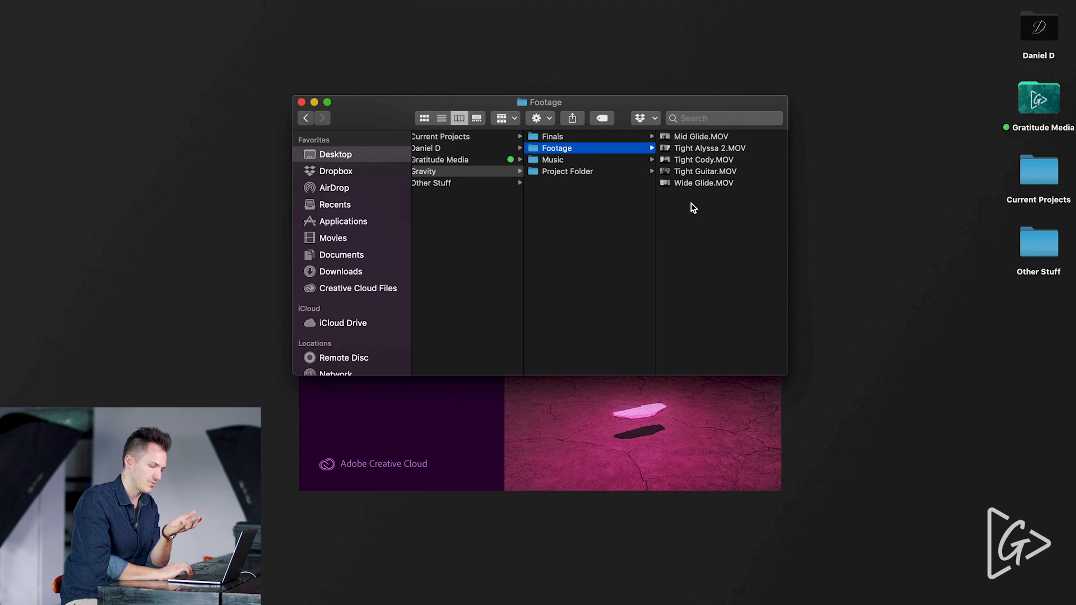
Step: Look through the Music and Project Folder subfolders of the Gravity folder
{"action": "left_click", "coordinate": [574, 162]}
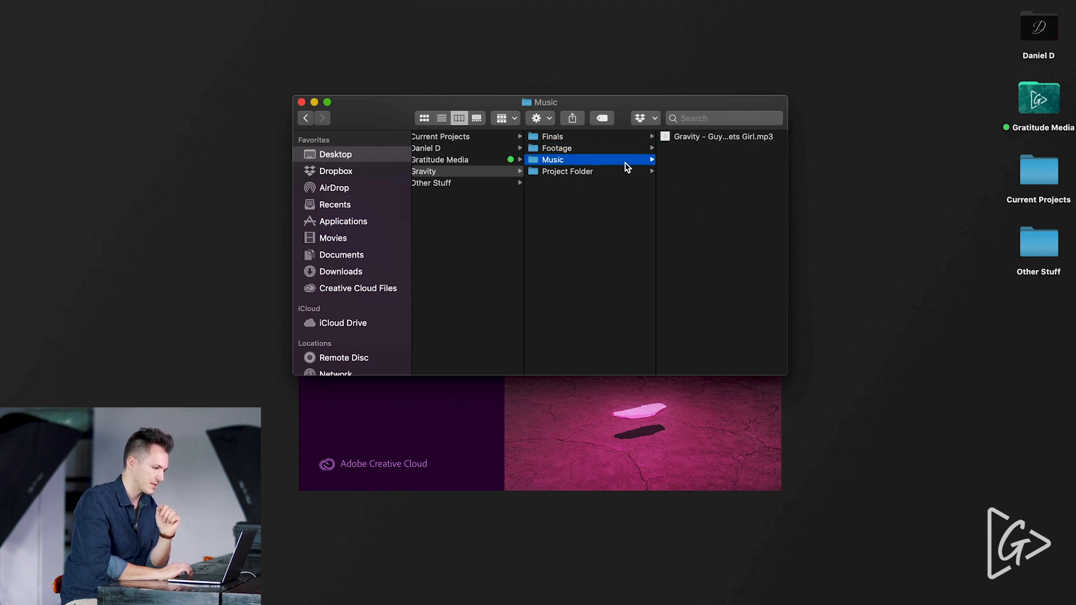
{"action": "left_click", "coordinate": [568, 173]}
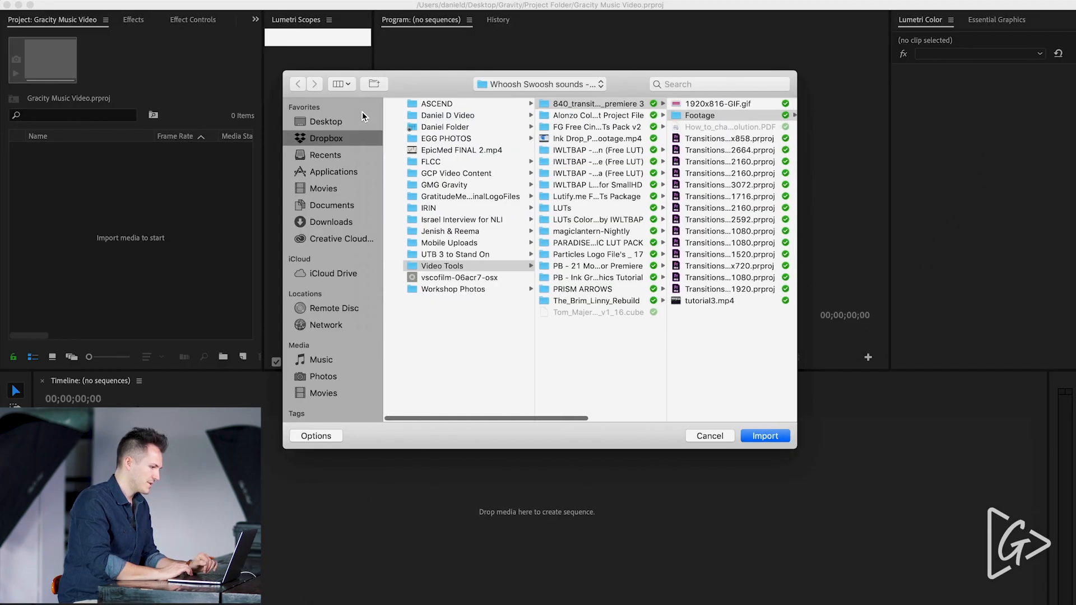
Step: Import the Footage folder from the Gravity folder on the Desktop into the project
{"action": "left_click", "coordinate": [329, 123]}
{"action": "left_click", "coordinate": [425, 140]}
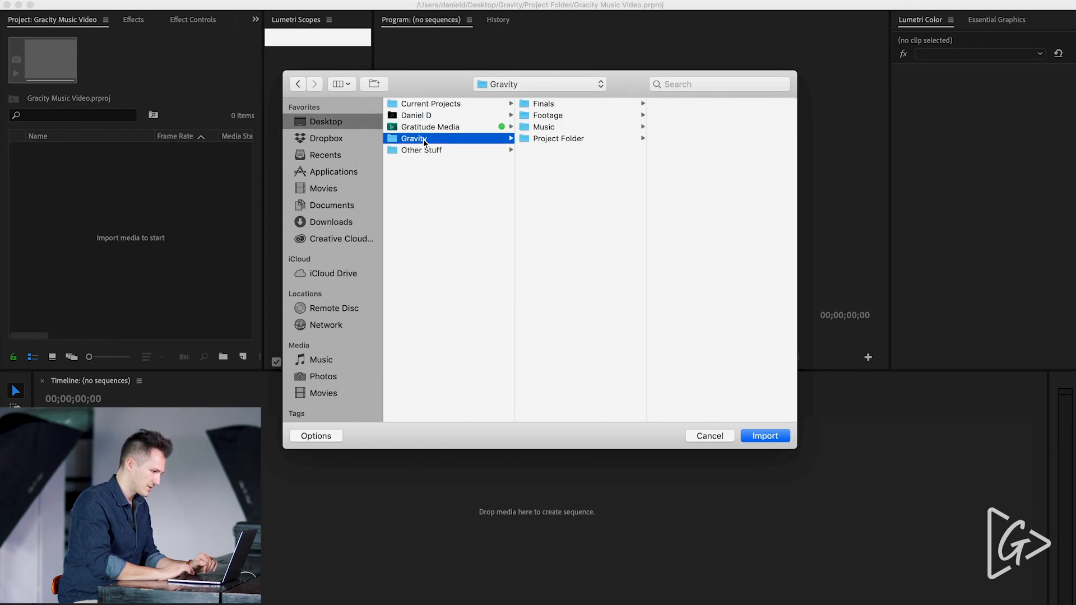
{"action": "left_click", "coordinate": [552, 118]}
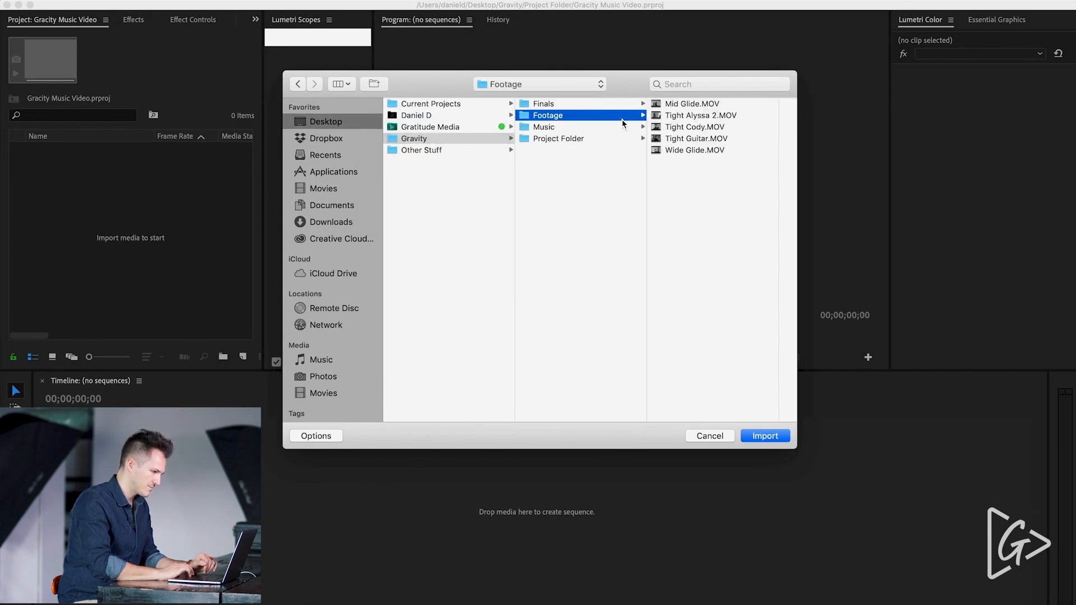
{"action": "left_click", "coordinate": [760, 437]}
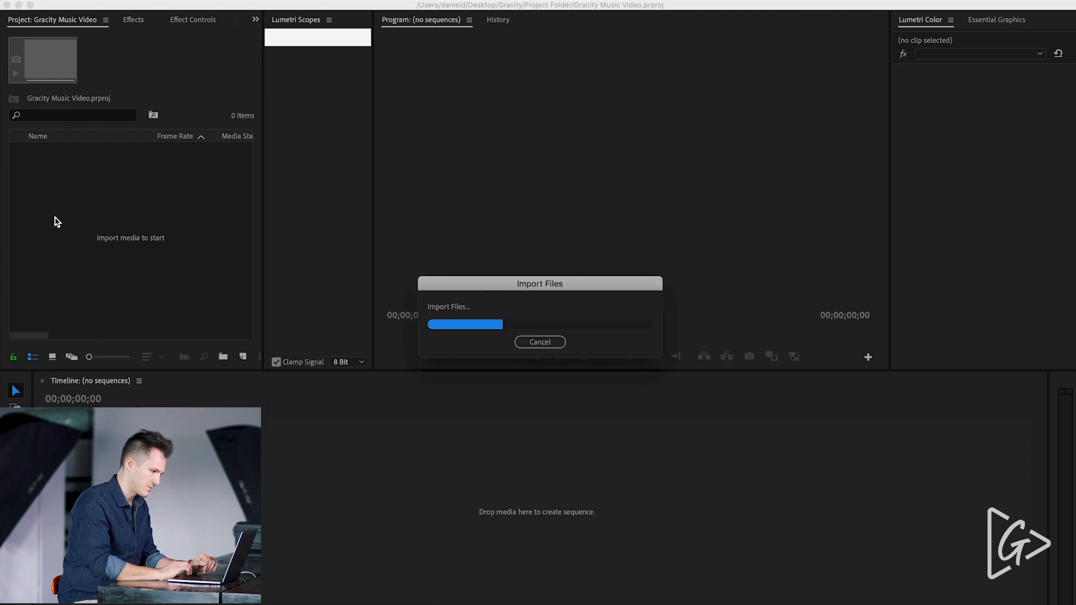
Step: Rearrange the workspace: give the Project panel its own column, group Lumetri Scopes with Effects, widen that group and narrow Lumetri Color
{"action": "left_click_drag", "start_coordinate": [43, 23], "coordinate": [20, 120]}
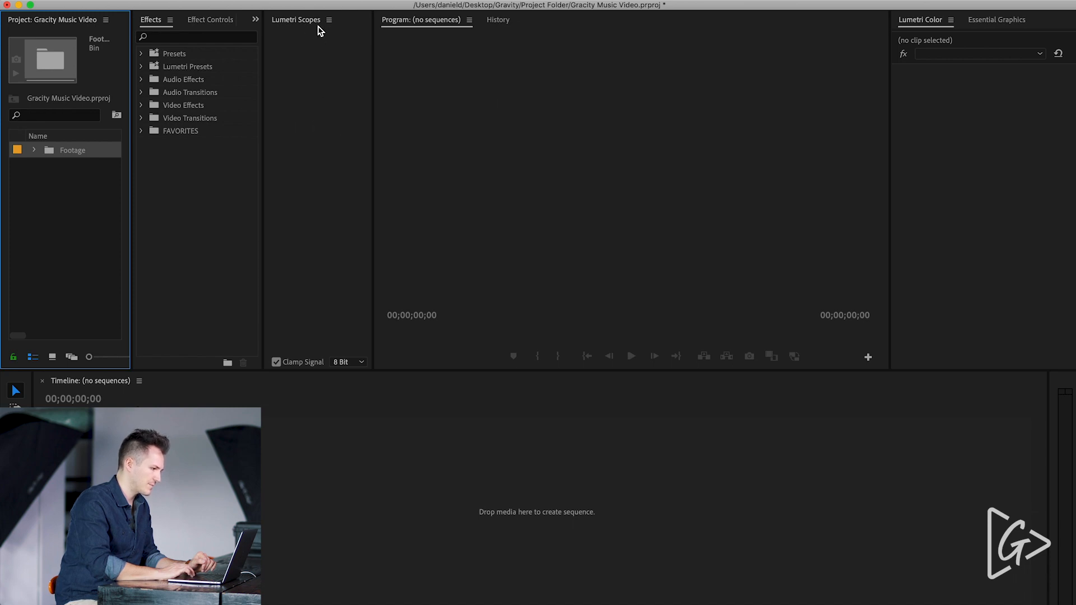
{"action": "left_click_drag", "start_coordinate": [299, 22], "coordinate": [150, 25]}
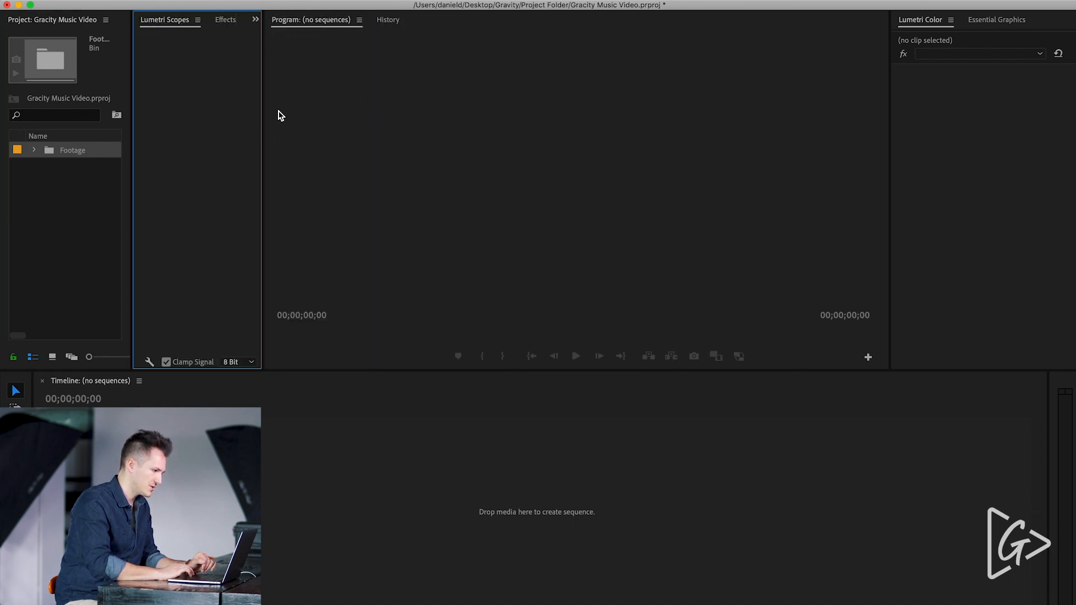
{"action": "left_click_drag", "start_coordinate": [264, 120], "coordinate": [544, 124]}
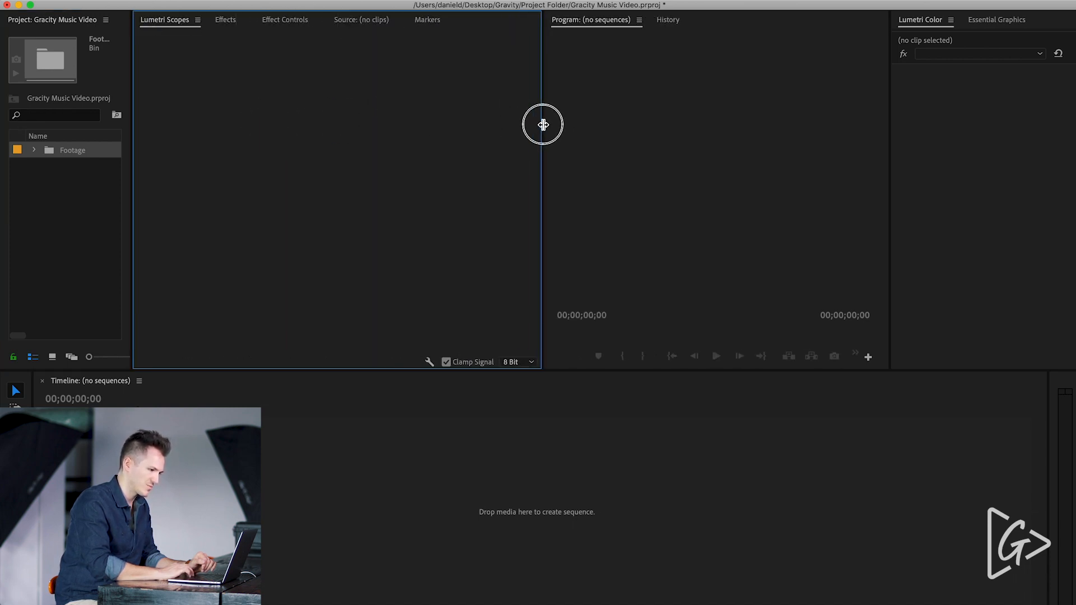
{"action": "left_click_drag", "start_coordinate": [890, 143], "coordinate": [940, 142]}
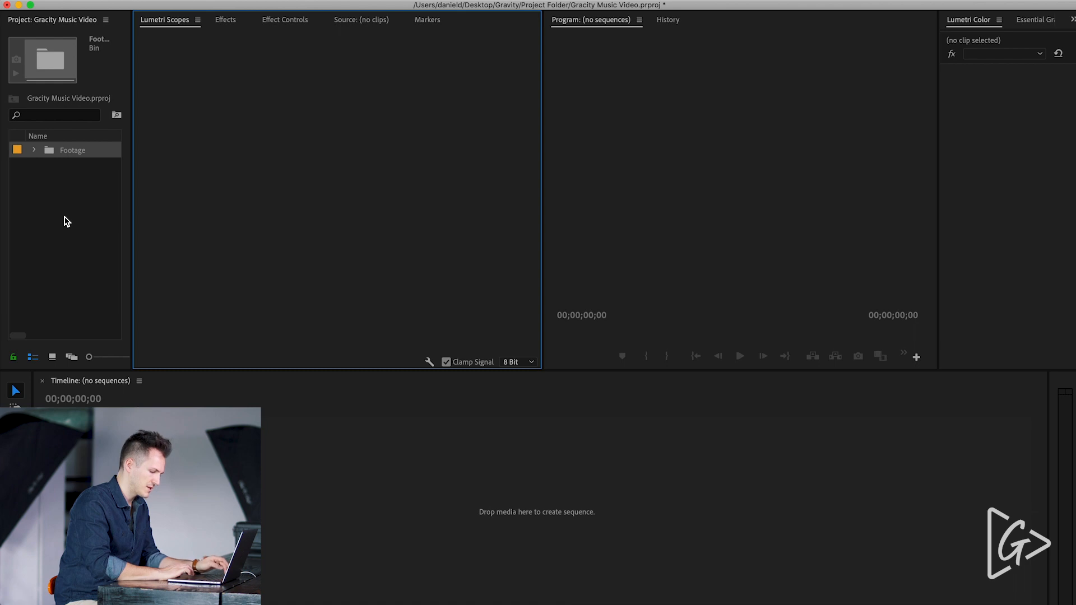
Step: Maximize the Project panel and the Timeline panel in turn, restoring each to its normal size
{"action": "key", "text": "grave"}
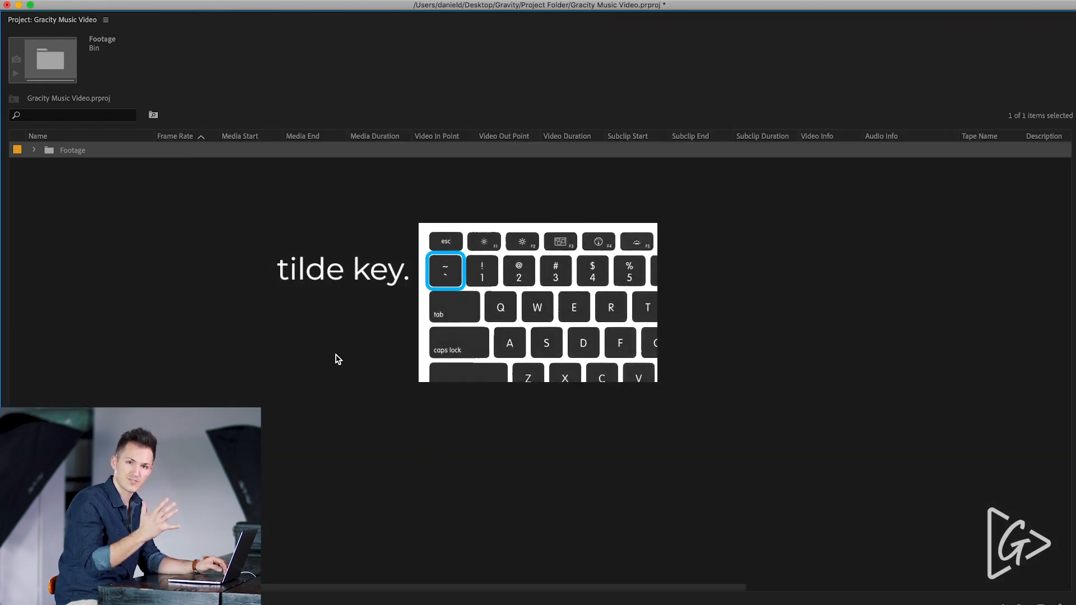
{"action": "key", "text": "grave"}
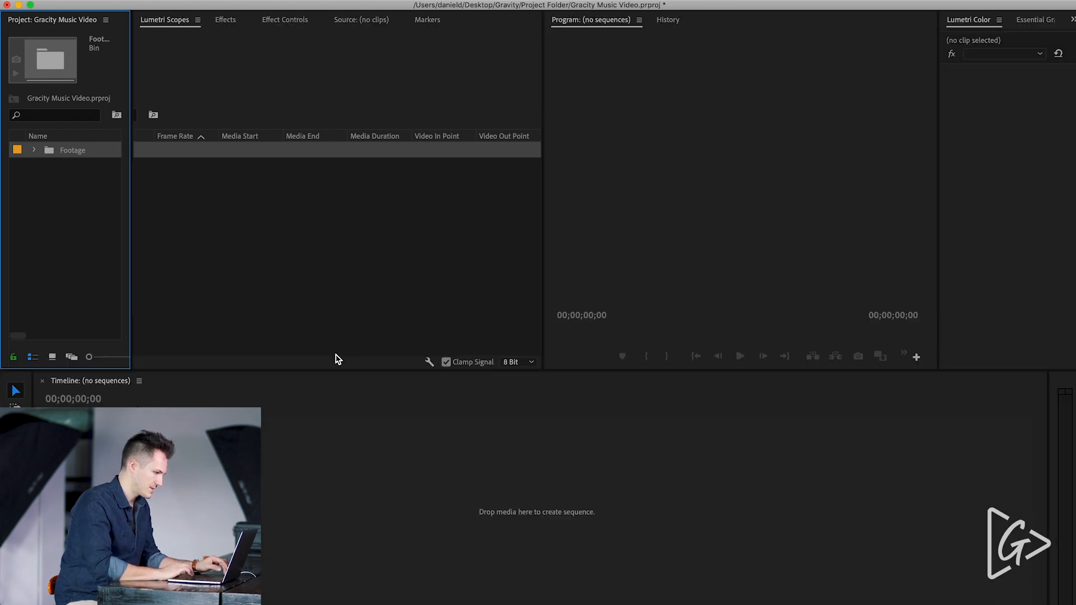
{"action": "key", "text": "grave"}
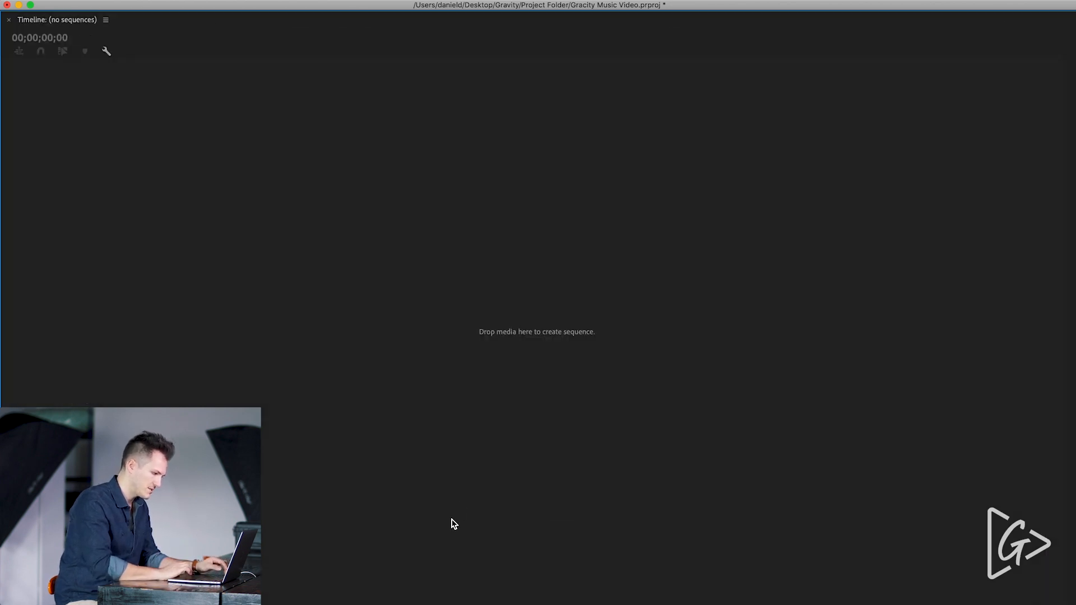
{"action": "key", "text": "grave"}
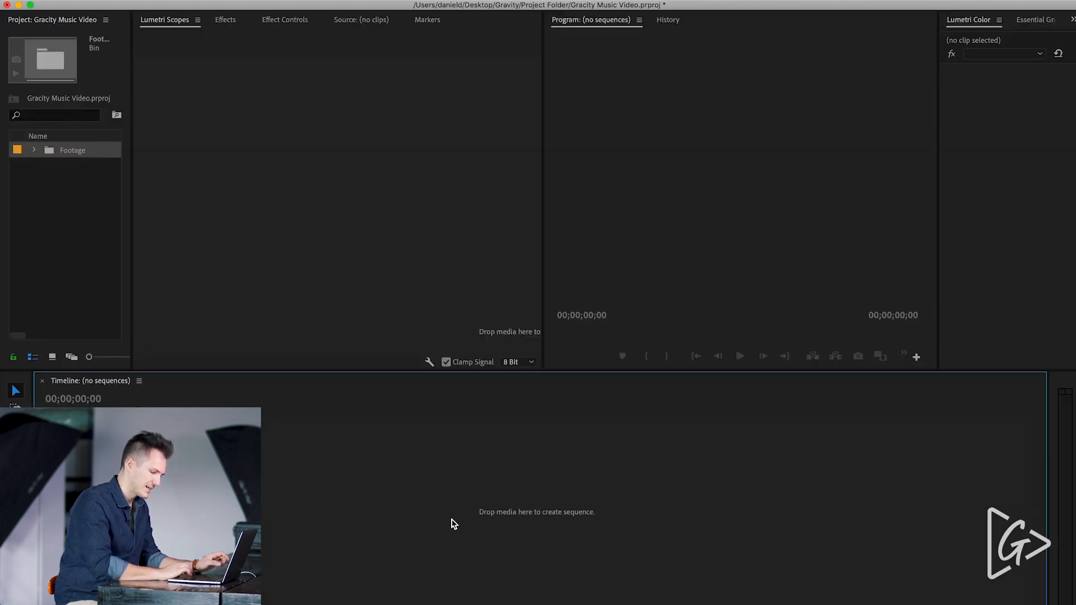
Step: Expand the Footage bin and open Mid Glide.MOV in the Source monitor
{"action": "left_click", "coordinate": [49, 183]}
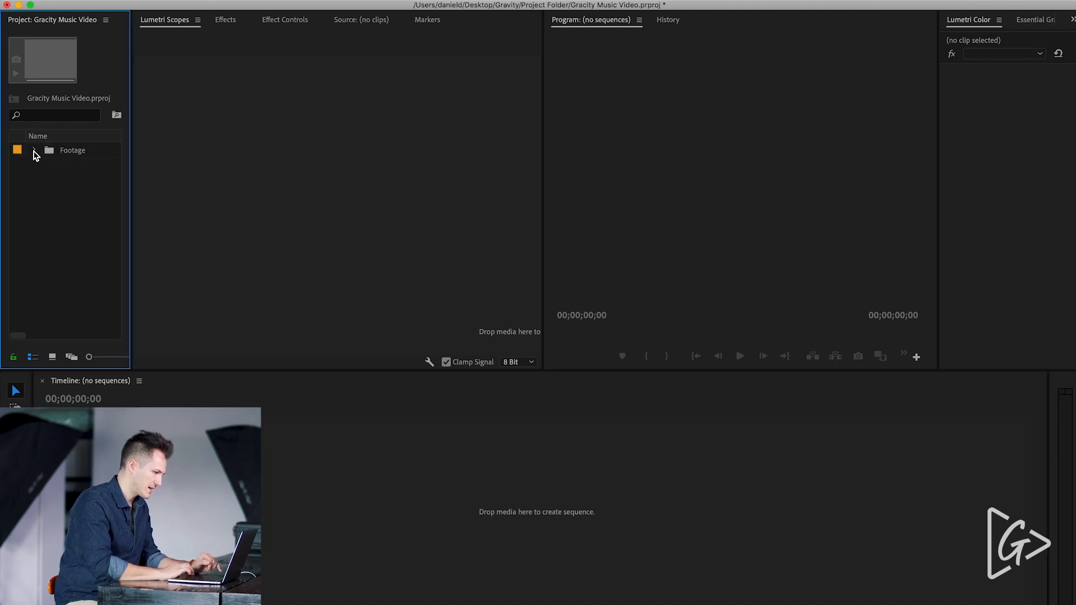
{"action": "left_click", "coordinate": [34, 152]}
{"action": "left_click", "coordinate": [63, 166]}
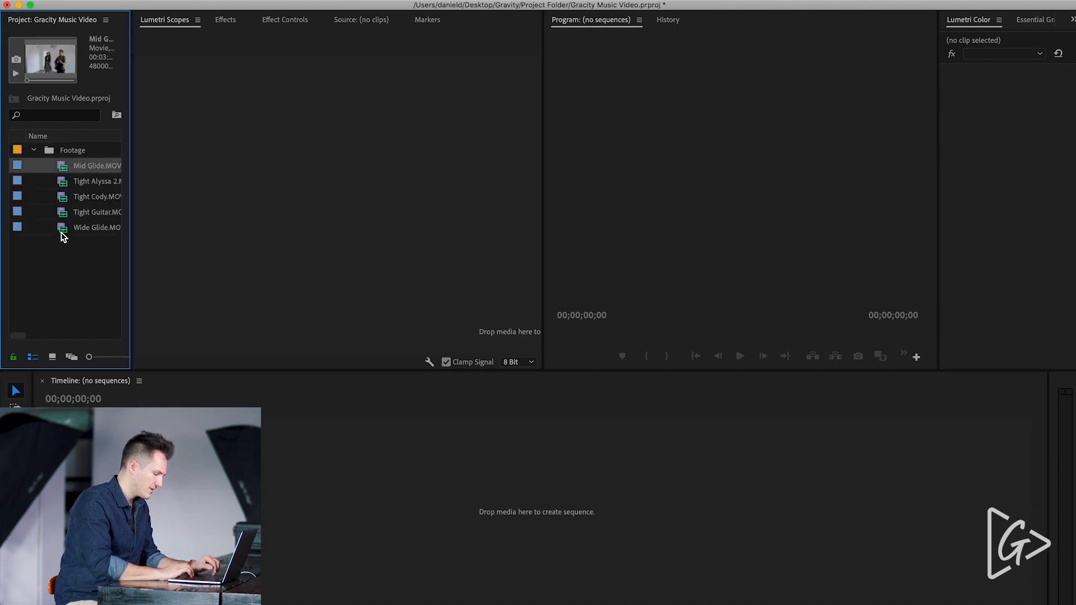
{"action": "double_click", "coordinate": [62, 168]}
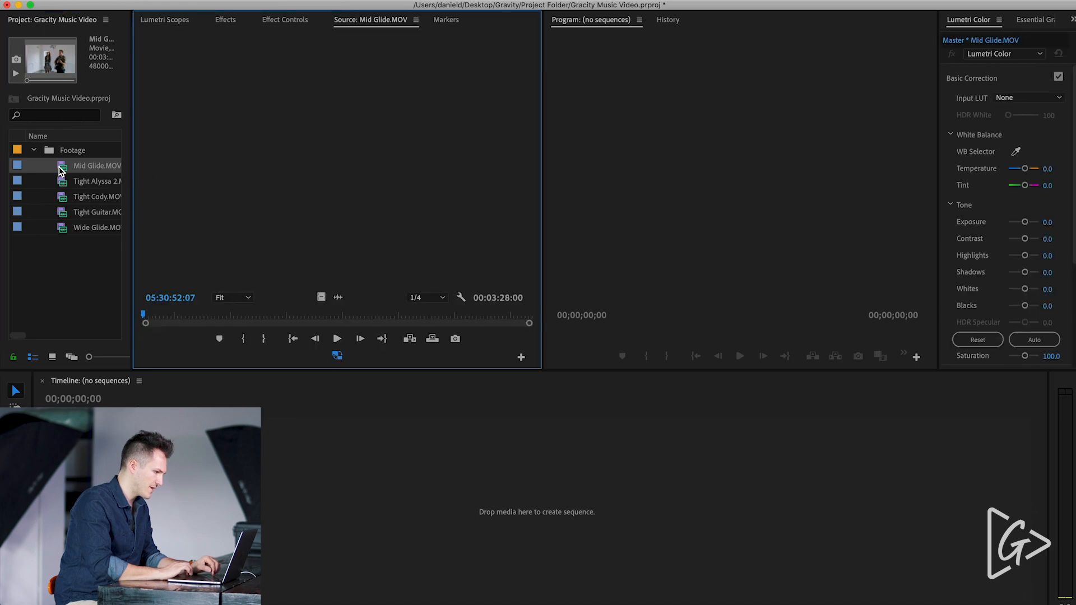
{"action": "key", "text": "XF86AudioRaiseVolume"}
Step: Check the image size and frame rate in the properties of Mid Glide.MOV
{"action": "right_click", "coordinate": [62, 172]}
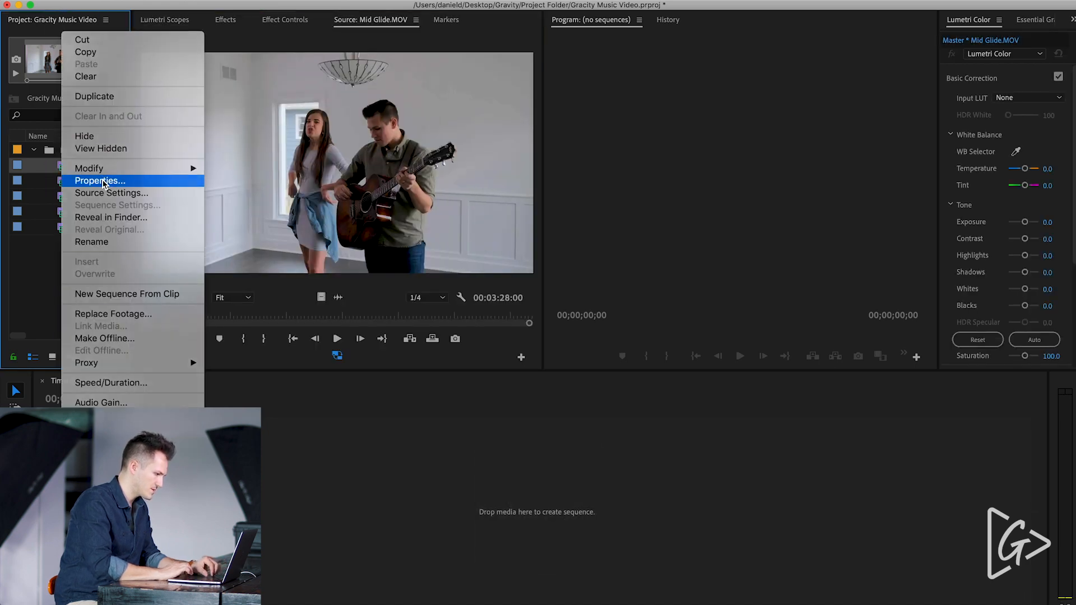
{"action": "left_click", "coordinate": [104, 181]}
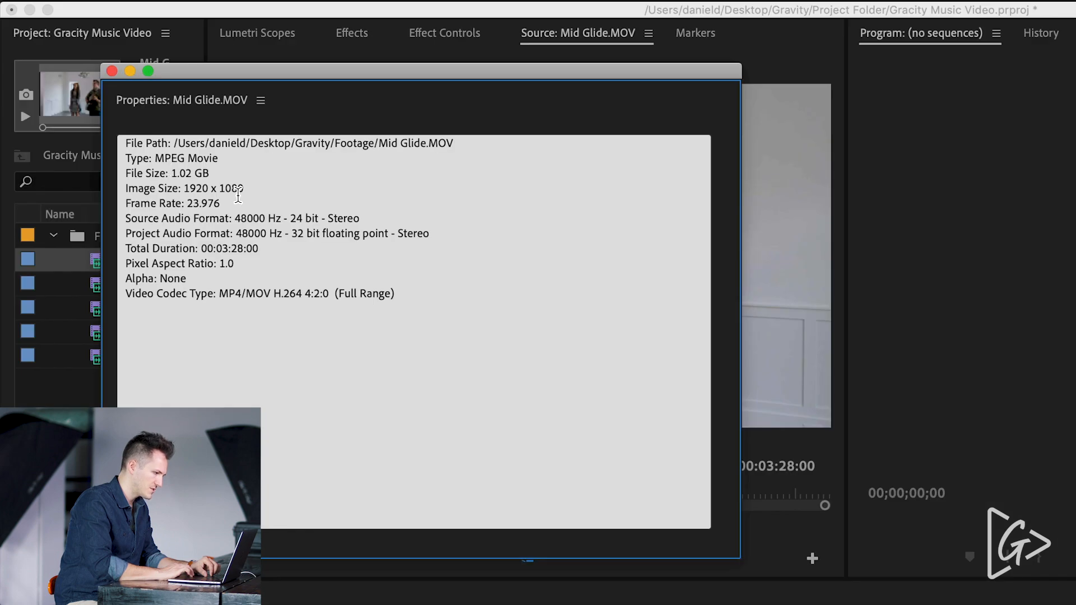
{"action": "left_click", "coordinate": [111, 72]}
Step: Create a new sequence from Mid Glide.MOV and move the sequence out of the Footage bin
{"action": "right_click", "coordinate": [104, 265]}
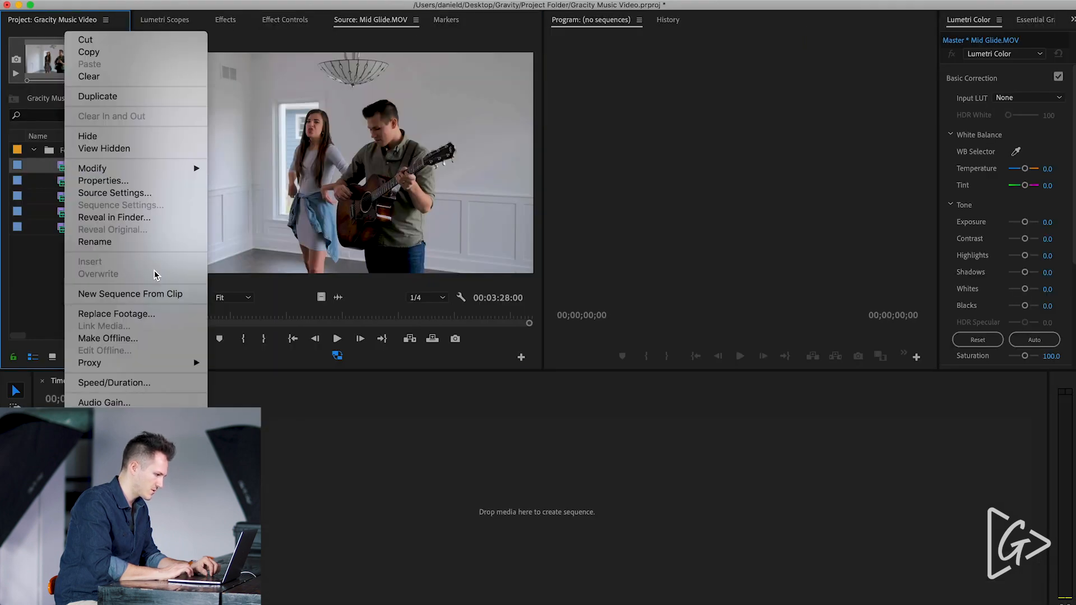
{"action": "left_click", "coordinate": [153, 295]}
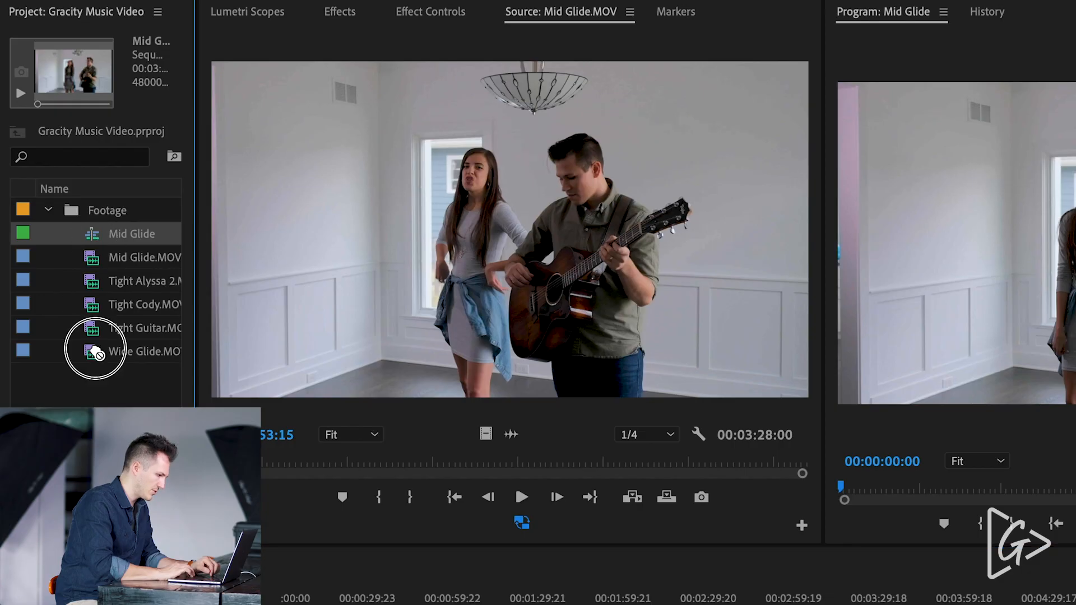
{"action": "left_click_drag", "start_coordinate": [91, 351], "coordinate": [93, 393]}
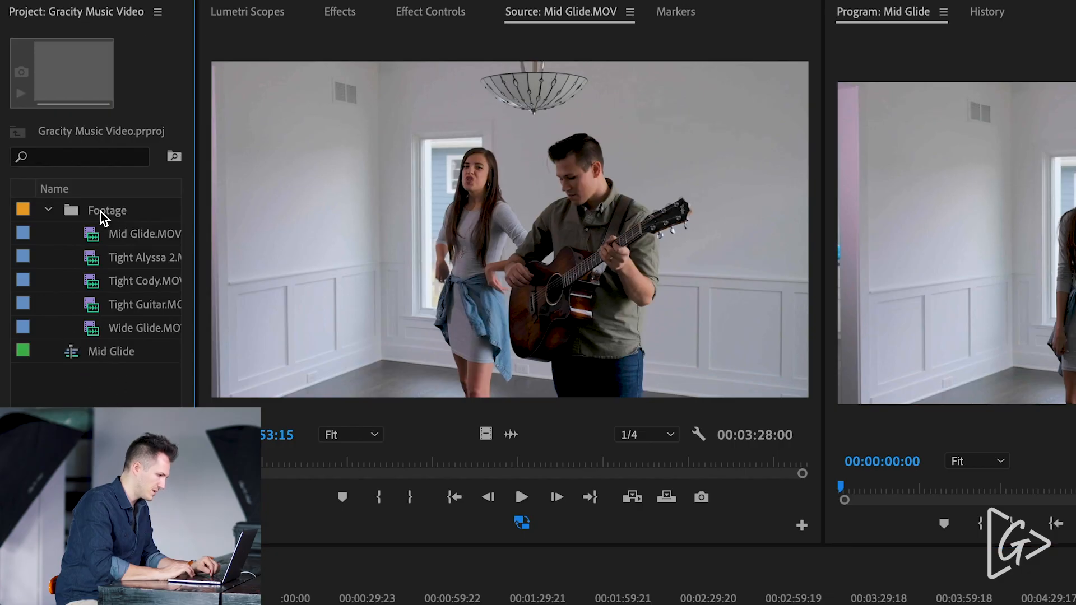
Step: Rename the Mid Glide sequence as Edit 1
{"action": "left_click", "coordinate": [115, 216]}
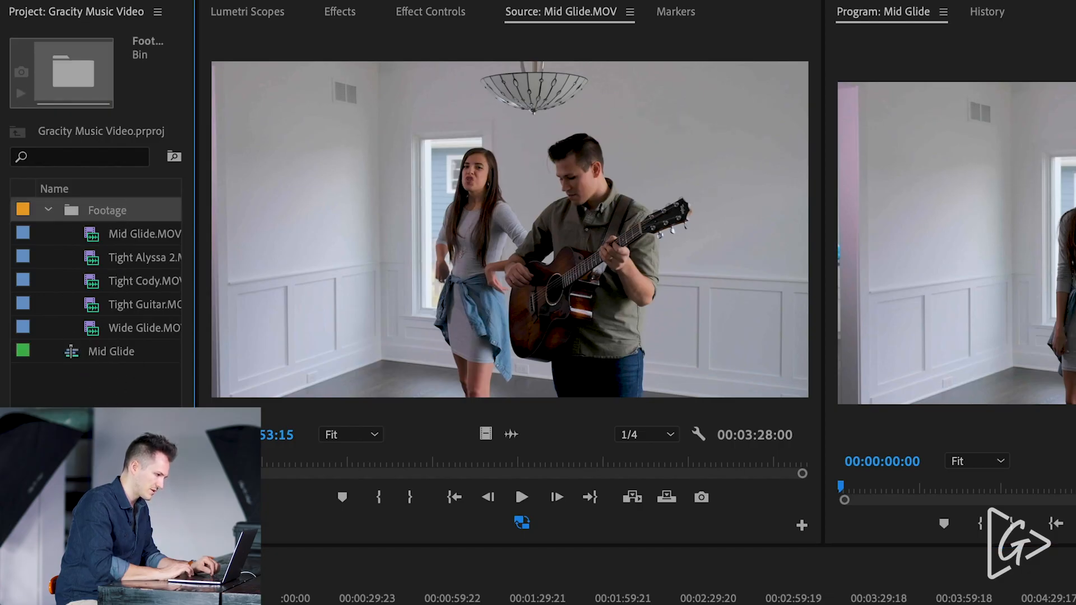
{"action": "left_click", "coordinate": [111, 357]}
{"action": "left_click", "coordinate": [112, 353]}
{"action": "type", "text": "Edit"}
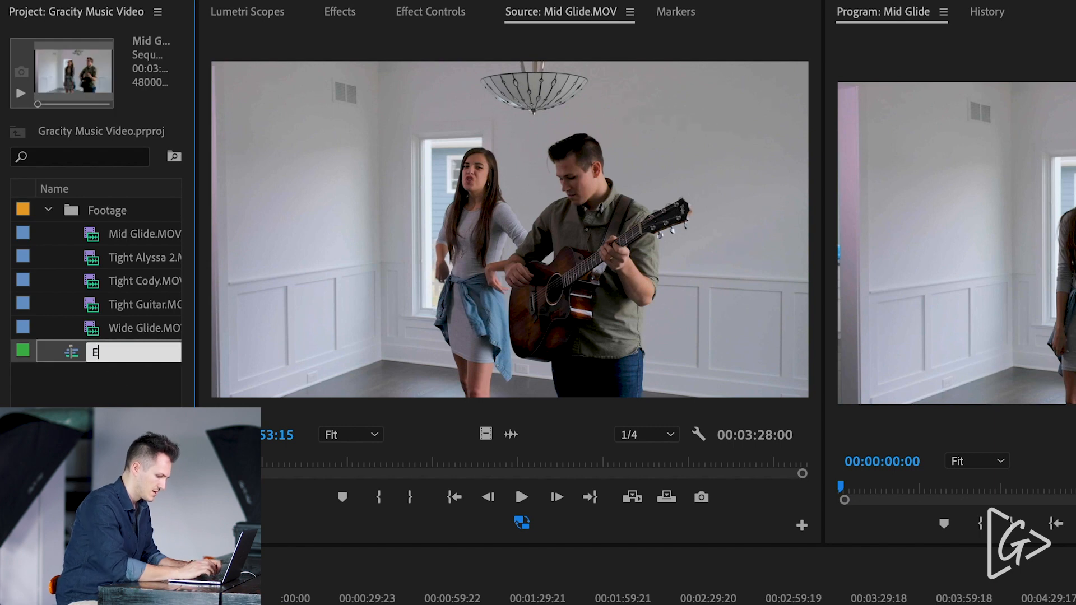
{"action": "type", "text": " 1"}
{"action": "key", "text": "Return"}
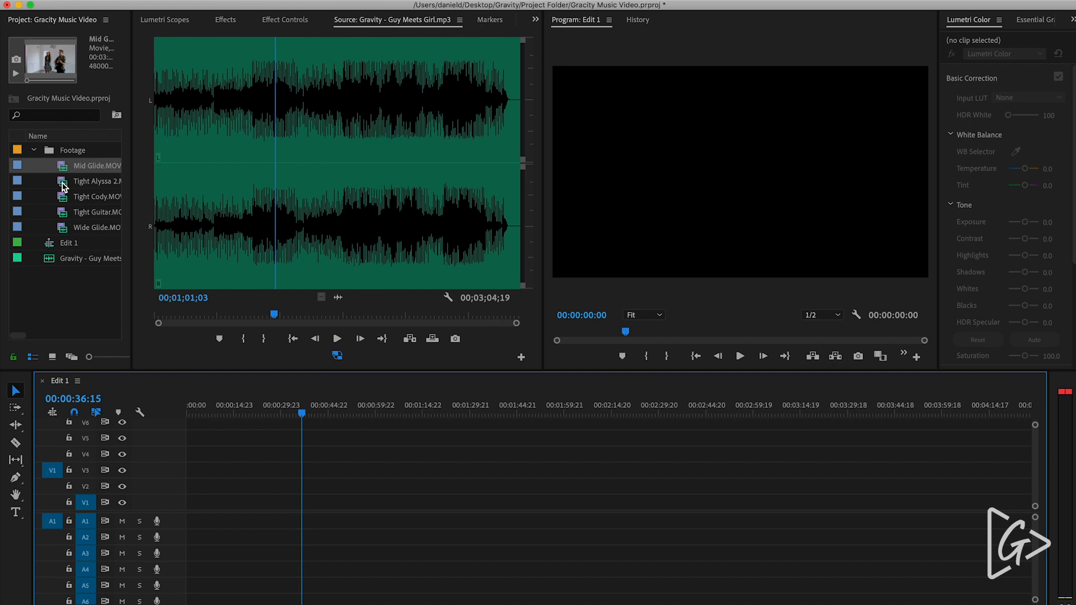
Step: Stack Tight Cody, Tight Alyssa 2, Tight Guitar, Mid Glide and Wide Glide at the start of Edit 1 on tracks V1 to V5
{"action": "left_click_drag", "start_coordinate": [65, 197], "coordinate": [173, 516]}
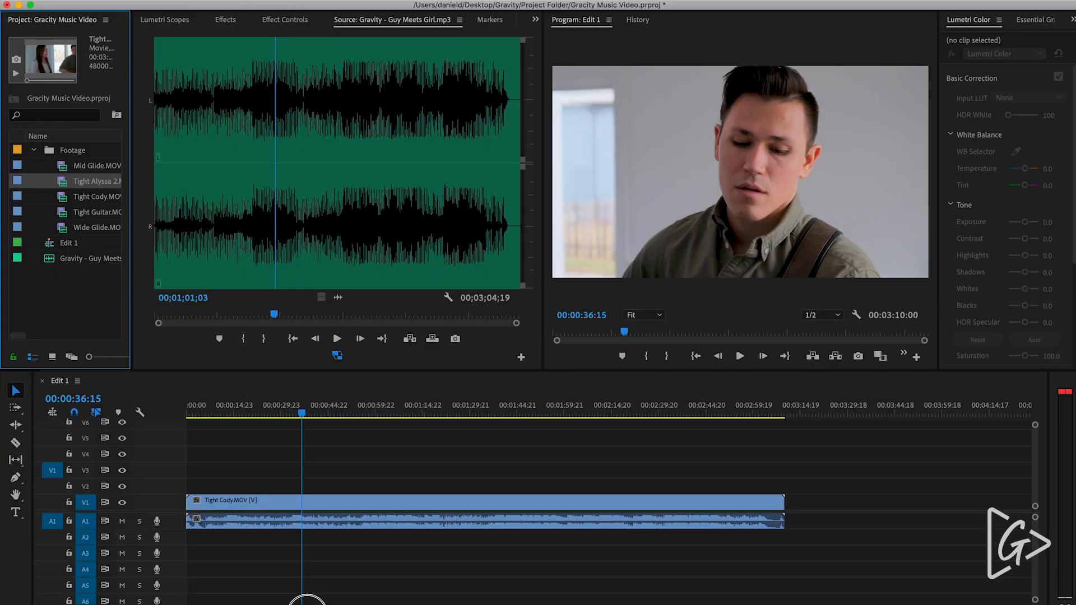
{"action": "left_click_drag", "start_coordinate": [307, 604], "coordinate": [182, 533]}
{"action": "left_click_drag", "start_coordinate": [225, 457], "coordinate": [226, 487]}
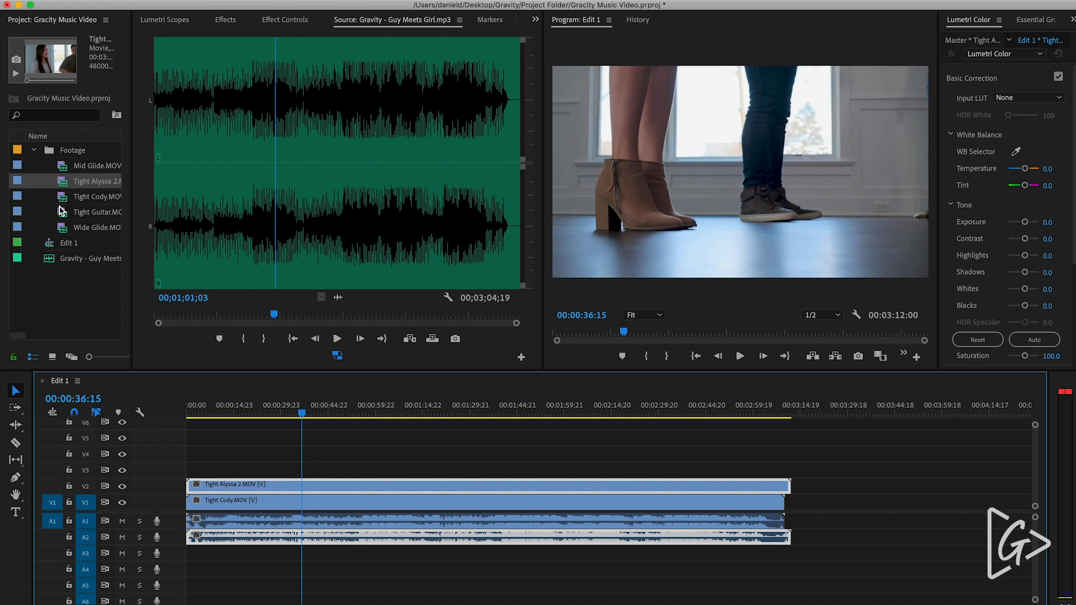
{"action": "left_click_drag", "start_coordinate": [63, 214], "coordinate": [169, 547]}
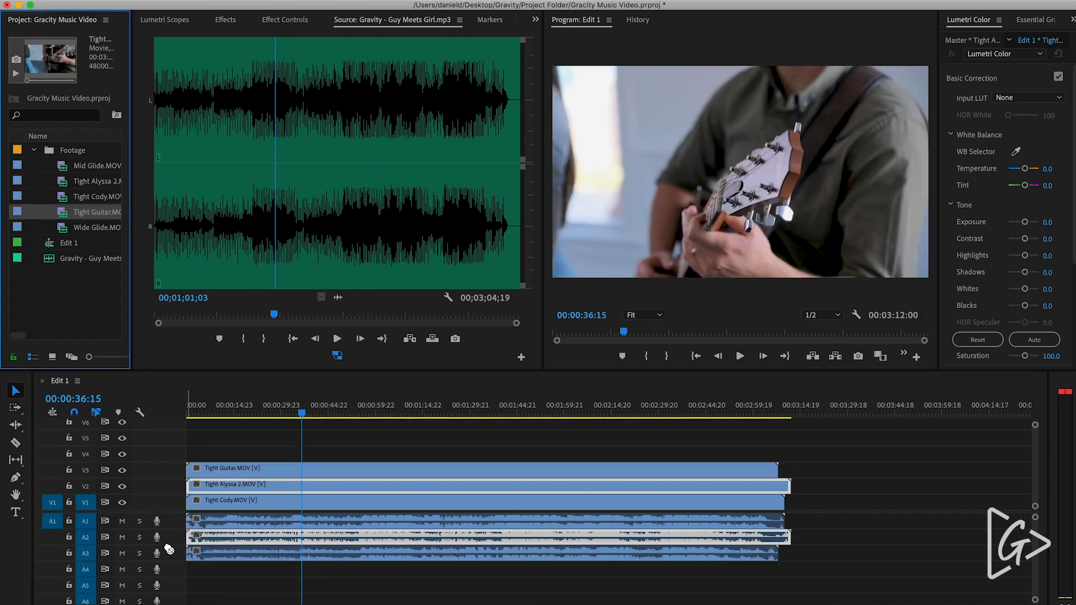
{"action": "left_click_drag", "start_coordinate": [62, 169], "coordinate": [176, 577]}
{"action": "left_click_drag", "start_coordinate": [74, 255], "coordinate": [185, 589]}
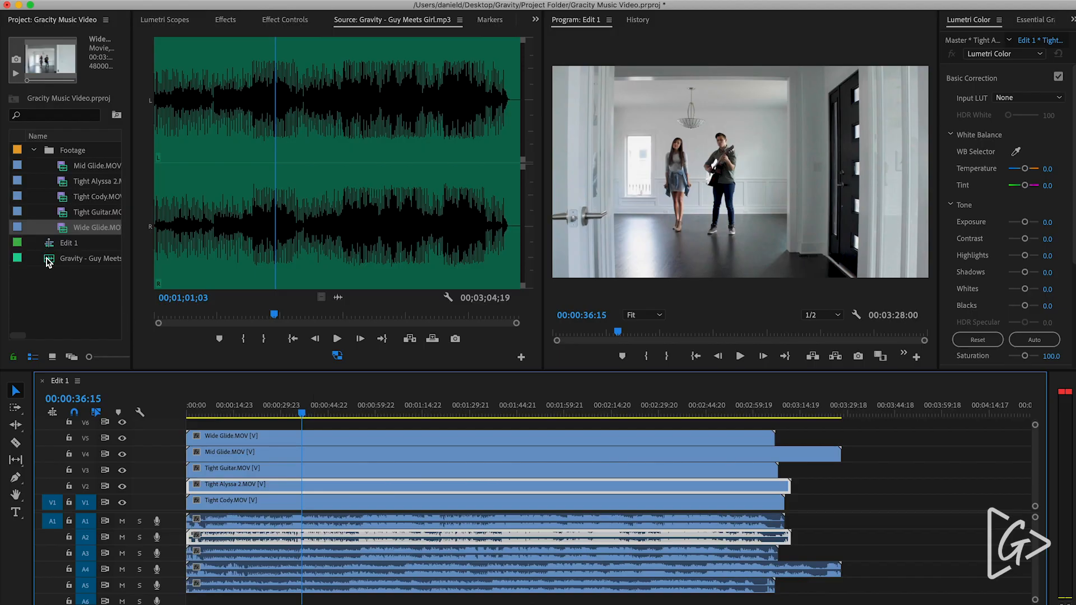
Step: Place the Gravity - Guy Meets Girl music file on audio track A6 at the start of the sequence
{"action": "scroll", "coordinate": [300, 519], "scroll_direction": "down", "scroll_amount": 2}
{"action": "left_click_drag", "start_coordinate": [49, 260], "coordinate": [194, 571]}
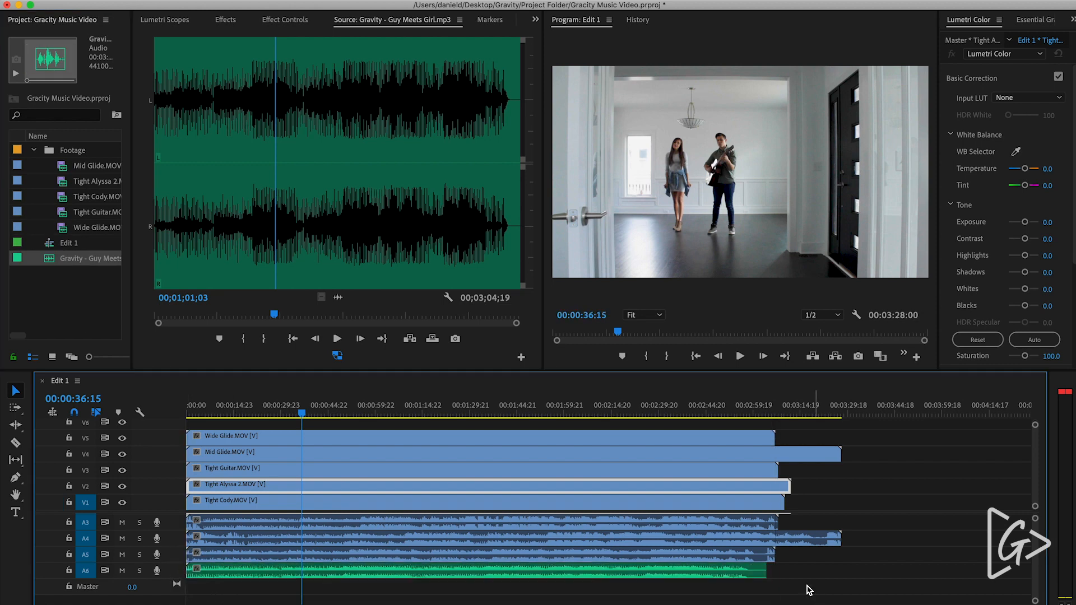
{"action": "key", "text": "minus"}
Step: Maximize the timeline, select all video and music clips, and synchronize them by audio
{"action": "key", "text": "grave"}
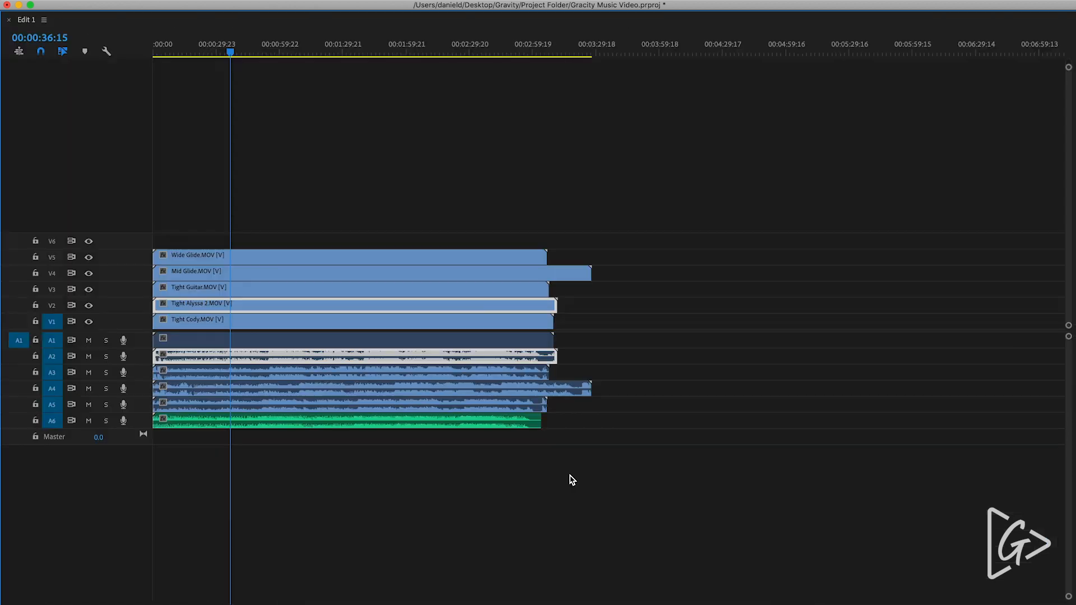
{"action": "left_click_drag", "start_coordinate": [441, 209], "coordinate": [311, 516]}
{"action": "right_click", "coordinate": [343, 290]}
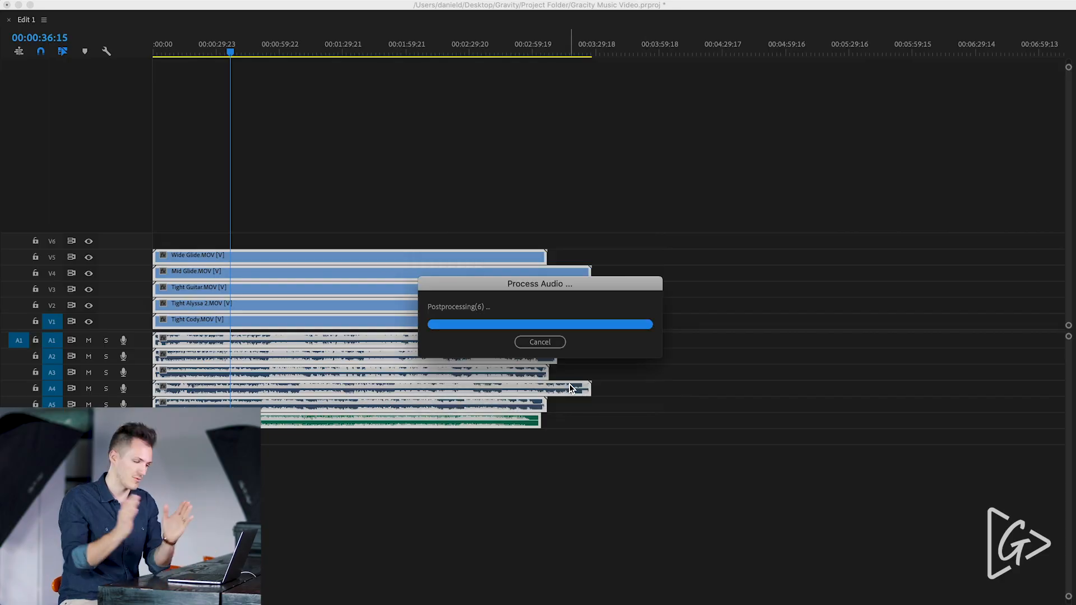
{"action": "left_click", "coordinate": [296, 485]}
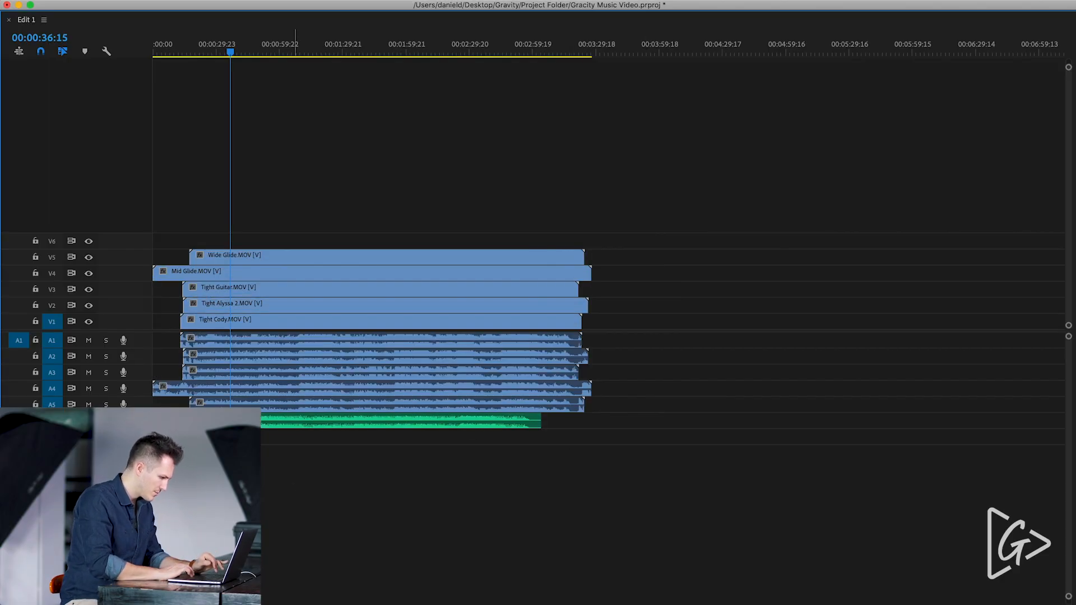
Step: Play a short section of the synchronized clips to check how they line up with the music
{"action": "left_click", "coordinate": [175, 421]}
{"action": "scroll", "coordinate": [175, 421], "scroll_direction": "up", "scroll_amount": 5}
{"action": "scroll", "coordinate": [330, 451], "scroll_direction": "up", "scroll_amount": 1}
{"action": "key", "text": "space"}
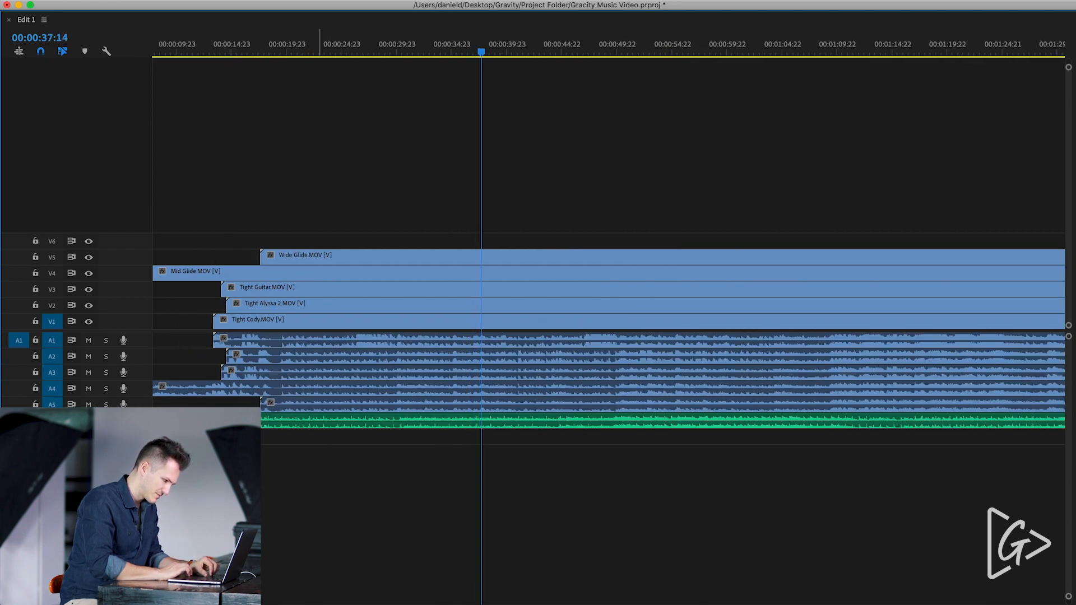
{"action": "key", "text": "space"}
Step: Expand audio track A6 to a taller height and select the music clip near its start
{"action": "scroll", "coordinate": [288, 437], "scroll_direction": "up", "scroll_amount": 3}
{"action": "scroll", "coordinate": [288, 437], "scroll_direction": "up", "scroll_amount": 5}
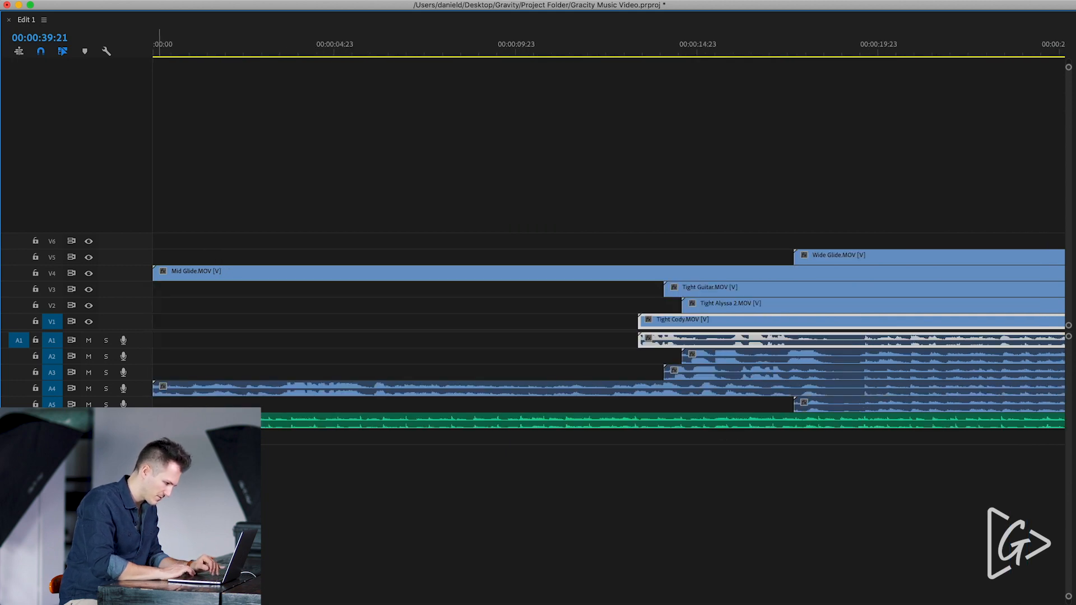
{"action": "double_click", "coordinate": [53, 429]}
{"action": "left_click", "coordinate": [217, 430]}
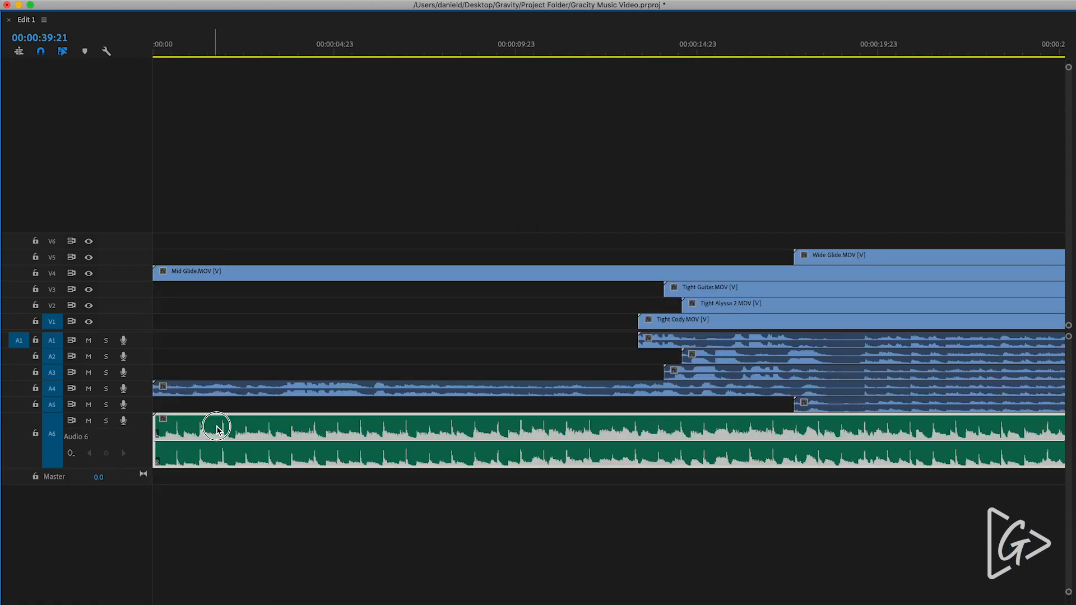
Step: Move the music clip on A6 so it starts at about 20 seconds, near the first beat of the camera audio
{"action": "left_click_drag", "start_coordinate": [217, 430], "coordinate": [953, 439]}
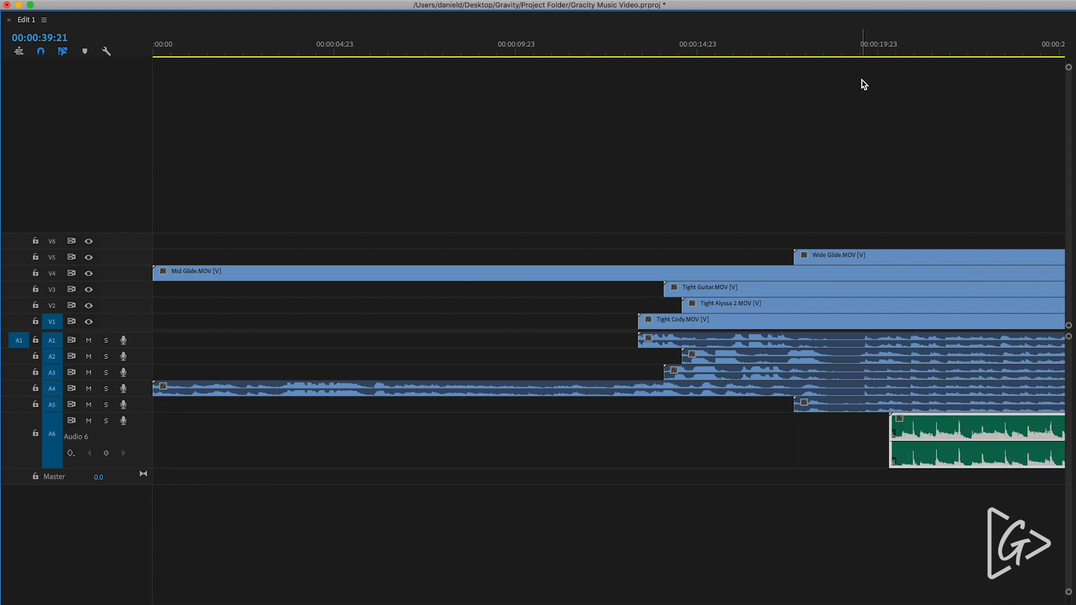
{"action": "left_click", "coordinate": [866, 53]}
{"action": "scroll", "coordinate": [879, 233], "scroll_direction": "up", "scroll_amount": 6}
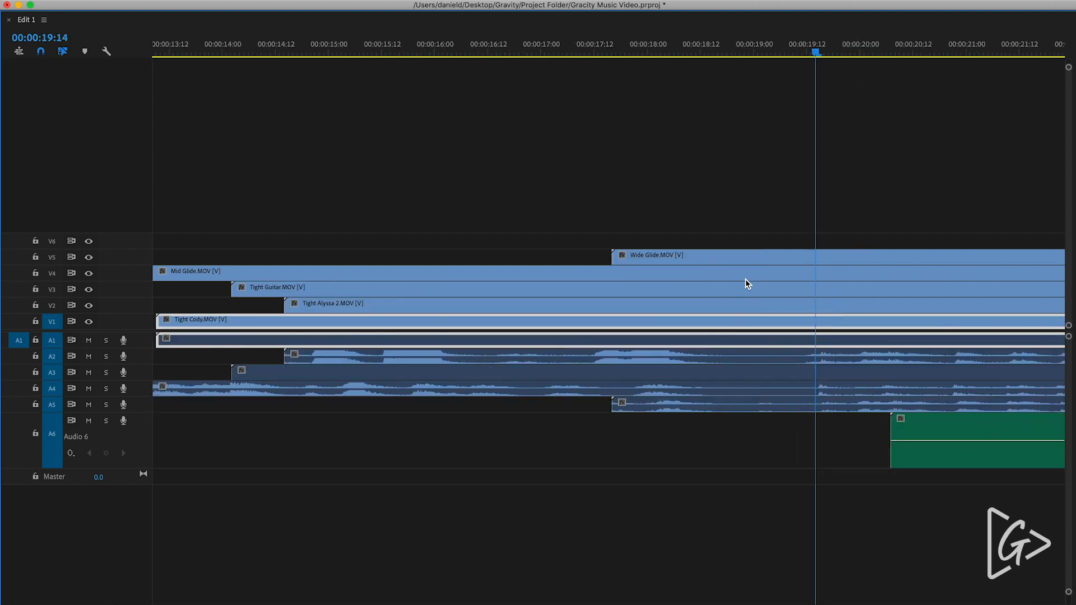
{"action": "scroll", "coordinate": [731, 332], "scroll_direction": "up", "scroll_amount": 3}
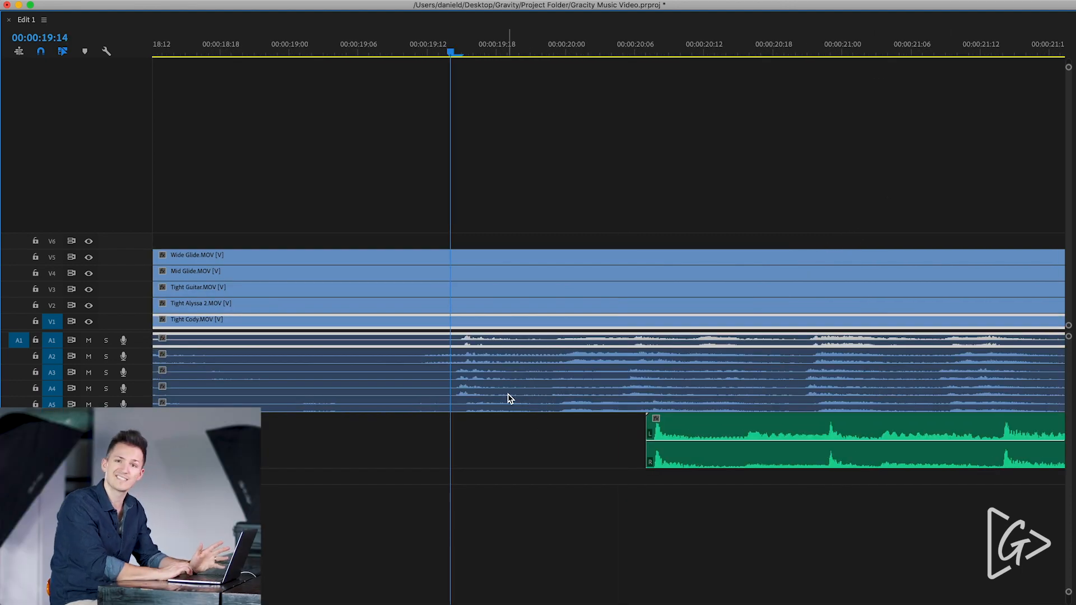
Step: Play across the first beat in the camera audio and set the playhead on it at 00:00:19:15
{"action": "left_click", "coordinate": [403, 49]}
{"action": "left_click", "coordinate": [495, 112]}
{"action": "key", "text": "space"}
{"action": "left_click", "coordinate": [461, 52]}
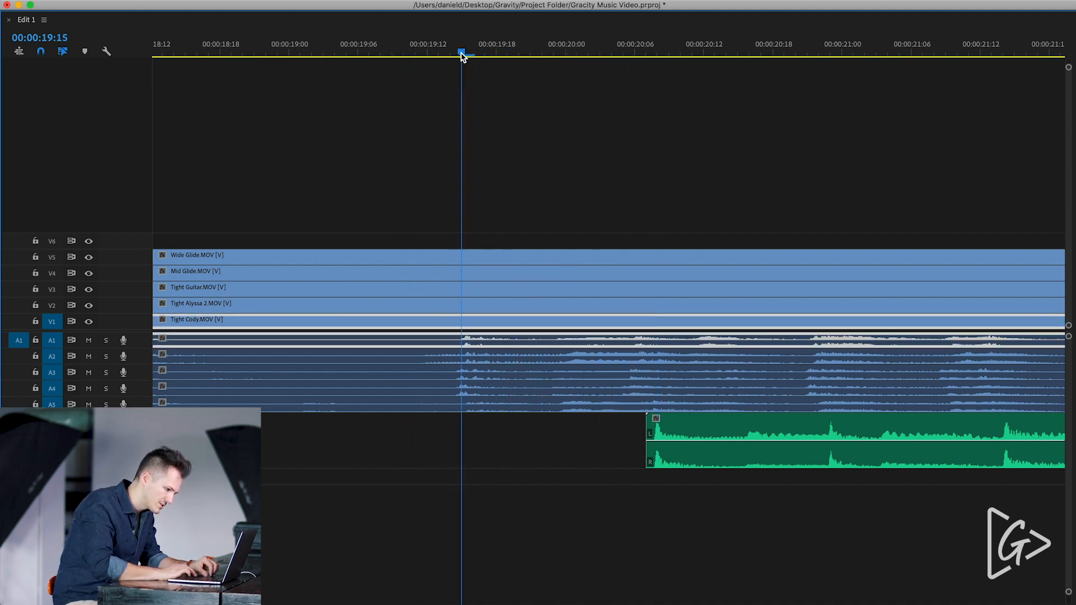
Step: Align the music clip's first waveform peak with the playhead, nudging the clip back and forth by single frames
{"action": "left_click_drag", "start_coordinate": [702, 414], "coordinate": [488, 428]}
{"action": "key", "text": "super+Right"}
{"action": "key", "text": "super+Right"}
{"action": "key", "text": "super+Left"}
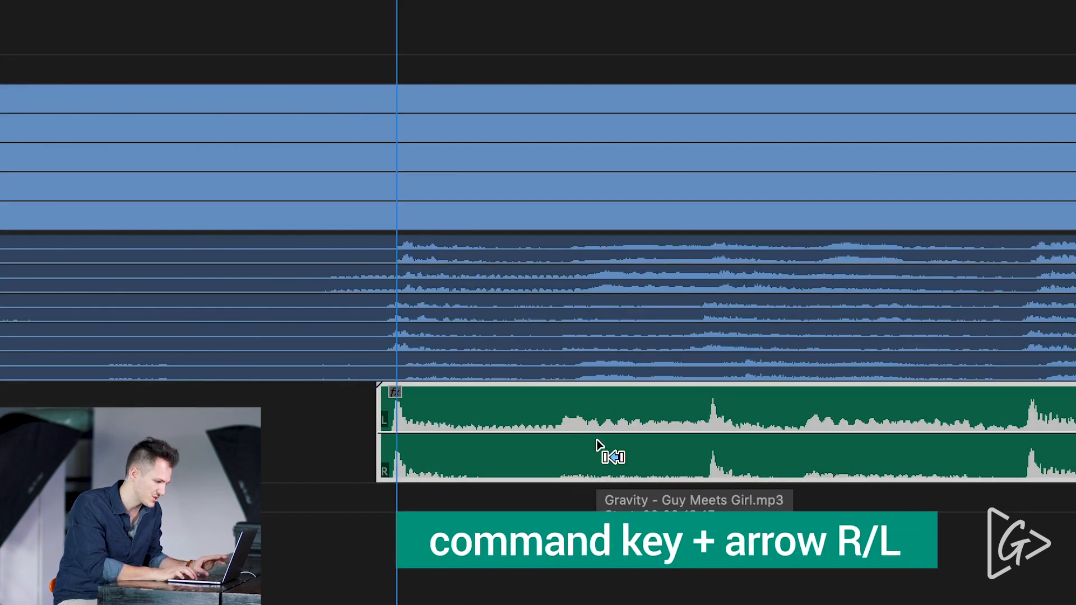
{"action": "key", "text": "super+Right"}
{"action": "key", "text": "super+Left"}
{"action": "key", "text": "super+Left"}
{"action": "key", "text": "super+Right"}
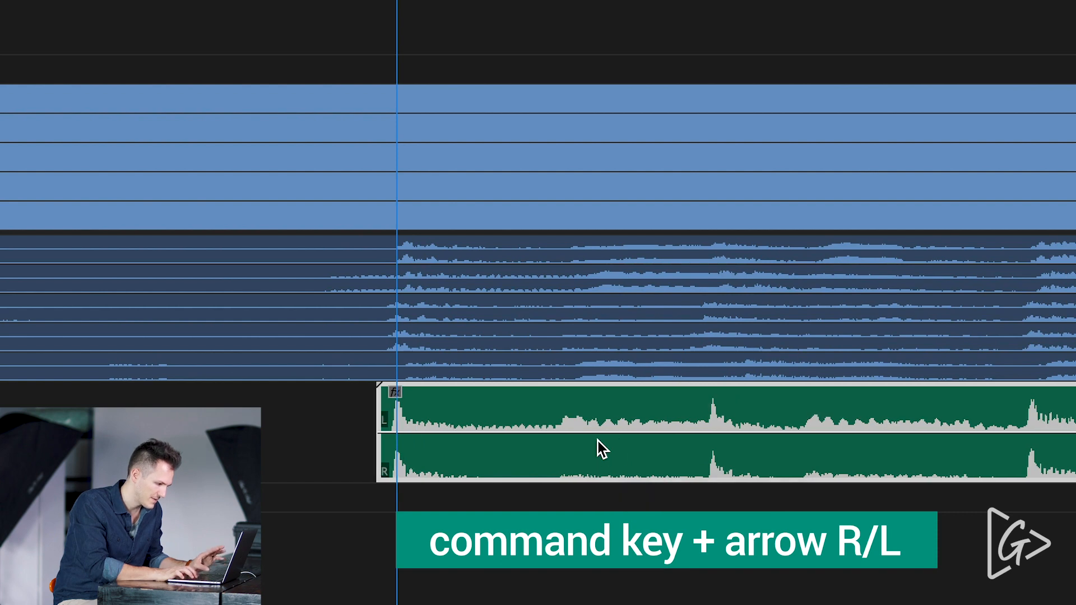
Step: Cut all five stacked takes with the Razor tool at the start of the music clip
{"action": "left_click", "coordinate": [325, 472]}
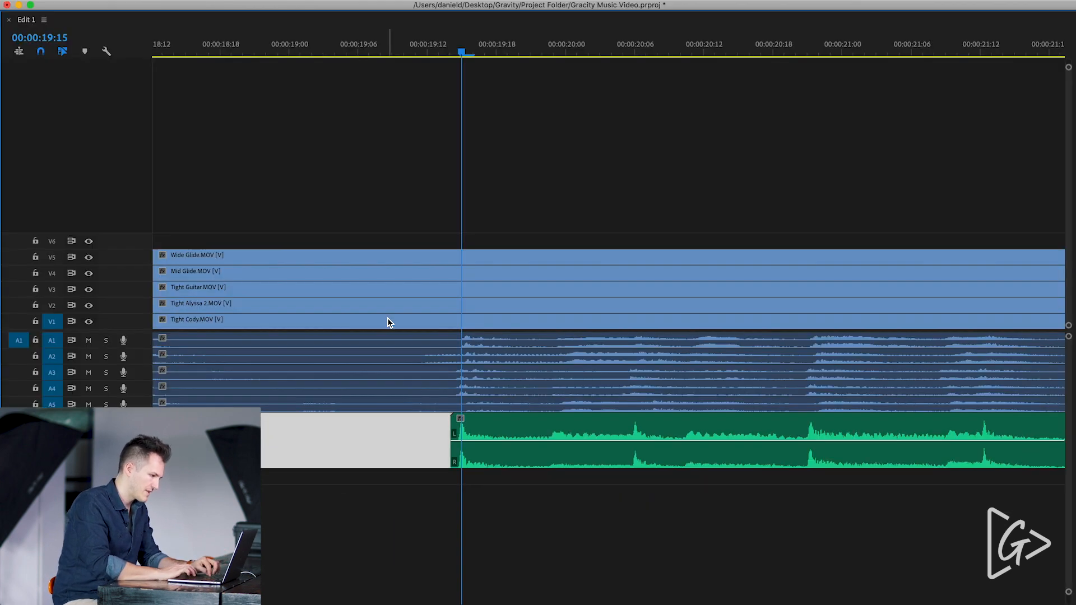
{"action": "key", "text": "minus"}
{"action": "key", "text": "c"}
{"action": "left_click", "coordinate": [416, 401]}
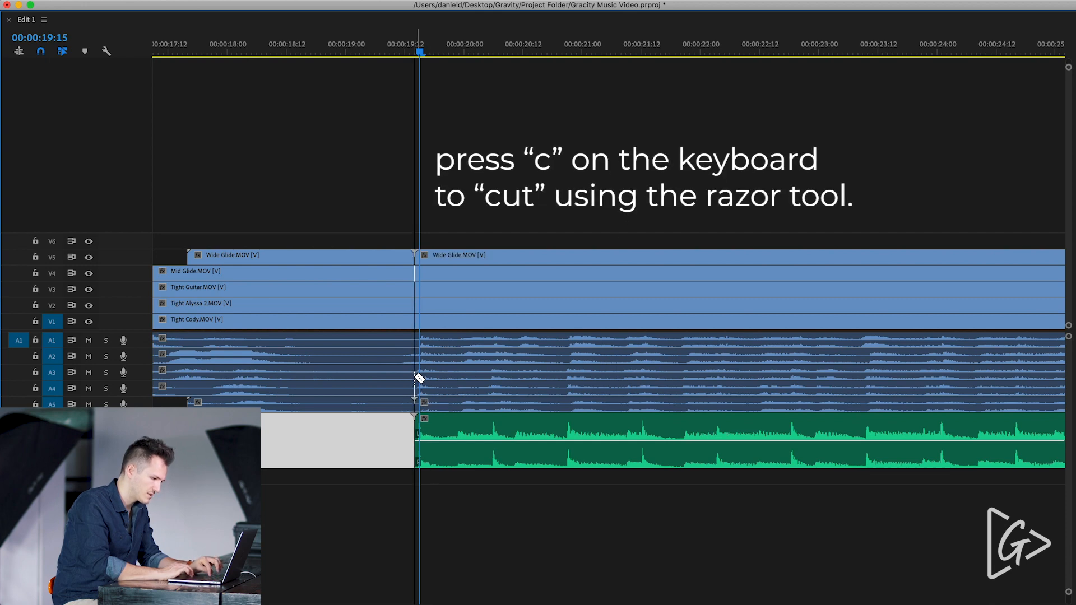
{"action": "left_click", "coordinate": [416, 387]}
{"action": "left_click", "coordinate": [416, 373]}
{"action": "left_click", "coordinate": [416, 356]}
{"action": "left_click", "coordinate": [416, 342]}
Step: Delete the footage before the cuts and close the leading gap so the takes and music start the sequence
{"action": "key", "text": "v"}
{"action": "left_click_drag", "start_coordinate": [294, 157], "coordinate": [329, 490]}
{"action": "key", "text": "Delete"}
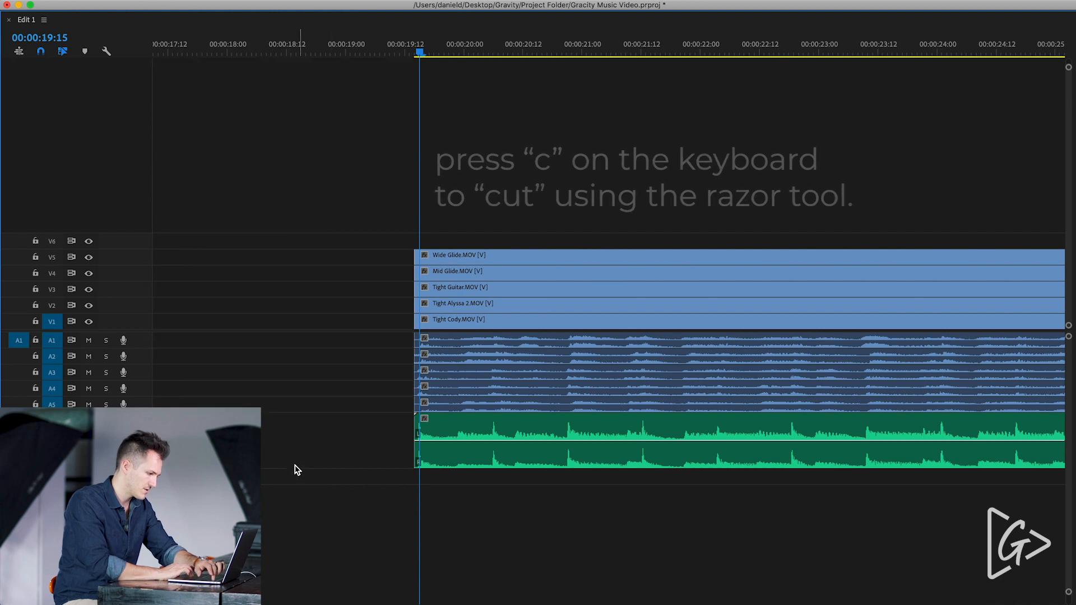
{"action": "key", "text": "Delete"}
{"action": "key", "text": "minus"}
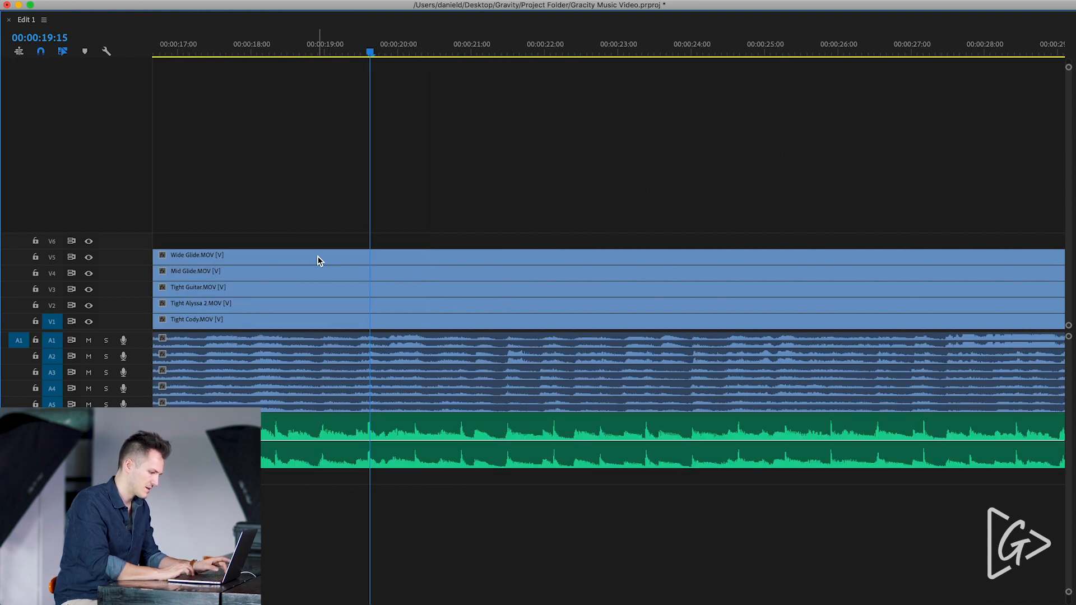
Step: Restore the timeline to its normal panel size and set the playhead to 00:00:01:04 with no clips selected
{"action": "key", "text": "grave"}
{"action": "scroll", "coordinate": [338, 536], "scroll_direction": "left", "scroll_amount": 15}
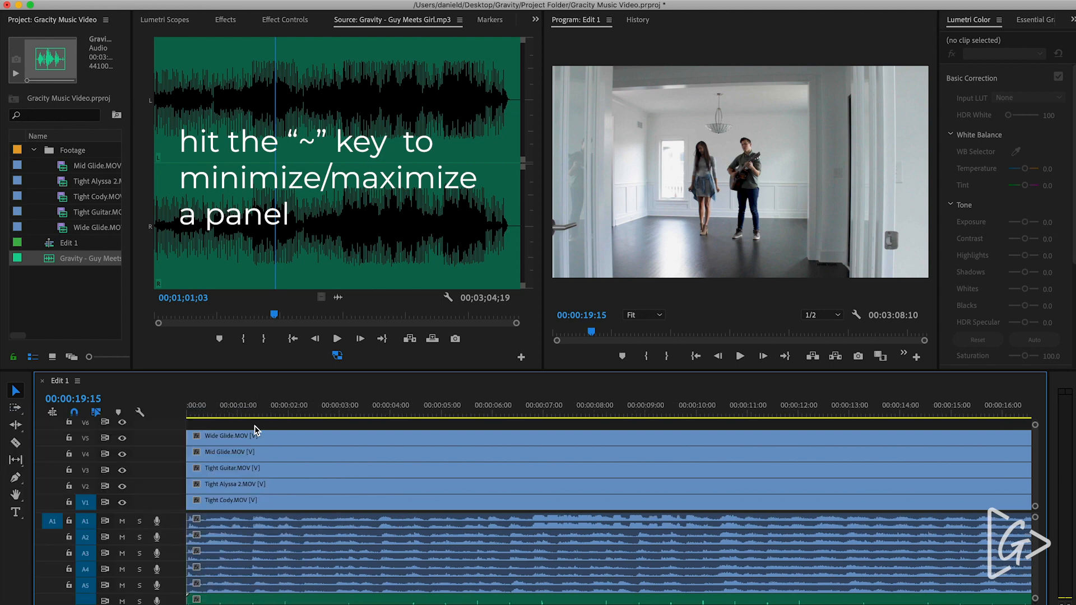
{"action": "left_click", "coordinate": [240, 468]}
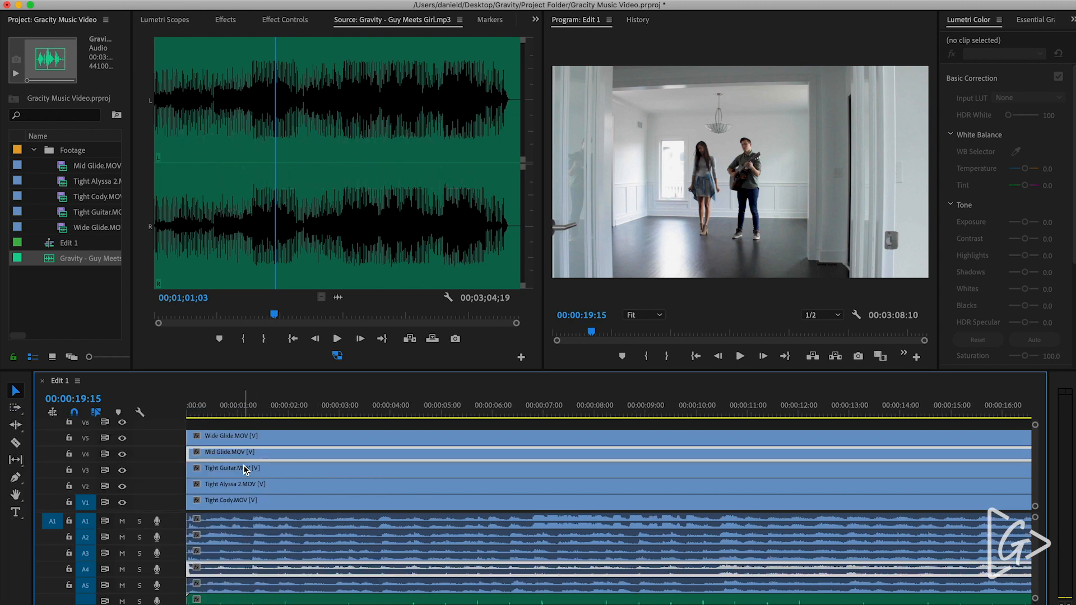
{"action": "left_click", "coordinate": [247, 411]}
{"action": "key", "text": "super+shift+a"}
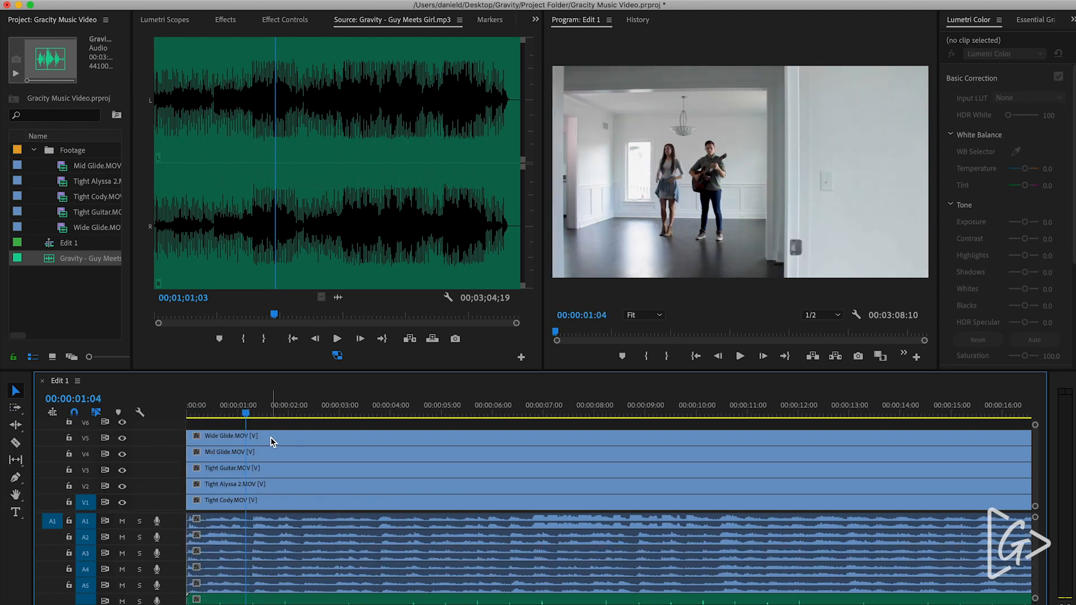
Step: Hide video tracks V5, V4, V3 and V2 one by one and play the V1 take to check its sync
{"action": "left_click", "coordinate": [123, 439]}
{"action": "left_click", "coordinate": [122, 455]}
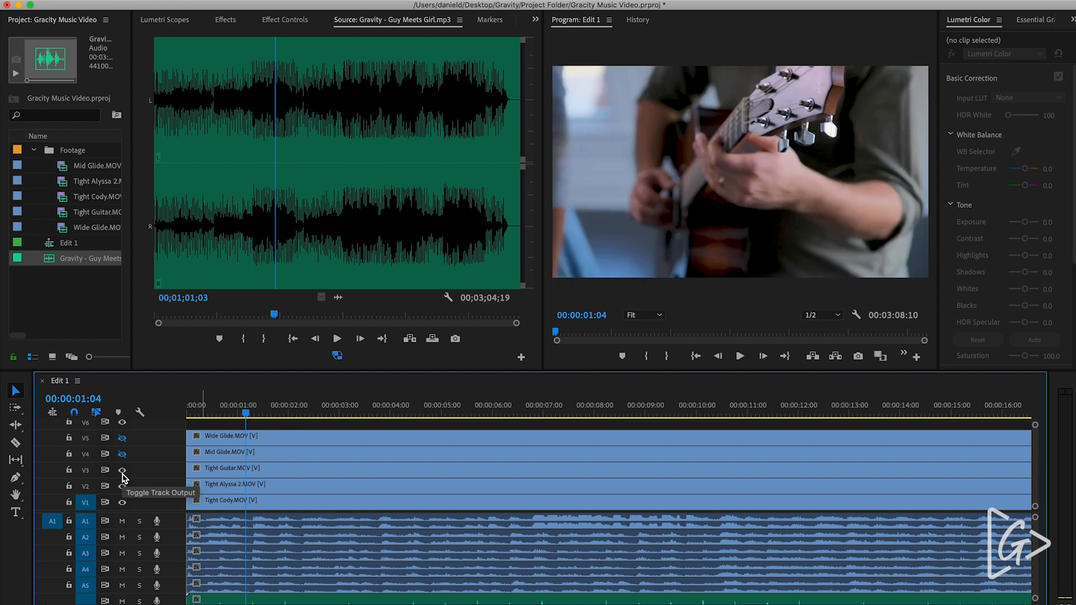
{"action": "left_click", "coordinate": [123, 471]}
{"action": "left_click", "coordinate": [124, 489]}
{"action": "key", "text": "space"}
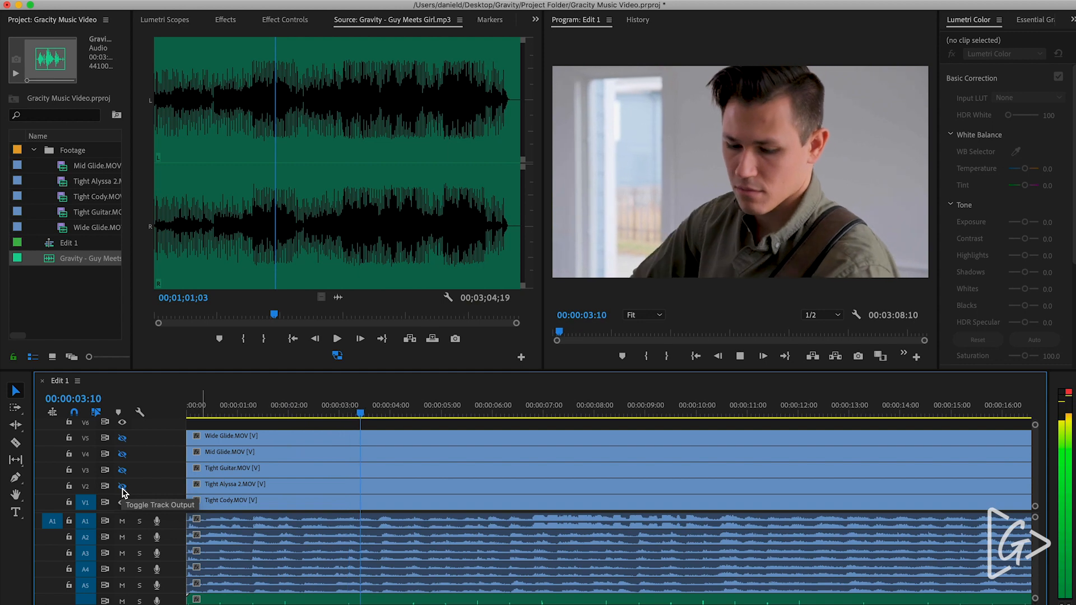
{"action": "key", "text": "space"}
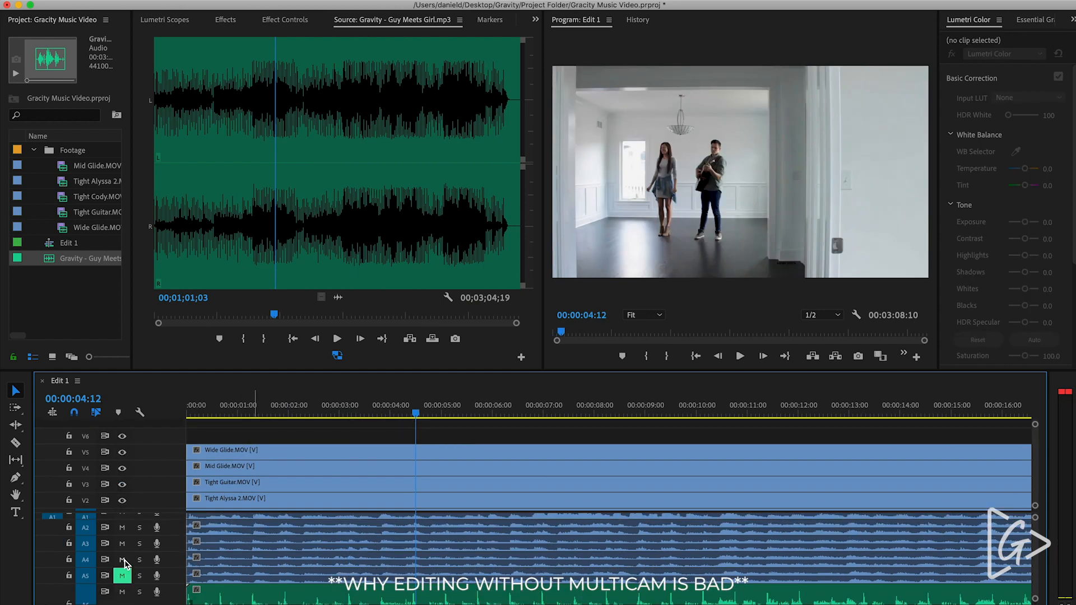
Step: Mute the camera audio tracks and play a short section of the sequence with only the music on A6
{"action": "scroll", "coordinate": [127, 532], "scroll_direction": "down", "scroll_amount": 4}
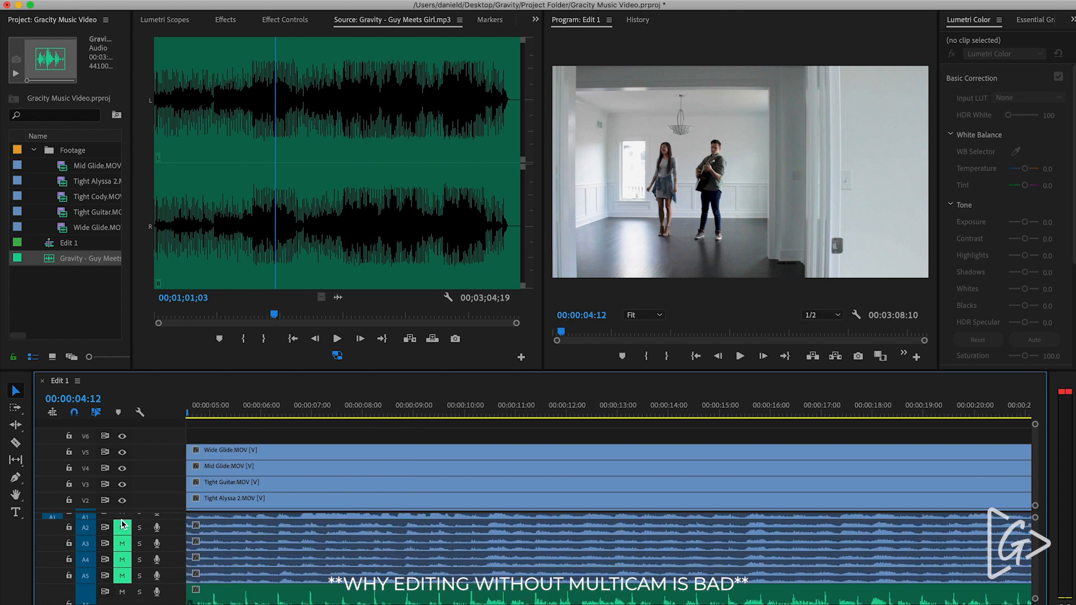
{"action": "scroll", "coordinate": [259, 559], "scroll_direction": "up", "scroll_amount": 1}
{"action": "scroll", "coordinate": [252, 576], "scroll_direction": "down", "scroll_amount": 2}
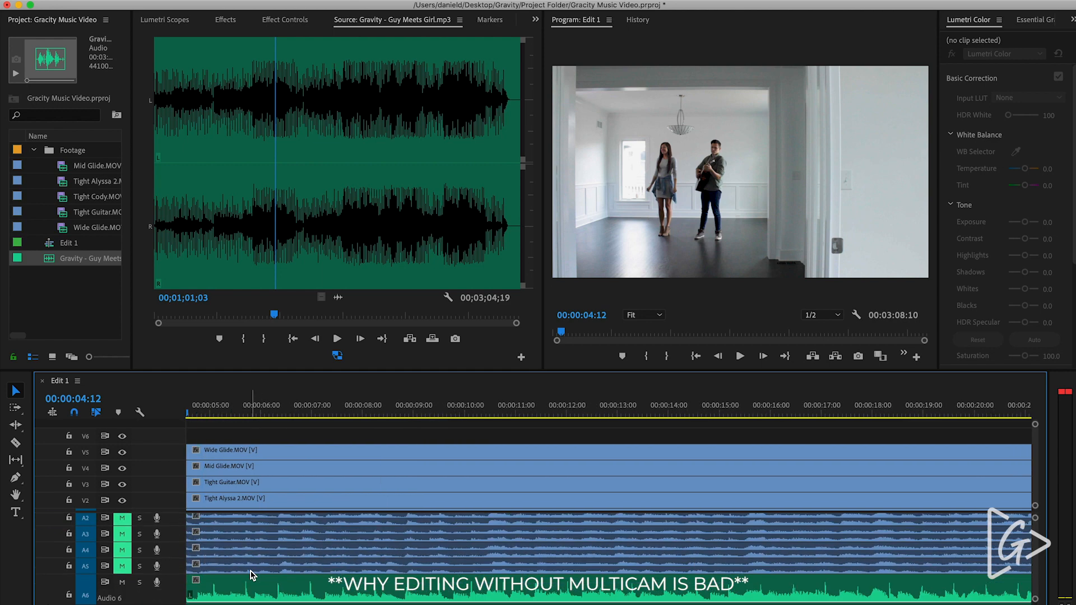
{"action": "key", "text": "space"}
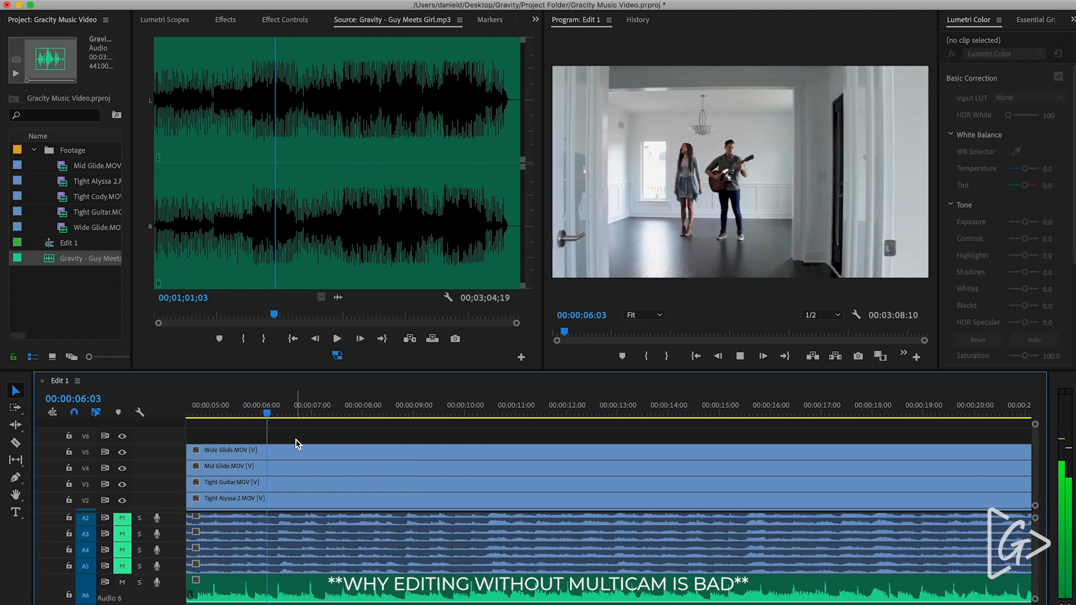
{"action": "key", "text": "space"}
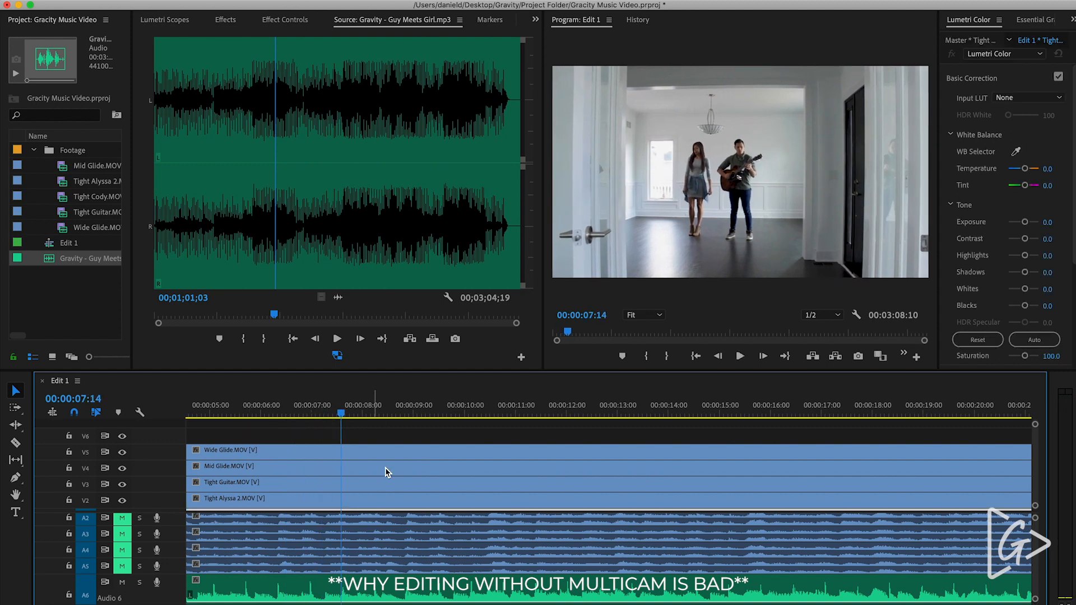
Step: Play from the start, cut the Wide Glide and Mid Glide clips at 00:00:02:19, and trim back their second parts to reveal Tight Guitar
{"action": "scroll", "coordinate": [336, 446], "scroll_direction": "left", "scroll_amount": 5}
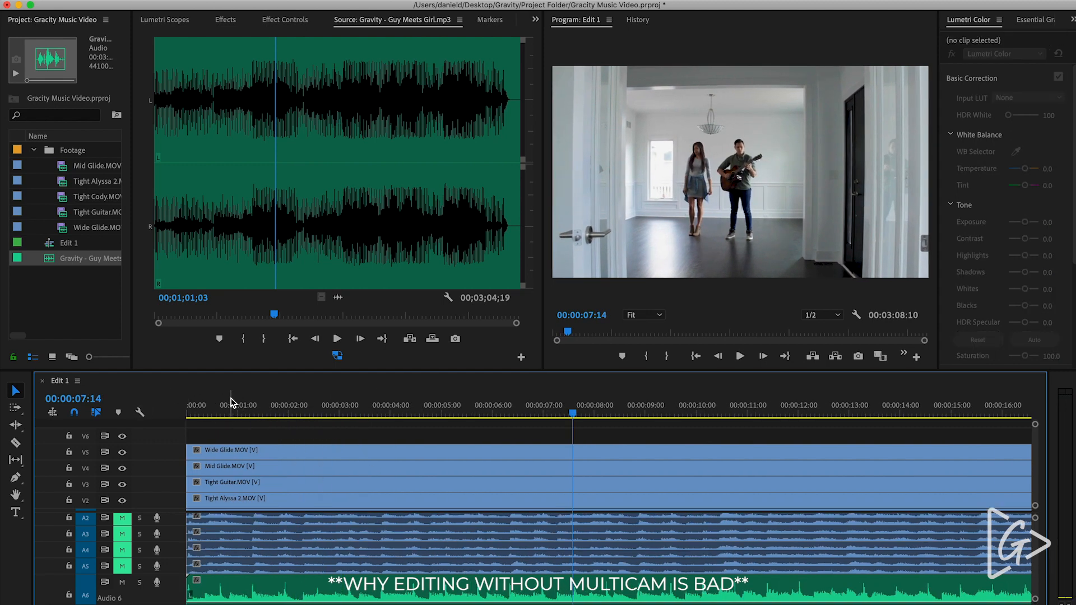
{"action": "key", "text": "Home"}
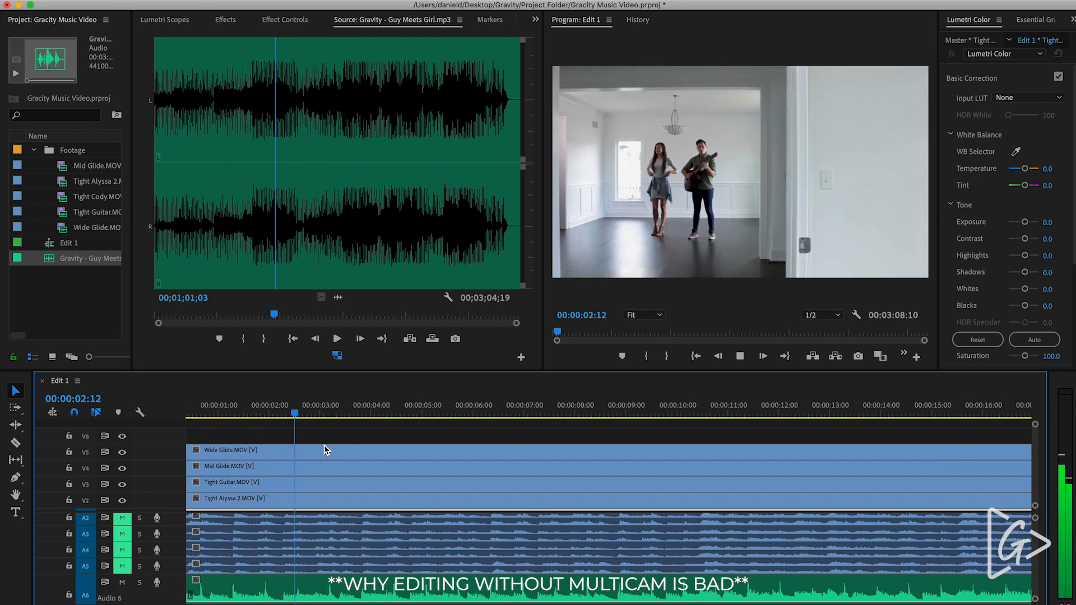
{"action": "key", "text": "space"}
{"action": "scroll", "coordinate": [344, 456], "scroll_direction": "down", "scroll_amount": 1}
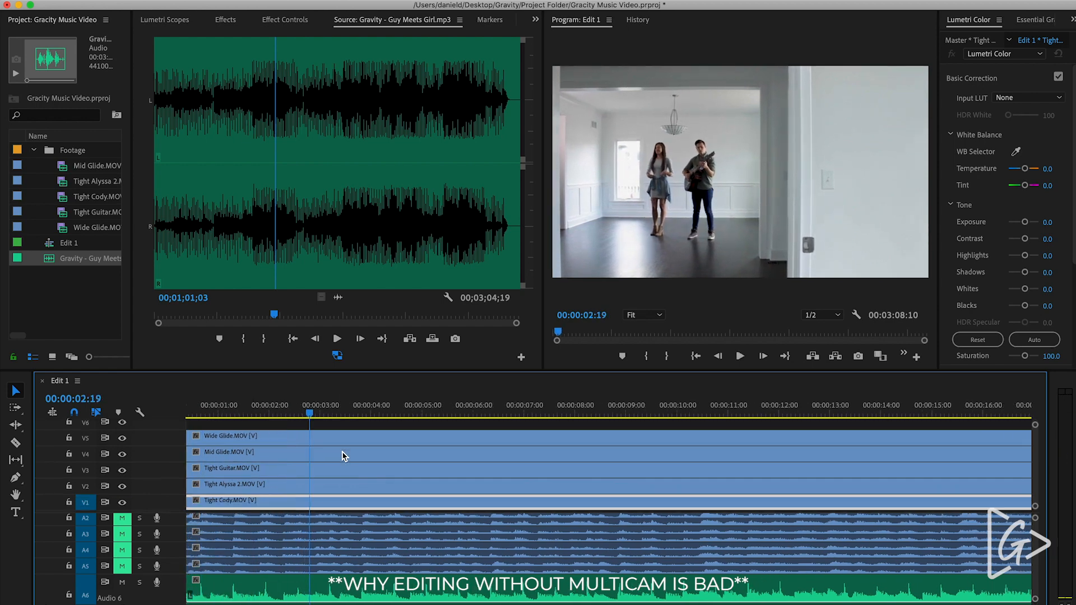
{"action": "left_click", "coordinate": [313, 438]}
{"action": "left_click", "coordinate": [312, 453]}
{"action": "key", "text": "v"}
{"action": "left_click", "coordinate": [343, 437]}
{"action": "left_click_drag", "start_coordinate": [318, 442], "coordinate": [469, 442]}
{"action": "left_click", "coordinate": [397, 440]}
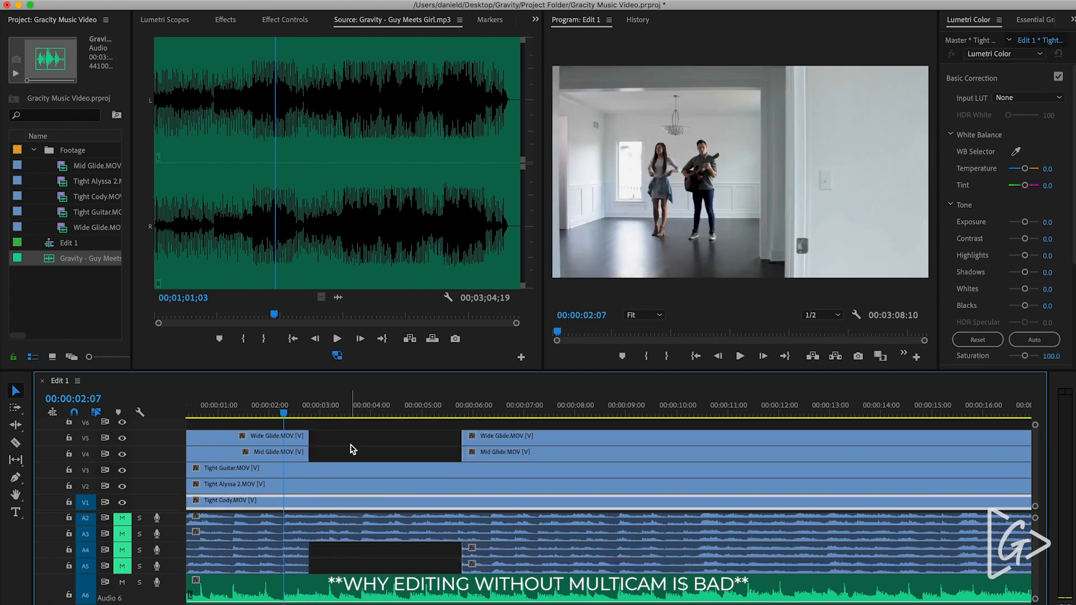
Step: Cut the Tight Guitar clip at 00:00:05:04 and trim the starts of the V3, V4 and V5 remainders to about 00:00:09:04
{"action": "key", "text": "space"}
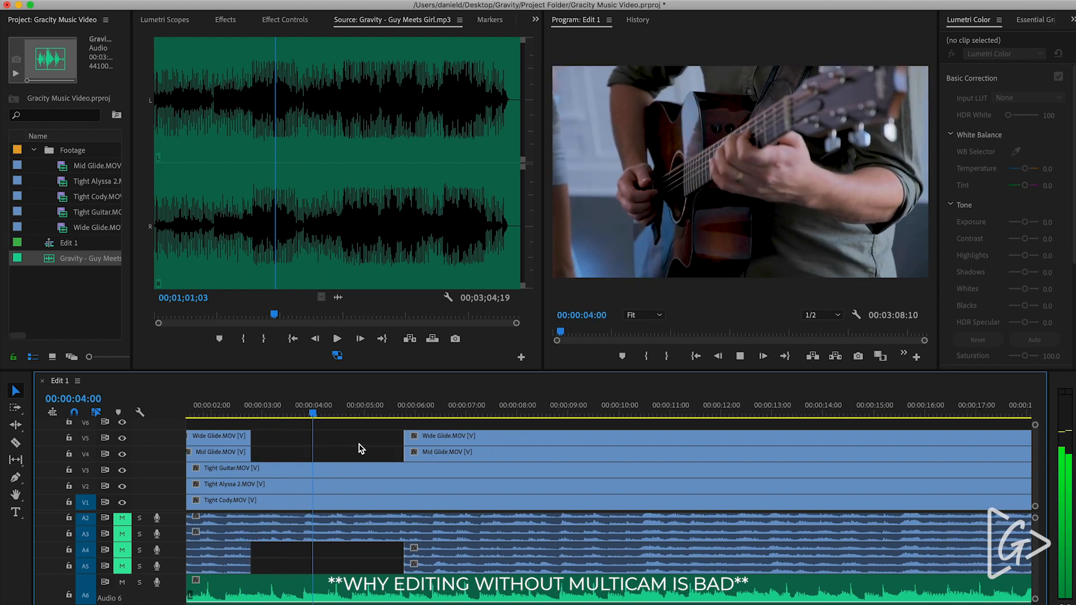
{"action": "key", "text": "space"}
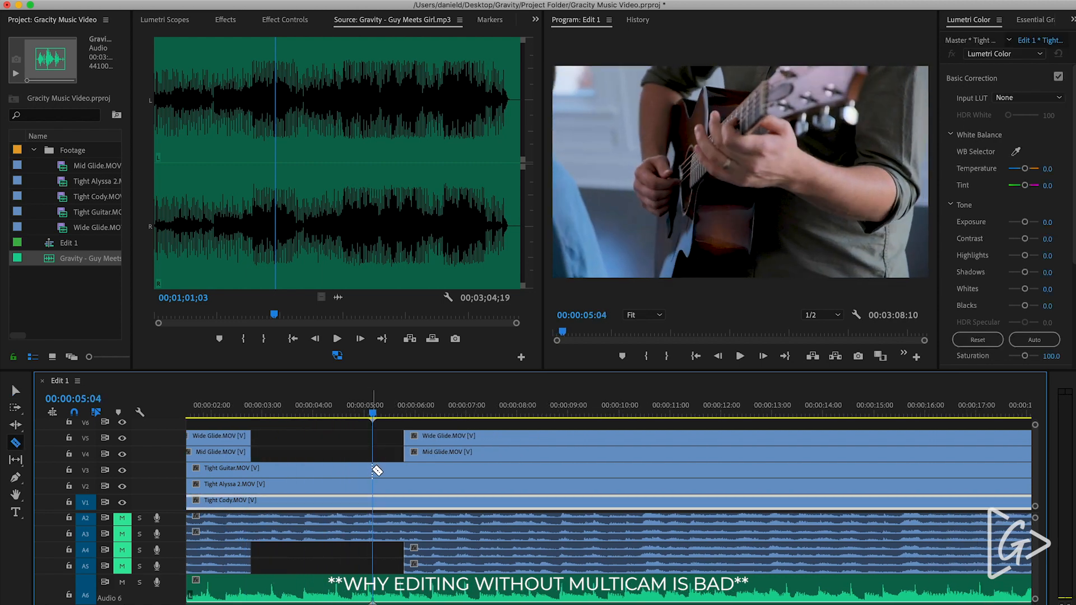
{"action": "left_click_drag", "start_coordinate": [381, 472], "coordinate": [410, 470]}
{"action": "left_click_drag", "start_coordinate": [398, 423], "coordinate": [584, 440]}
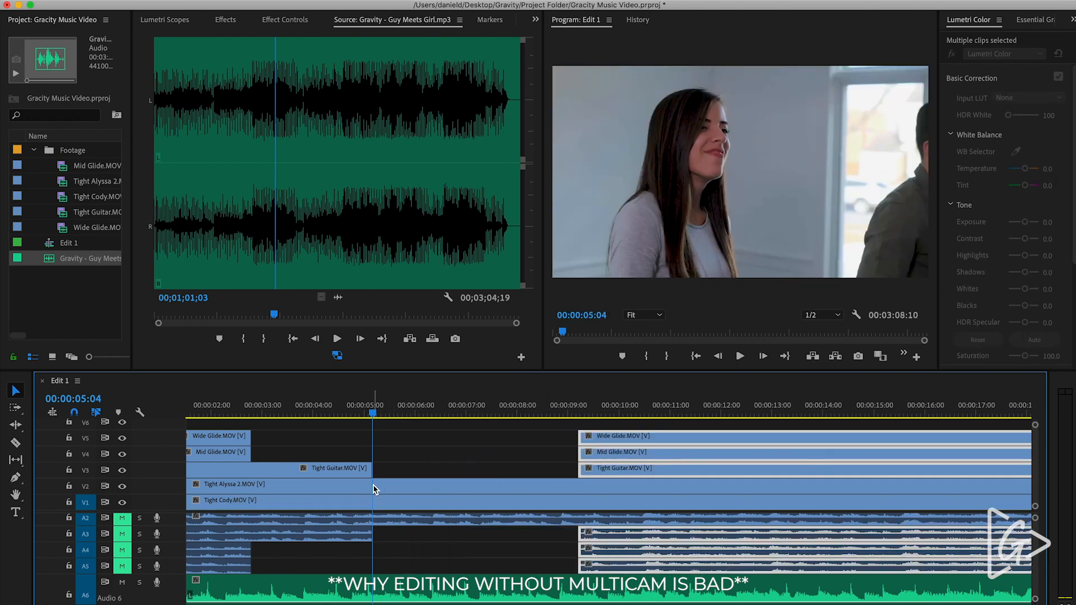
Step: Cut the V2 clip at 00:00:05:04 and trim its second part to start level with the clips above
{"action": "left_click", "coordinate": [374, 489]}
{"action": "key", "text": "v"}
{"action": "left_click_drag", "start_coordinate": [374, 489], "coordinate": [578, 488]}
Step: Extend Tight Guitar back to 00:00:07:16 and leave a Wide Glide section from 00:00:05:04 to 00:00:07:16, trimming the rest of Wide Glide back
{"action": "key", "text": "space"}
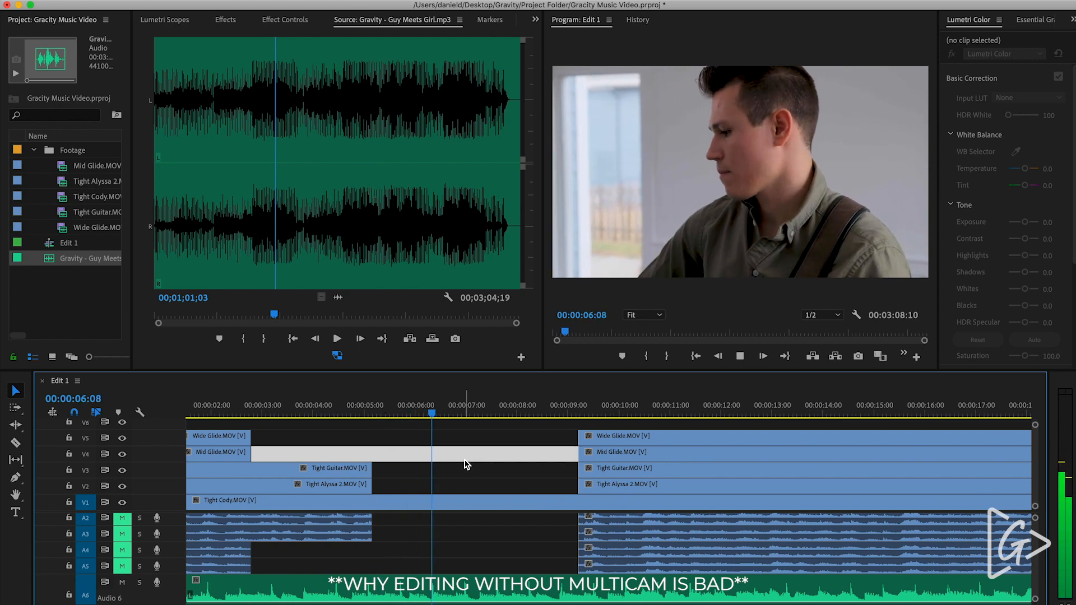
{"action": "key", "text": "space"}
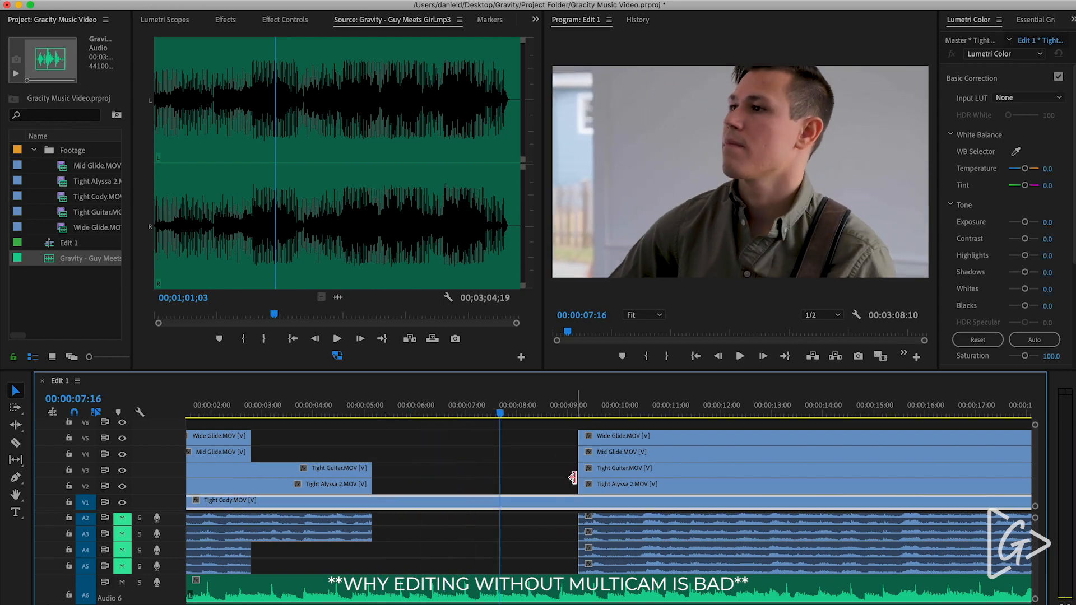
{"action": "left_click_drag", "start_coordinate": [577, 469], "coordinate": [500, 468]}
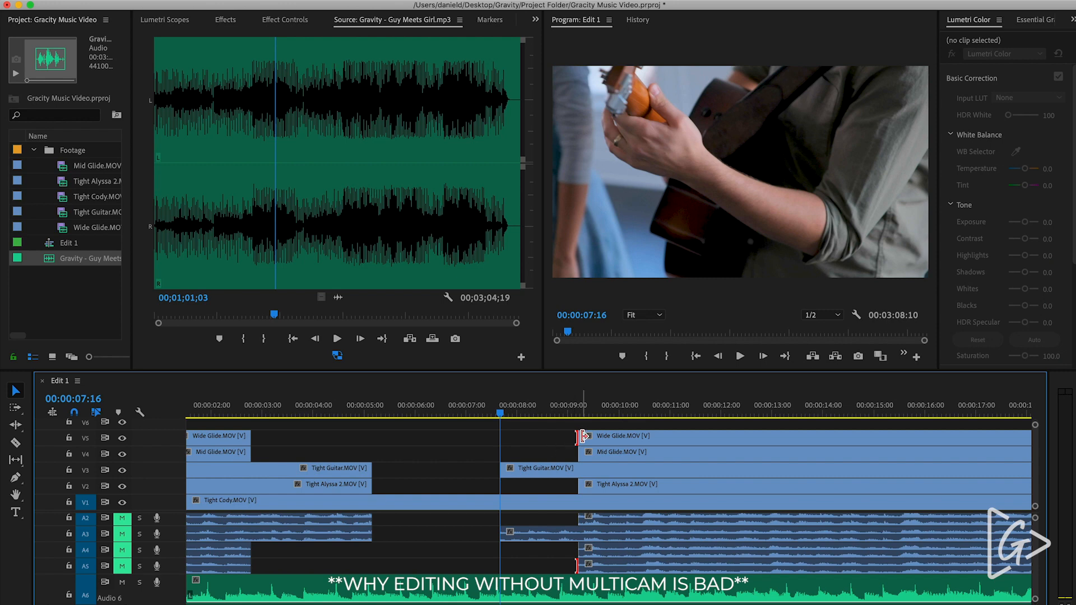
{"action": "left_click_drag", "start_coordinate": [581, 438], "coordinate": [373, 437]}
{"action": "key", "text": "c"}
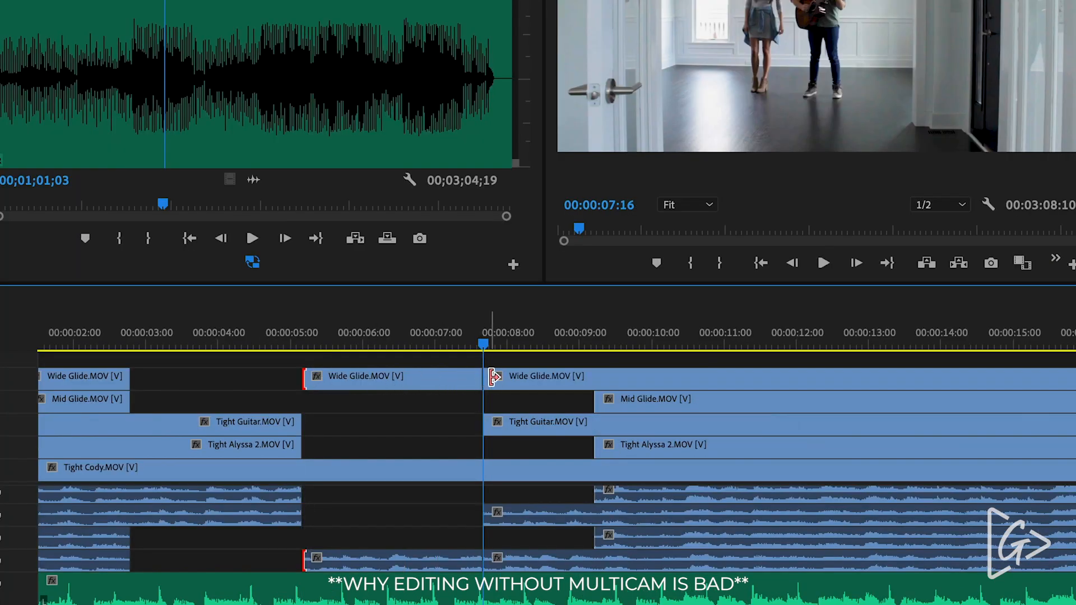
{"action": "left_click_drag", "start_coordinate": [493, 377], "coordinate": [720, 378]}
{"action": "key", "text": "space"}
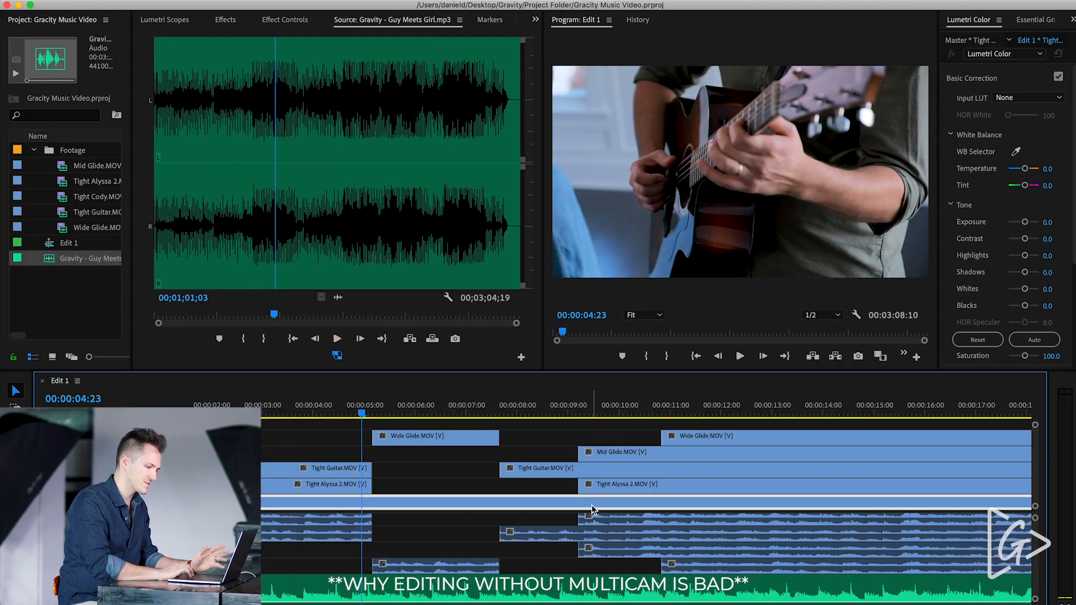
Step: Undo the manual cuts and trims to restore all five takes as continuous clips
{"action": "left_click_drag", "start_coordinate": [593, 510], "coordinate": [360, 487]}
{"action": "key", "text": "v"}
{"action": "left_click", "coordinate": [477, 487]}
{"action": "key", "text": "Delete"}
{"action": "left_click", "coordinate": [589, 487]}
{"action": "left_click_drag", "start_coordinate": [589, 486], "coordinate": [590, 486]}
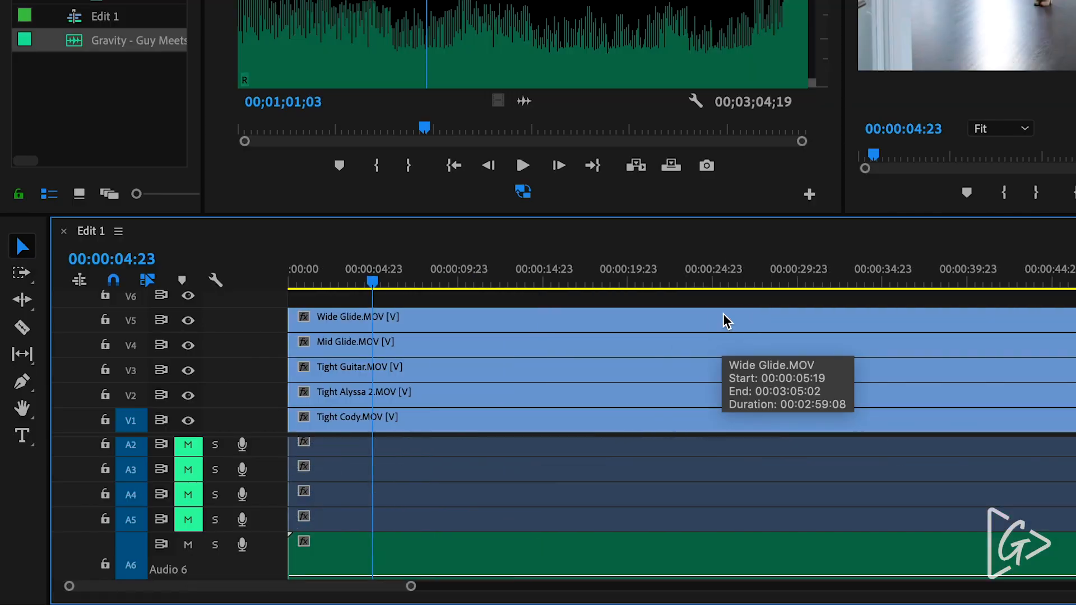
Step: Unmute audio tracks A1 to A5 and nest all the takes and the song in Edit 1 as Multicam NEST
{"action": "key", "text": "minus"}
{"action": "key", "text": "minus"}
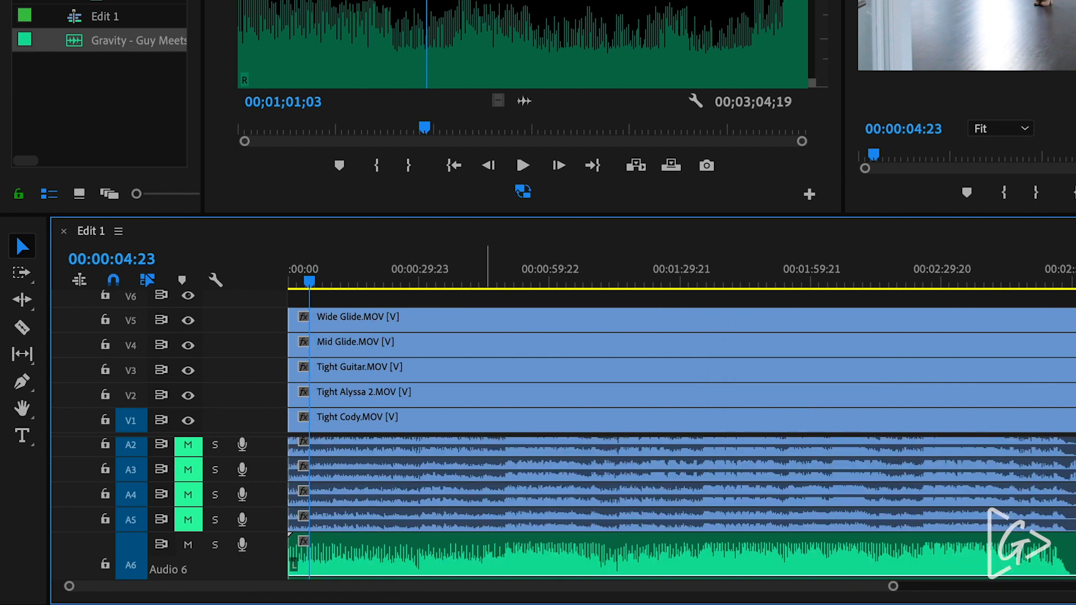
{"action": "scroll", "coordinate": [381, 495], "scroll_direction": "up", "scroll_amount": 1}
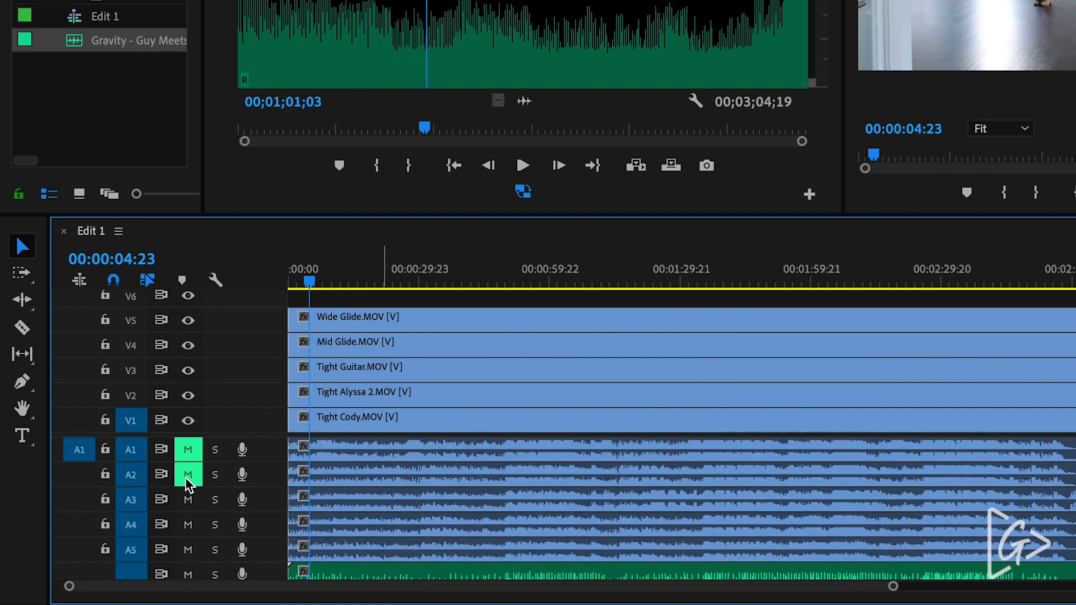
{"action": "left_click_drag", "start_coordinate": [1075, 300], "coordinate": [922, 600]}
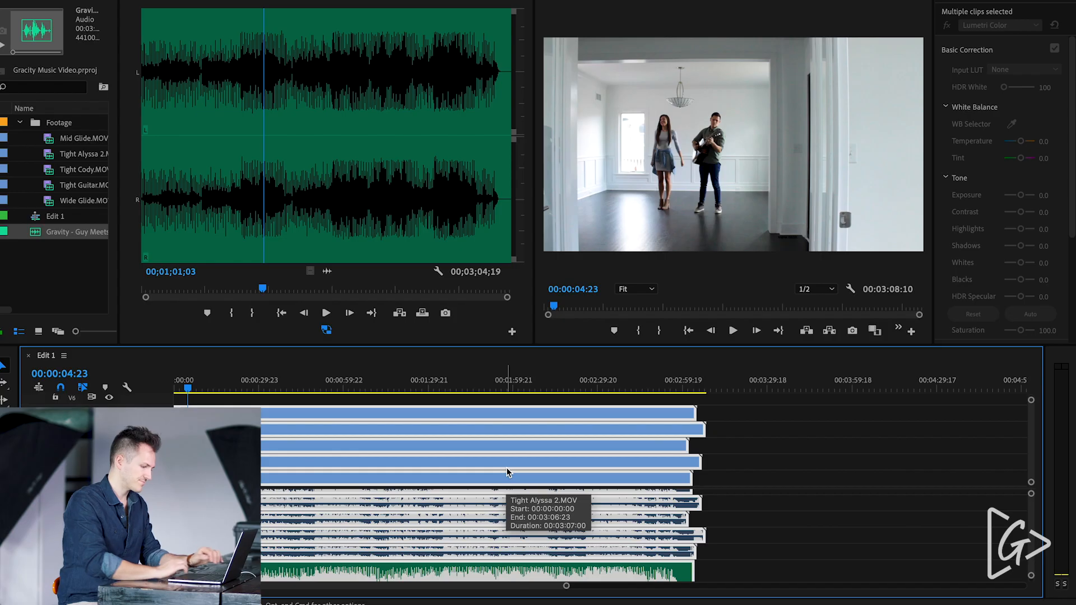
{"action": "right_click", "coordinate": [834, 369]}
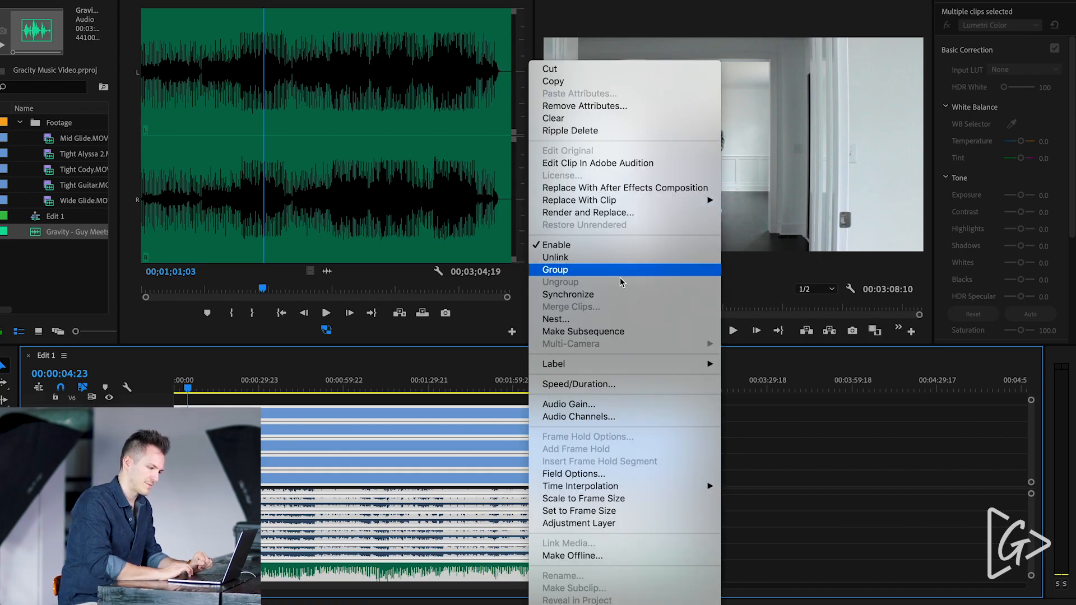
{"action": "left_click", "coordinate": [603, 321]}
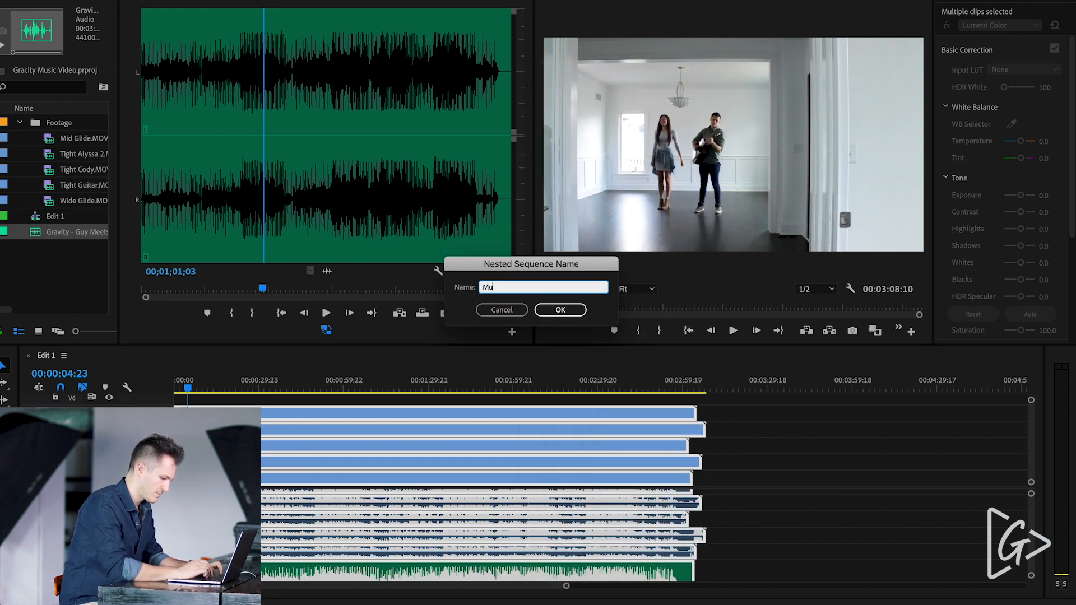
{"action": "key", "text": "Return"}
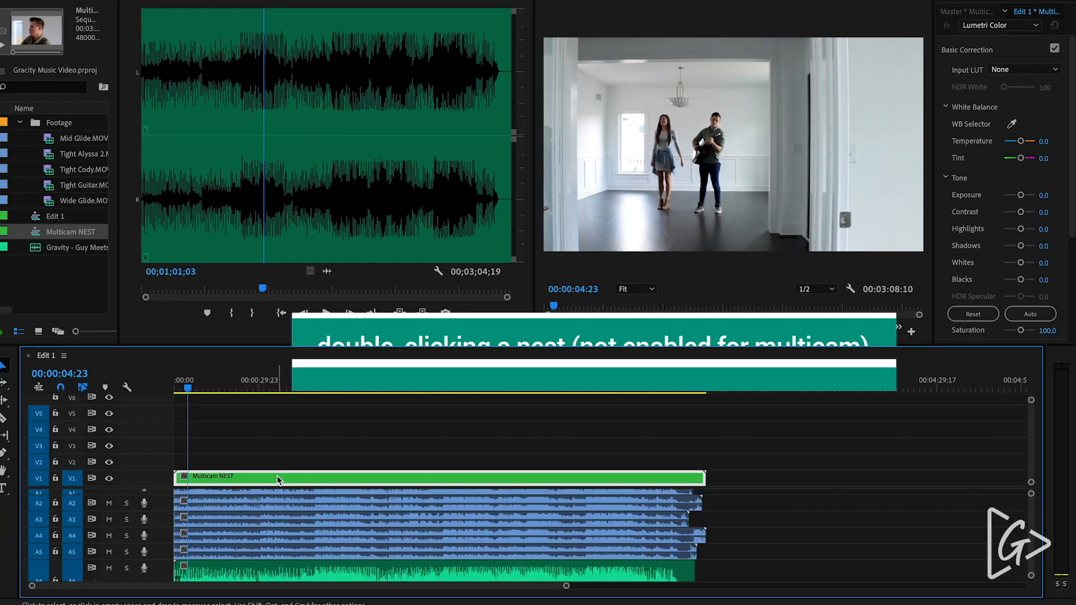
Step: Open Multicam NEST to inspect its stacked clips, widen the project list, and return to Edit 1
{"action": "double_click", "coordinate": [277, 477]}
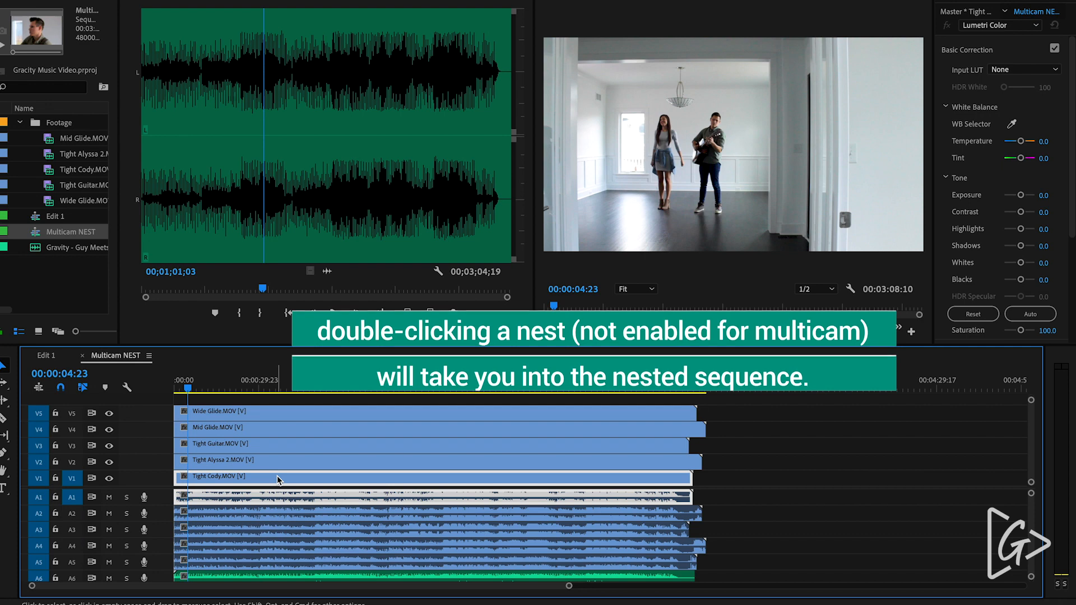
{"action": "left_click", "coordinate": [38, 237]}
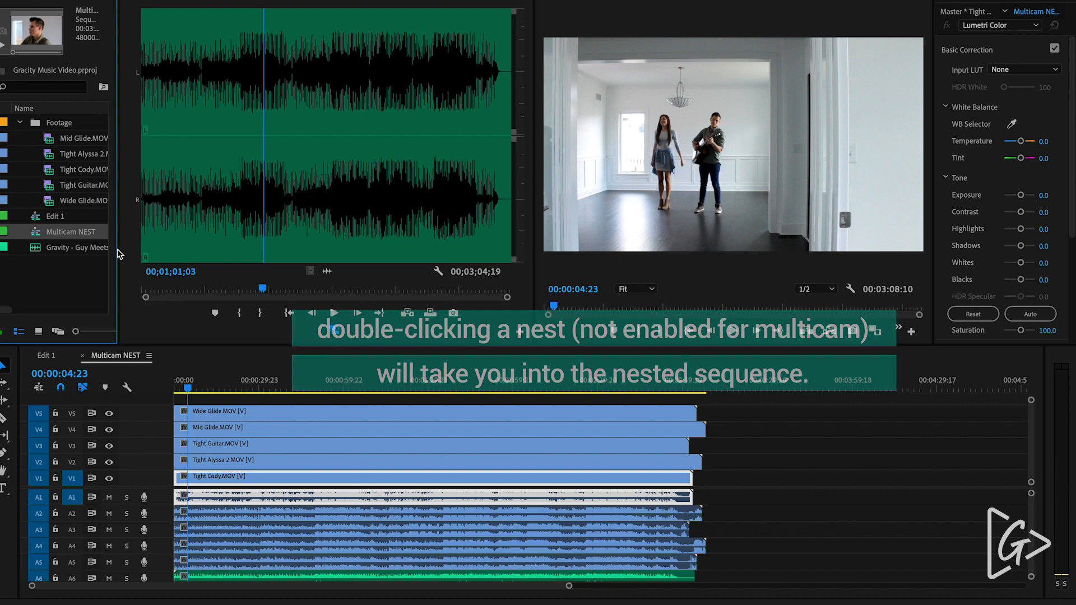
{"action": "left_click_drag", "start_coordinate": [116, 250], "coordinate": [164, 250]}
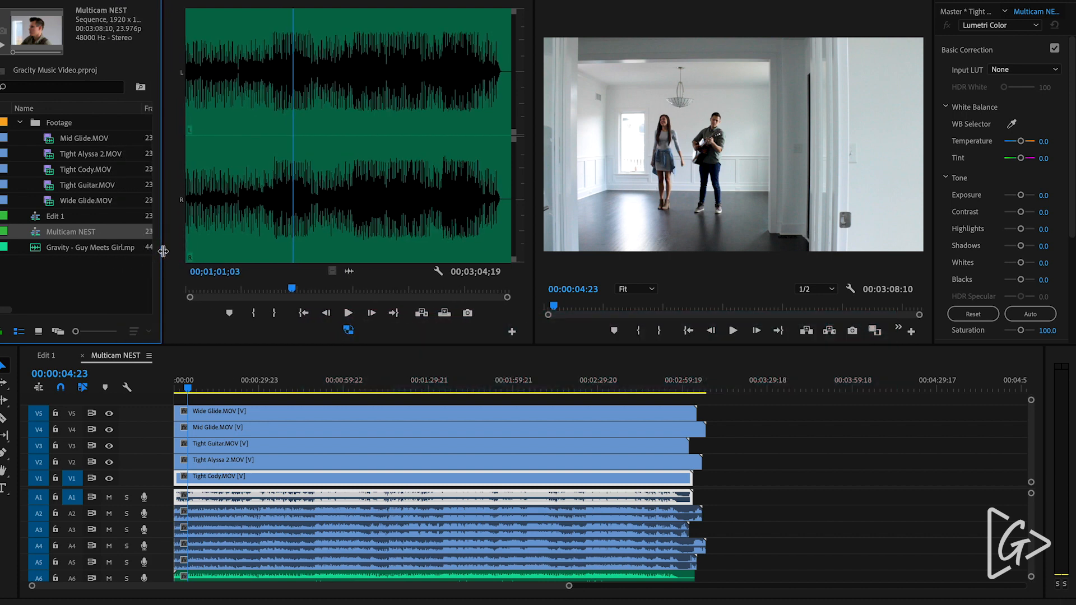
{"action": "double_click", "coordinate": [33, 218]}
{"action": "left_click", "coordinate": [261, 458]}
{"action": "left_click", "coordinate": [230, 478]}
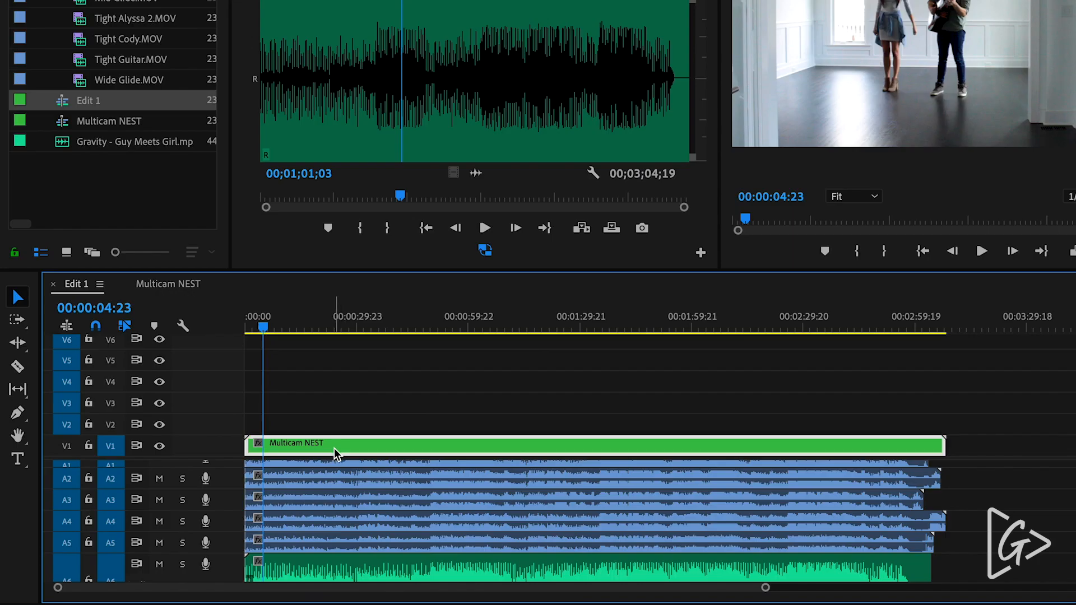
Step: Delete the takes' camera audio from Edit 1 and move the song's audio up to track A1
{"action": "left_click_drag", "start_coordinate": [951, 550], "coordinate": [755, 489]}
{"action": "key", "text": "Delete"}
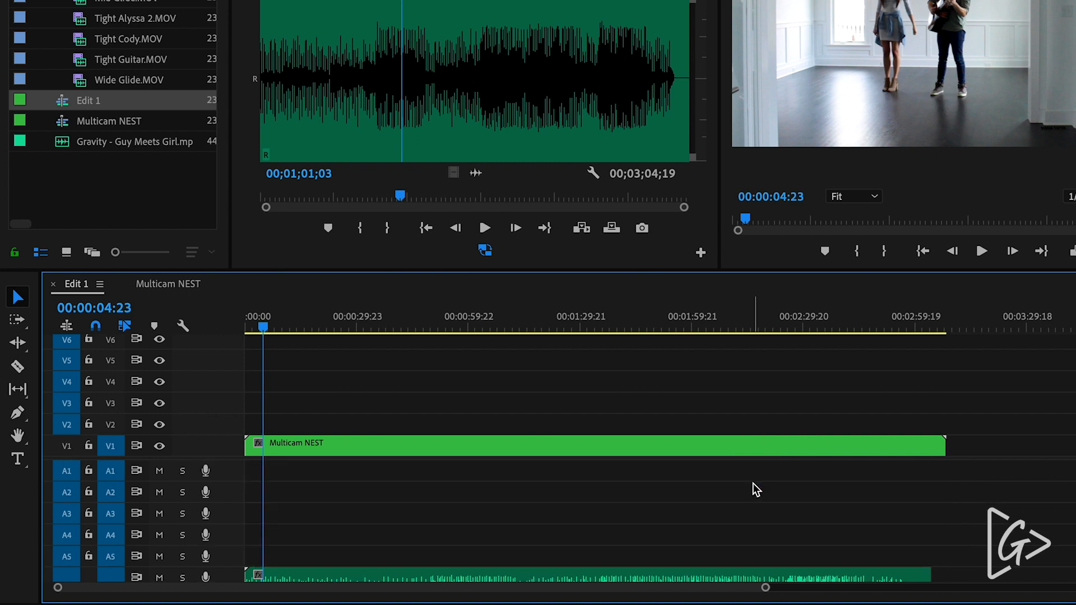
{"action": "left_click_drag", "start_coordinate": [335, 577], "coordinate": [367, 454]}
Step: Inspect the Wide Glide take inside Multicam NEST and compare the nested sequence with Edit 1
{"action": "double_click", "coordinate": [367, 454]}
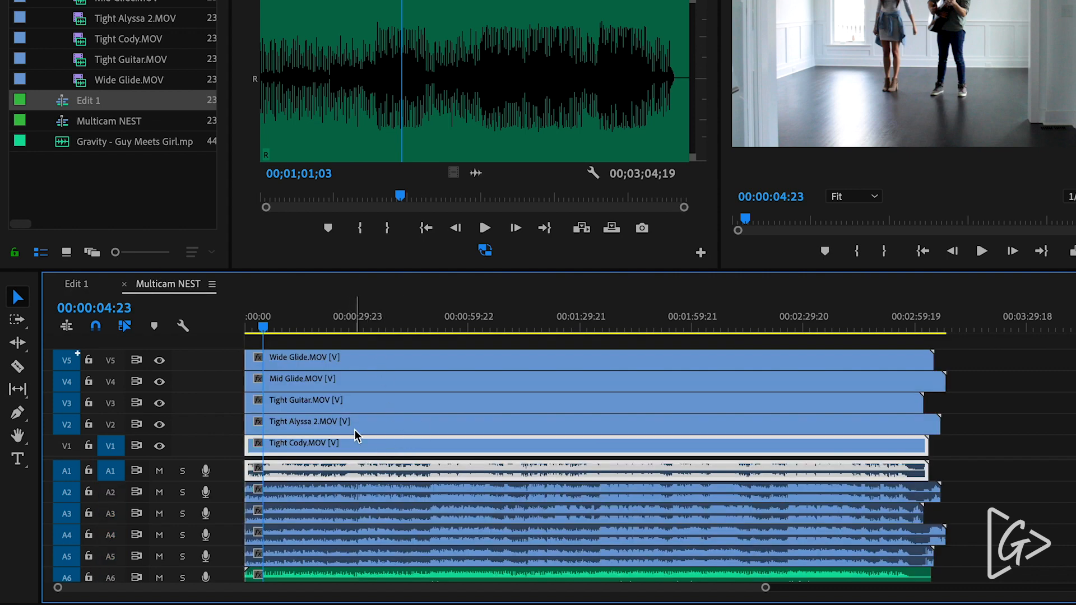
{"action": "left_click", "coordinate": [363, 365]}
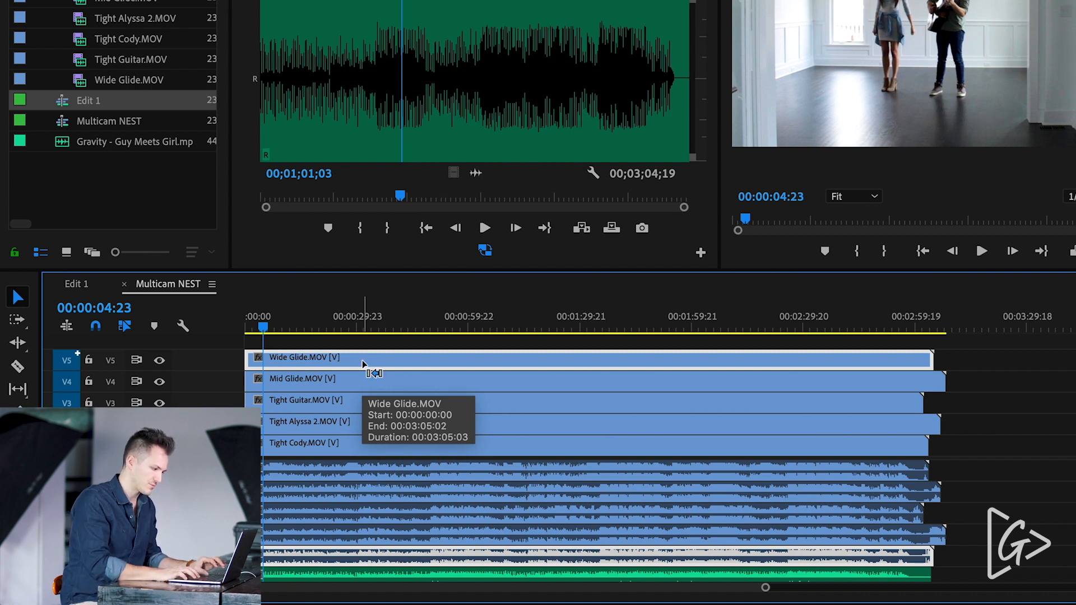
{"action": "left_click", "coordinate": [84, 285]}
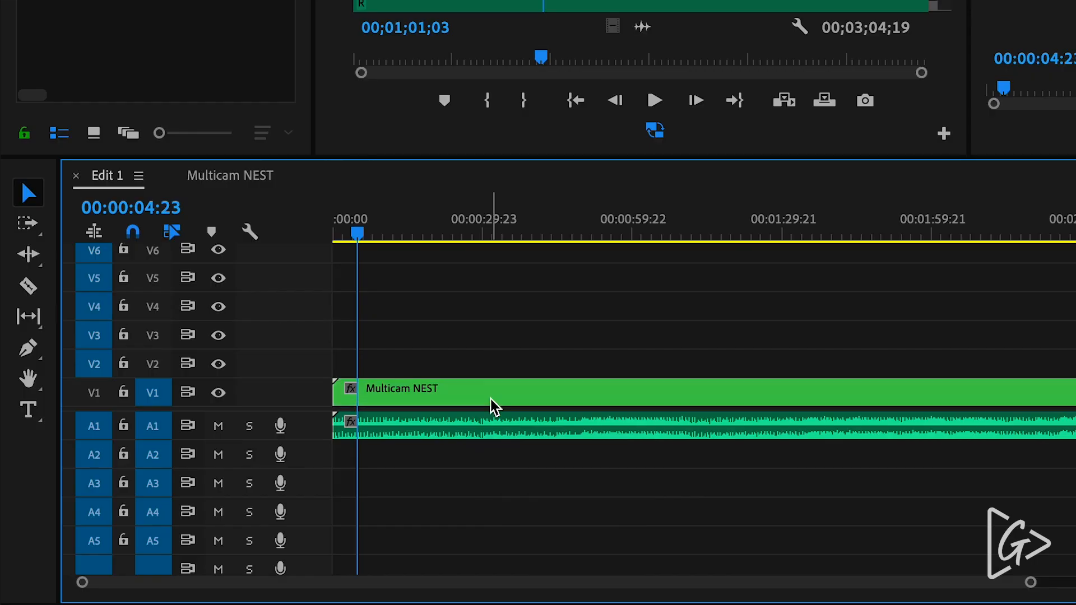
{"action": "double_click", "coordinate": [493, 407]}
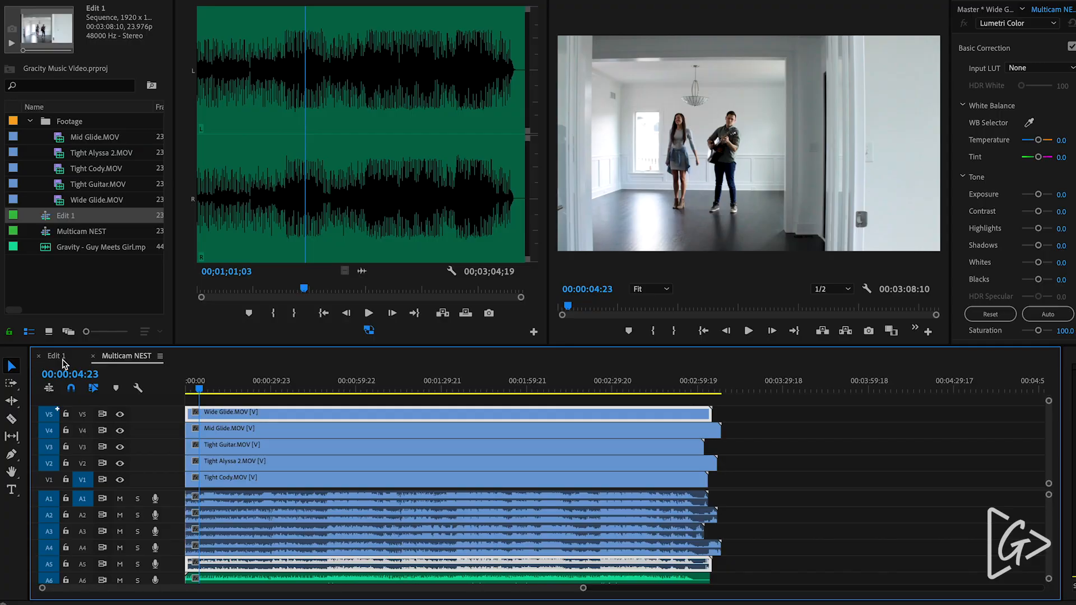
Step: Return to Edit 1 and enable multi-camera on the Multicam NEST clip
{"action": "left_click", "coordinate": [55, 357]}
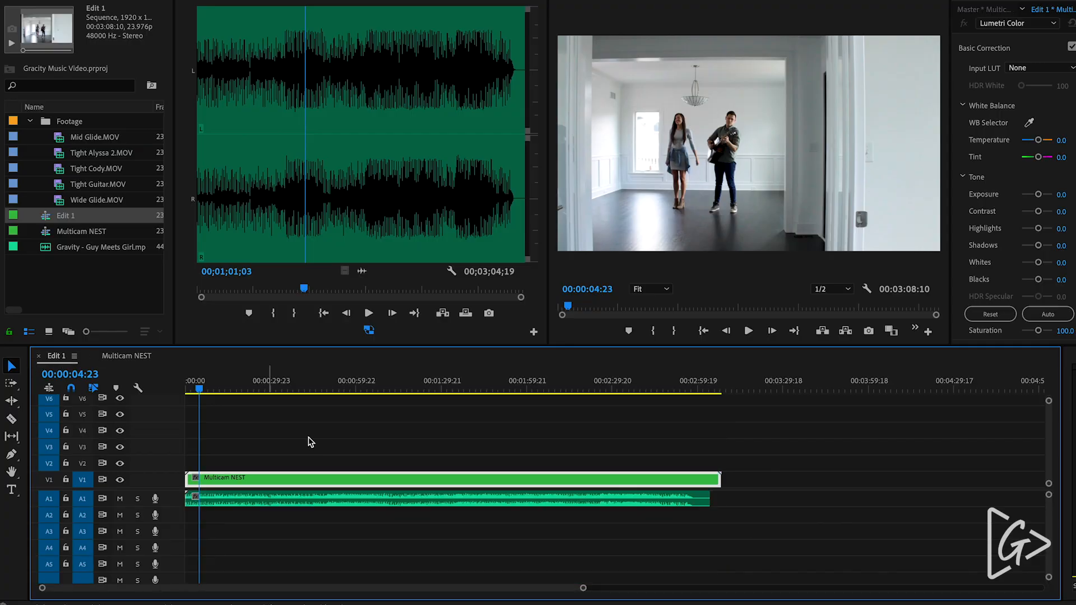
{"action": "right_click", "coordinate": [231, 478]}
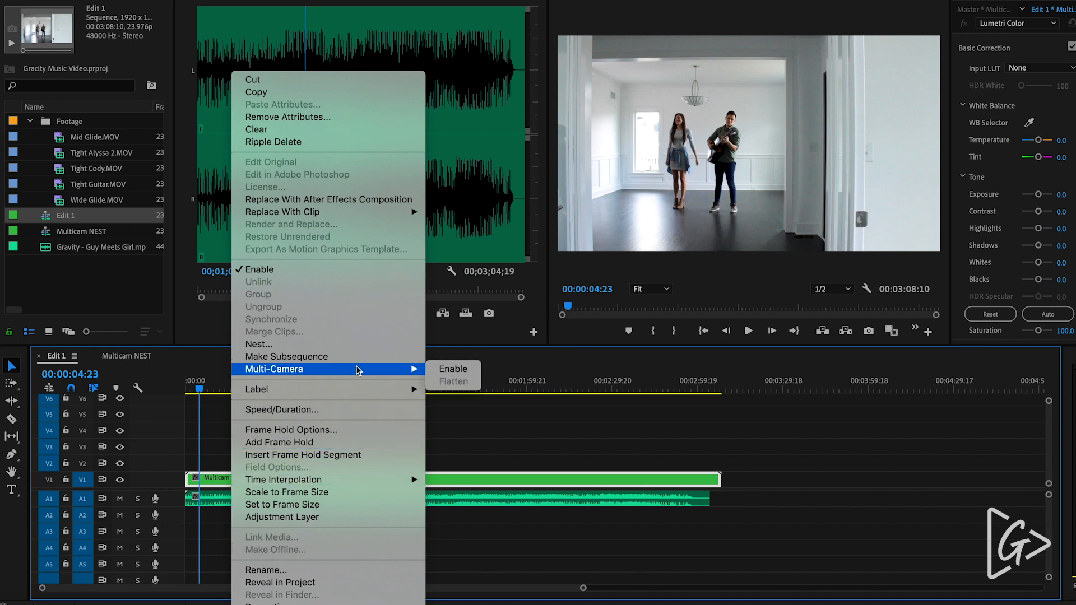
{"action": "left_click", "coordinate": [452, 370]}
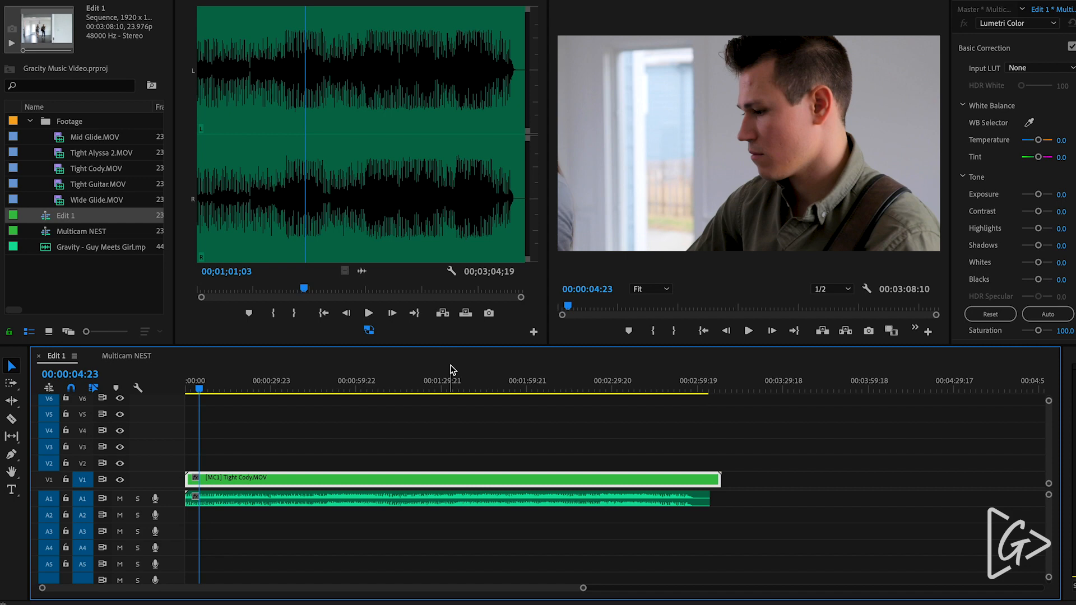
Step: Review the five take tracks inside Multicam NEST, starting with Tight Cody, and return to Edit 1
{"action": "left_click", "coordinate": [126, 356]}
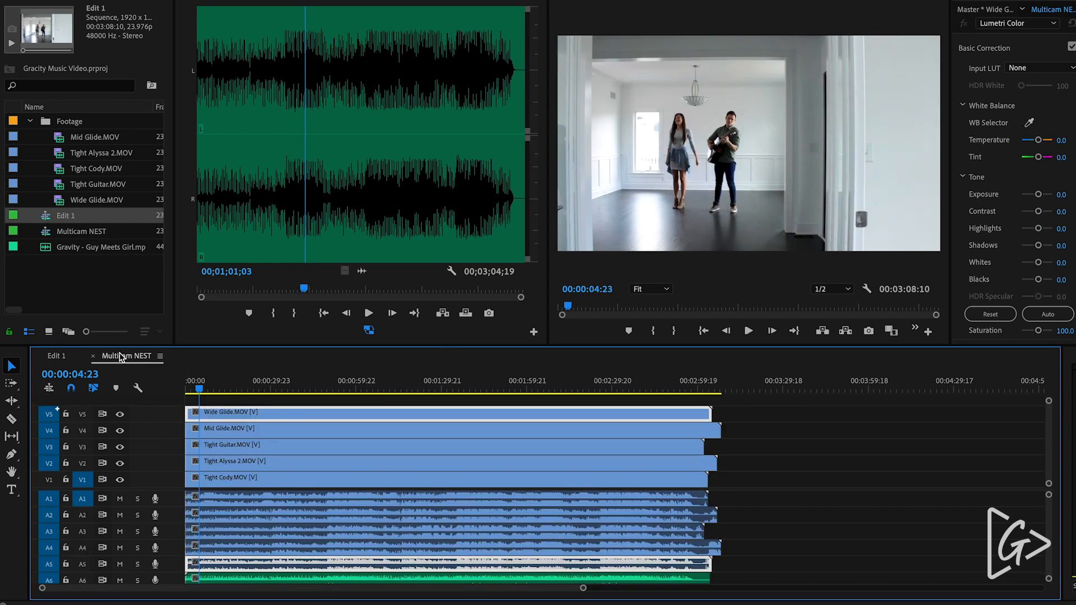
{"action": "left_click", "coordinate": [227, 481]}
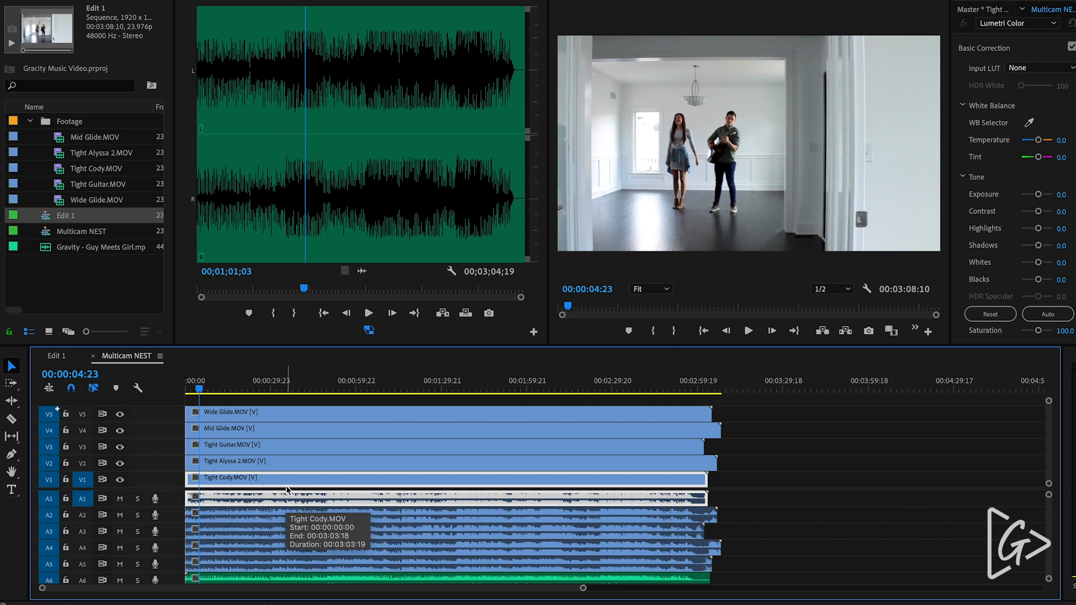
{"action": "left_click", "coordinate": [64, 357]}
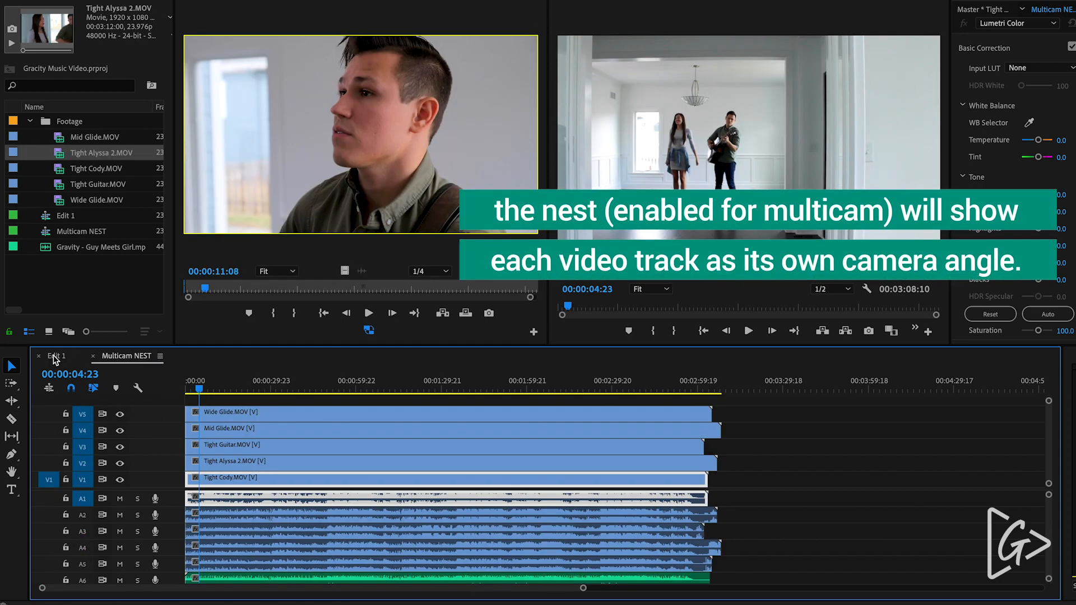
{"action": "left_click", "coordinate": [61, 356]}
Step: Check the nest's multi-camera options in Edit 1 and set the Source monitor to Multi-Camera view
{"action": "right_click", "coordinate": [238, 483]}
{"action": "mouse_move", "coordinate": [393, 368]}
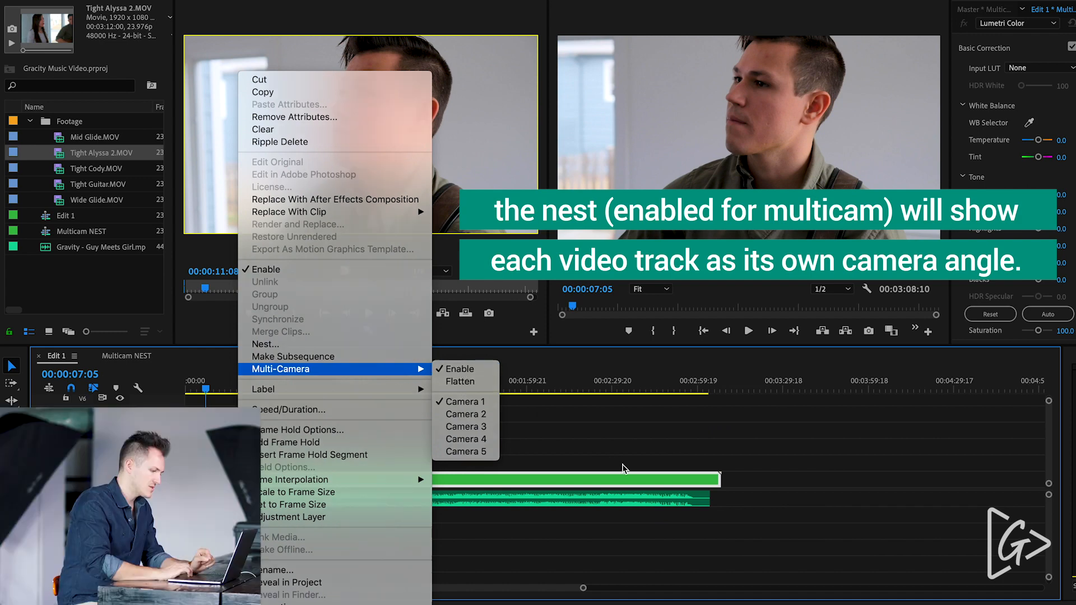
{"action": "left_click", "coordinate": [461, 370]}
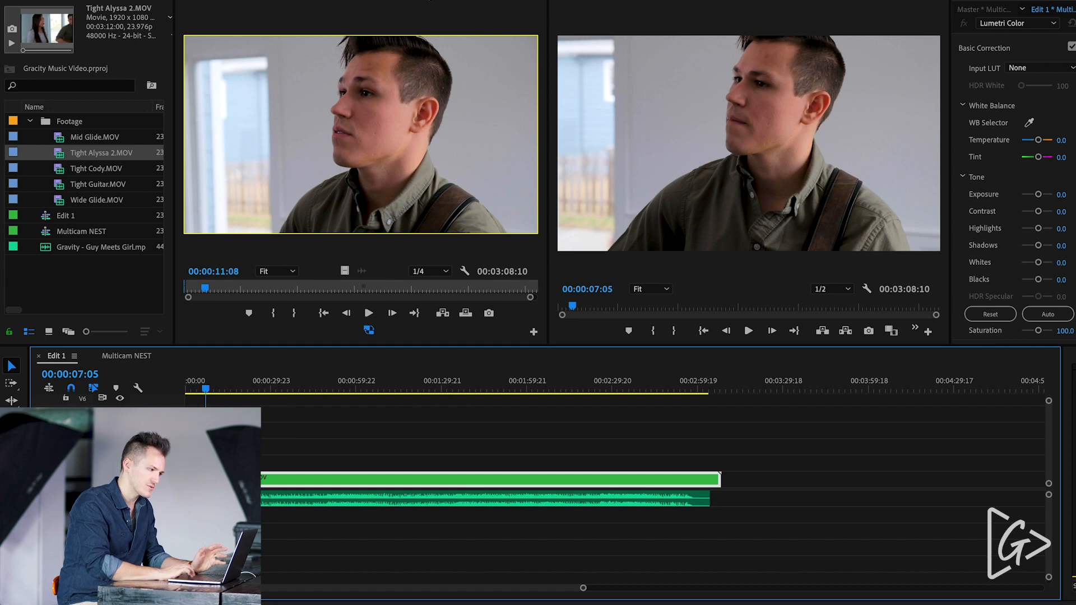
{"action": "left_click", "coordinate": [465, 273]}
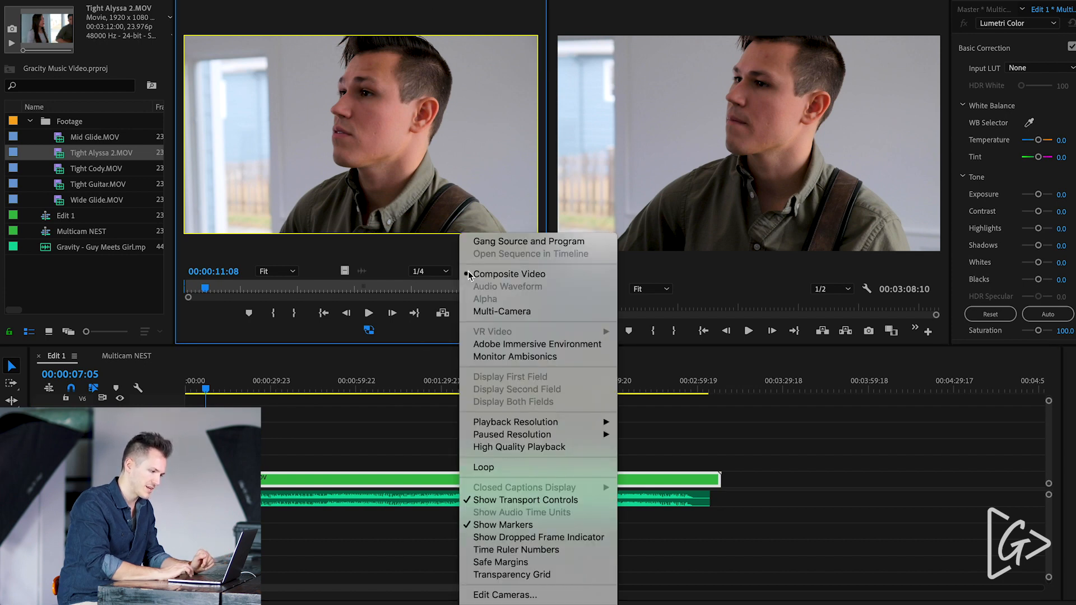
{"action": "left_click", "coordinate": [499, 312]}
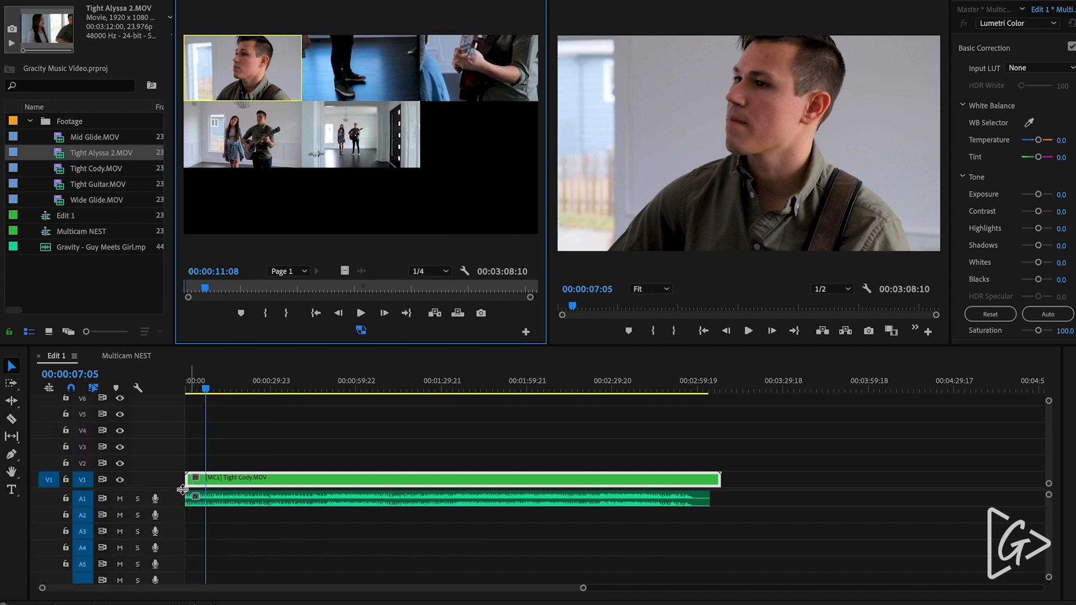
Step: Compare the nested tracks with the camera grid, and in Edit 1 switch the multicam clip to the Wide Glide angle
{"action": "left_click", "coordinate": [126, 356]}
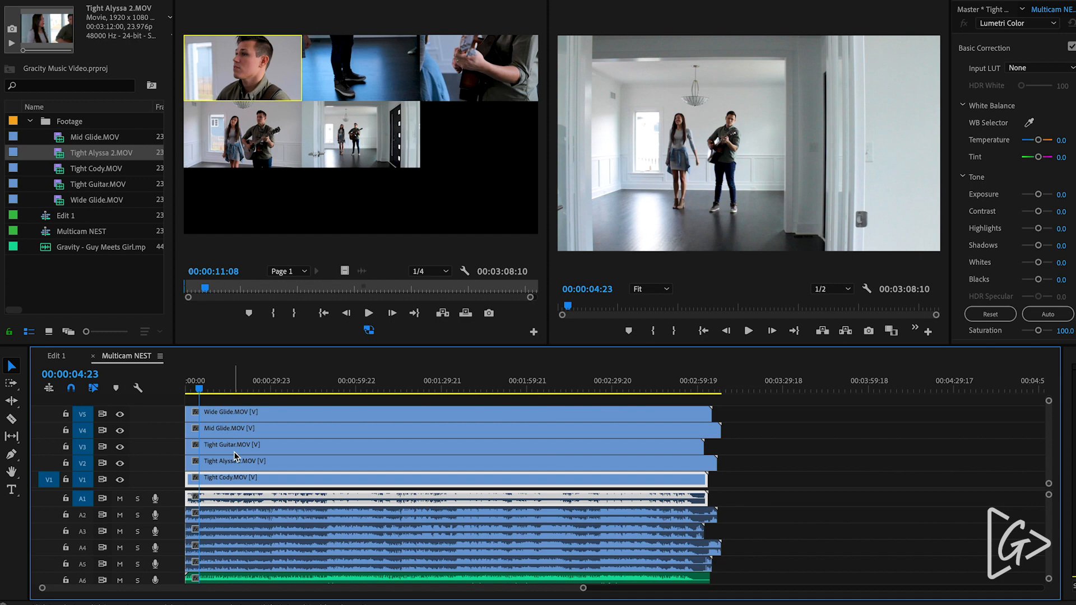
{"action": "left_click", "coordinate": [59, 358]}
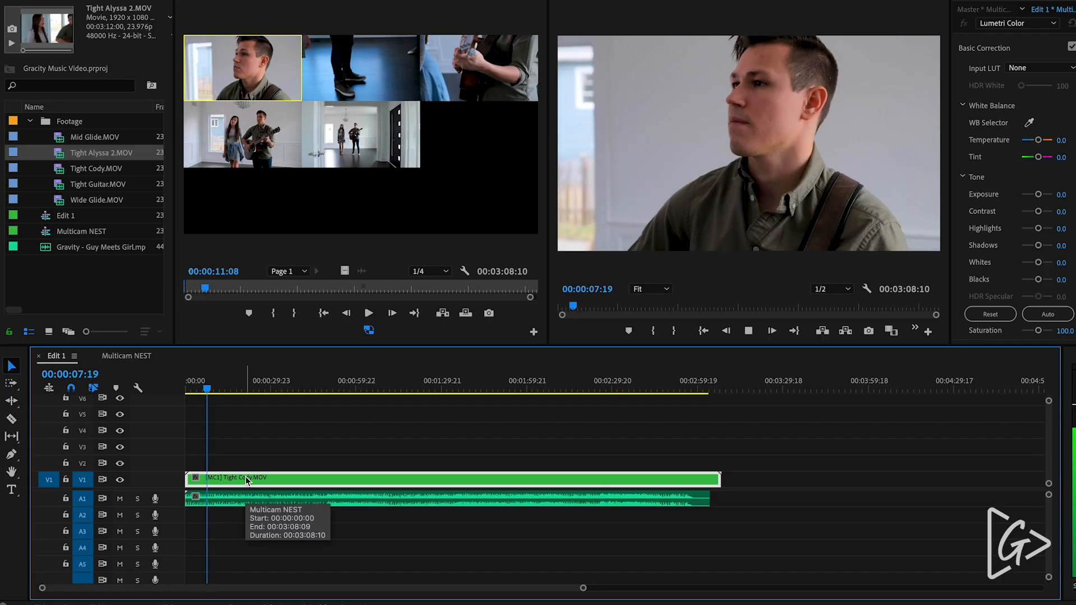
{"action": "left_click", "coordinate": [331, 164]}
{"action": "key", "text": "space"}
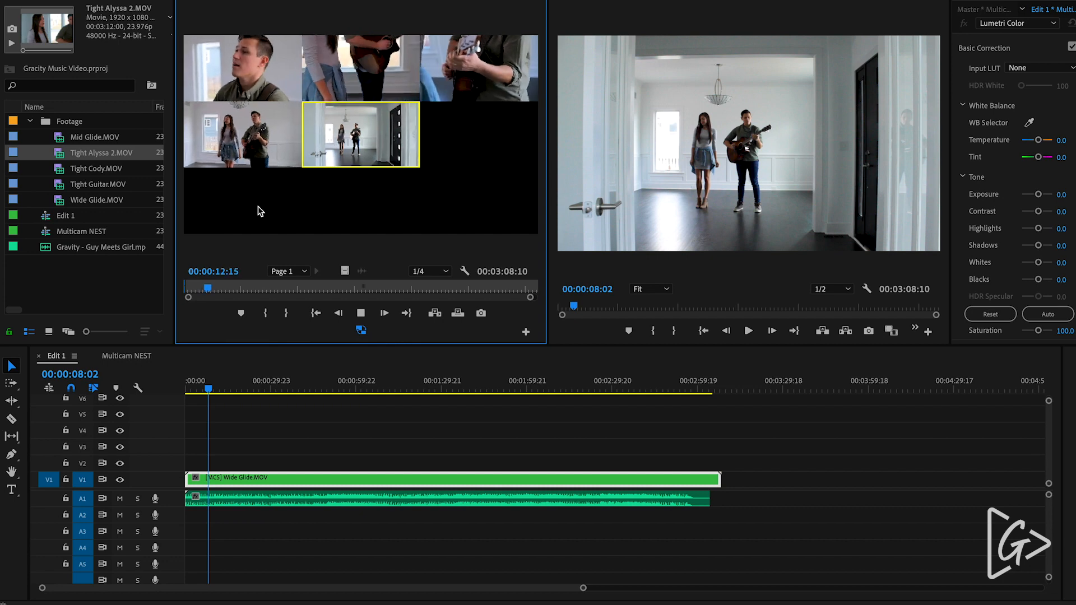
{"action": "key", "text": "space"}
Step: Select the multicam clip and switch its angle to Tight Cody, followed by Tight Guitar
{"action": "left_click", "coordinate": [259, 481]}
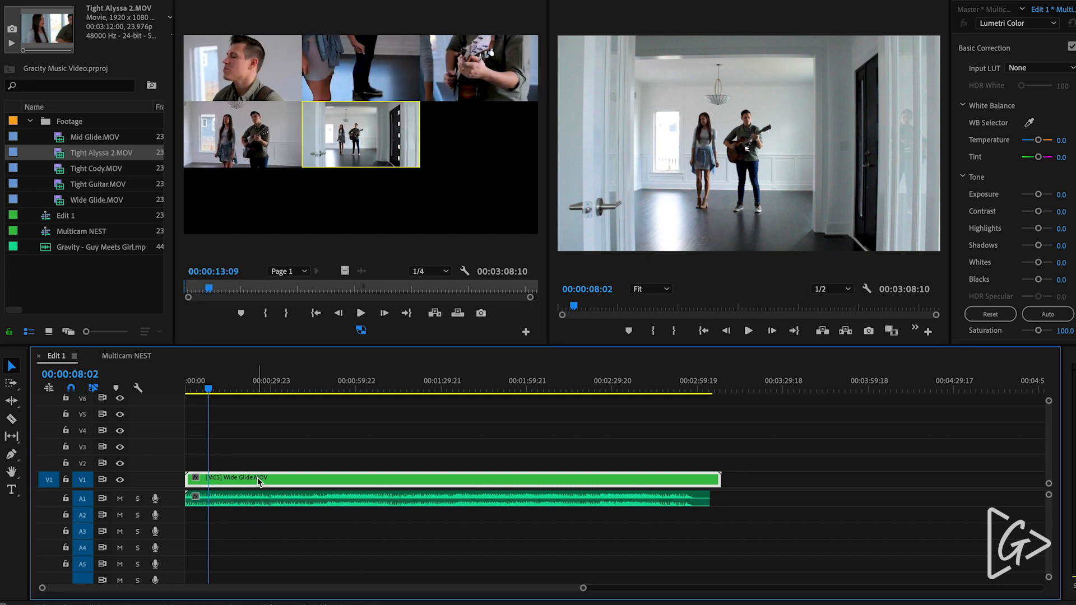
{"action": "left_click", "coordinate": [250, 67]}
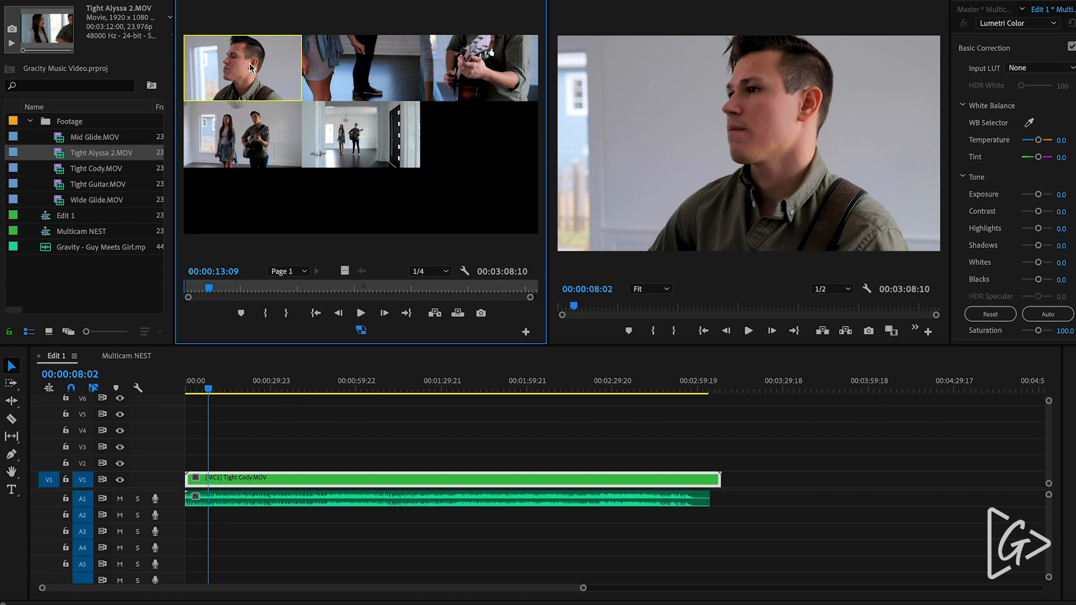
{"action": "left_click", "coordinate": [489, 63]}
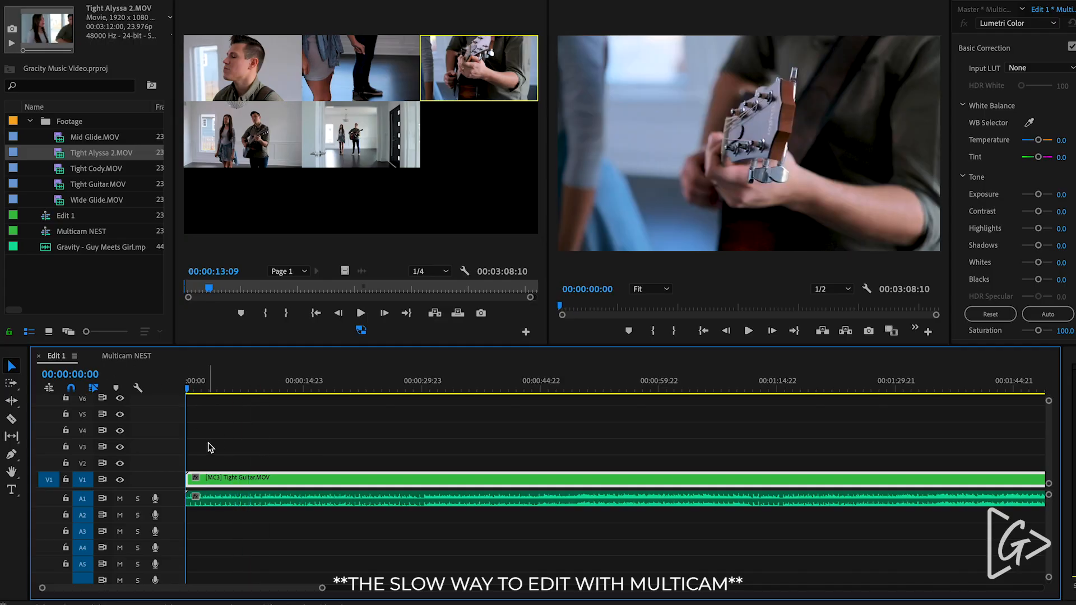
Step: Play Edit 1 to 00:00:00:22, load the multicam clip at that frame in the Source monitor, and choose the Wide Glide angle
{"action": "left_click", "coordinate": [213, 447]}
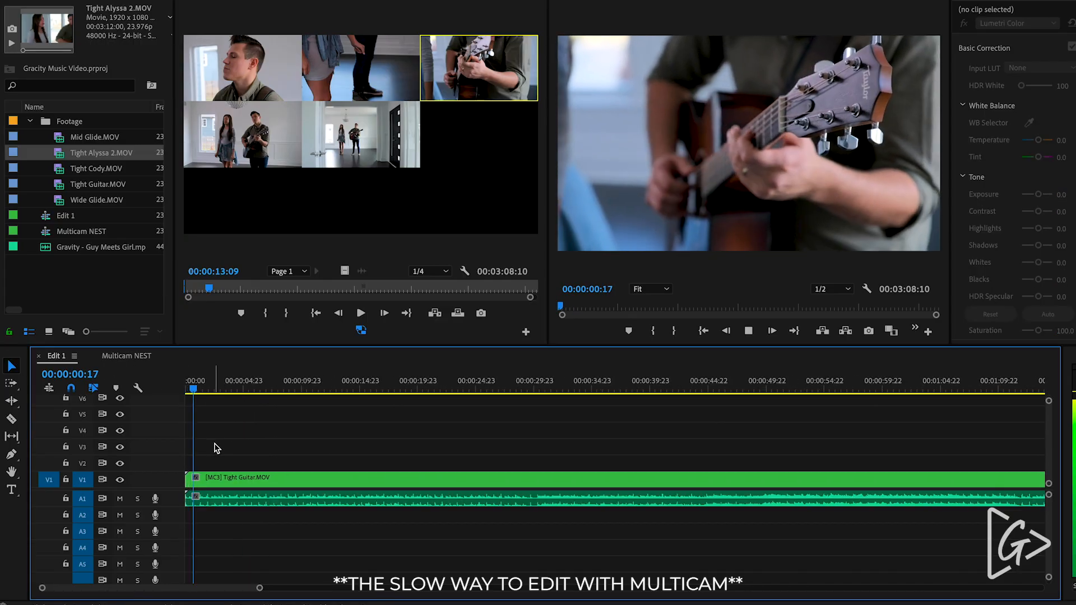
{"action": "left_click", "coordinate": [245, 481]}
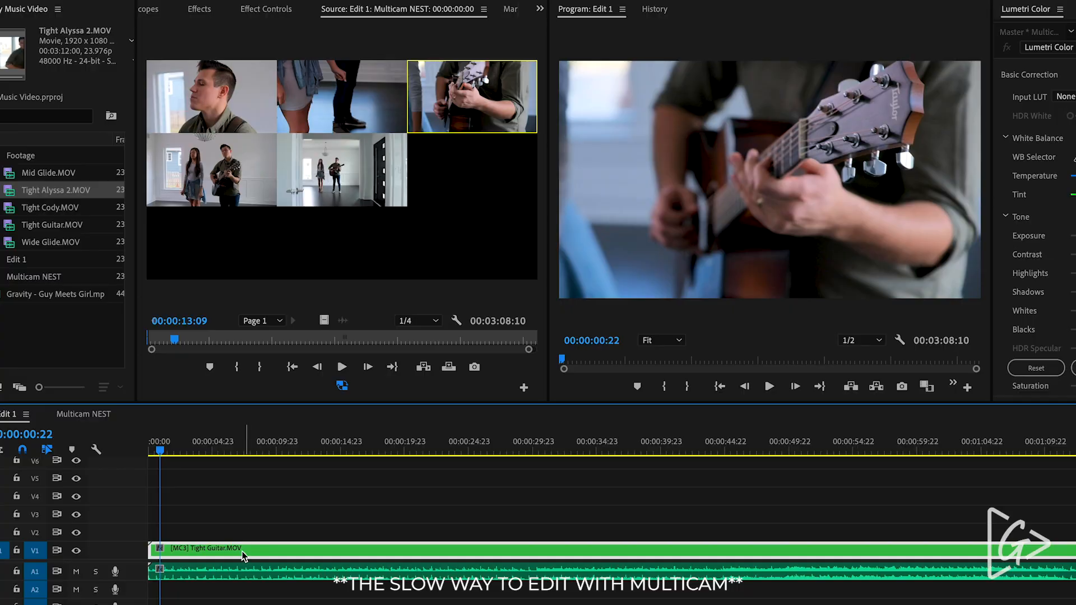
{"action": "double_click", "coordinate": [242, 553]}
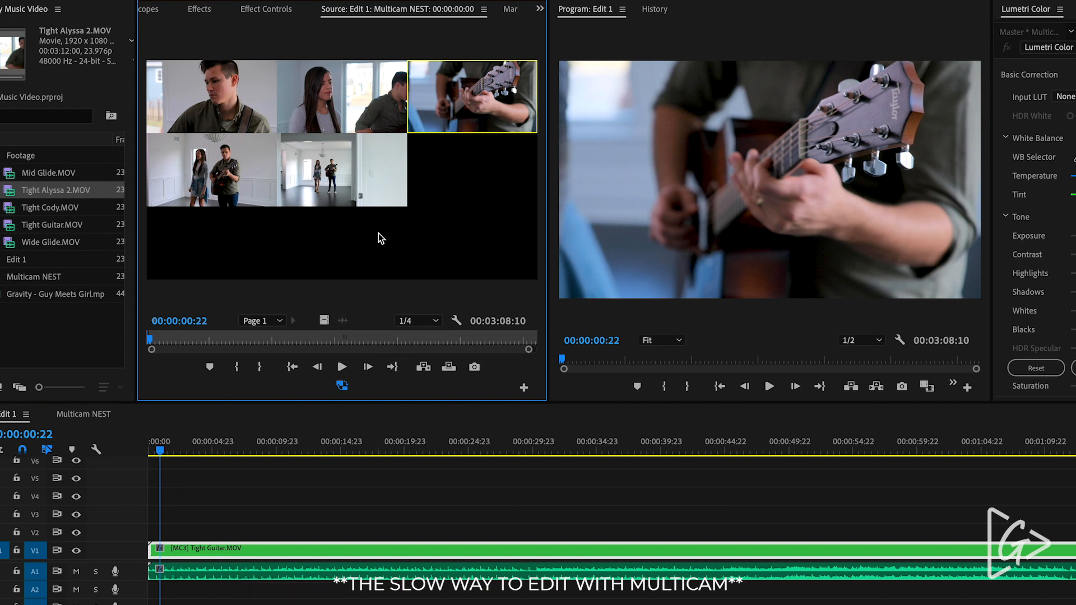
{"action": "left_click", "coordinate": [349, 158]}
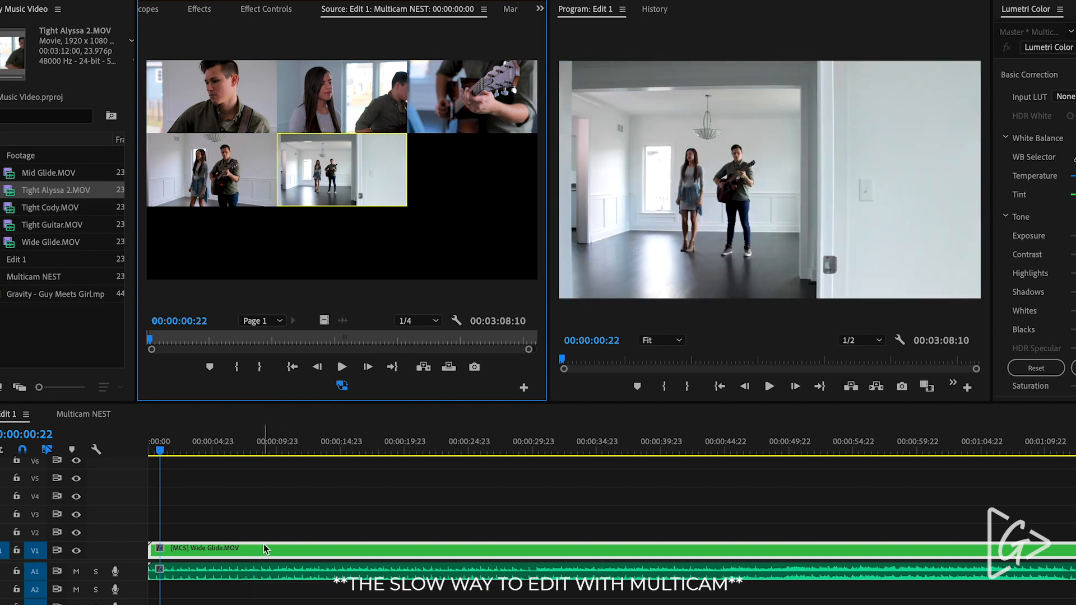
Step: Try camera angles 1 to 5 in turn on the multicam clip in Edit 1
{"action": "key", "text": "1"}
{"action": "key", "text": "2"}
{"action": "key", "text": "3"}
{"action": "key", "text": "4"}
{"action": "key", "text": "5"}
Step: Cut the Wide Glide multicam clip at 00:00:03:18 and switch the part after the cut to the Tight Guitar angle
{"action": "left_click", "coordinate": [209, 554]}
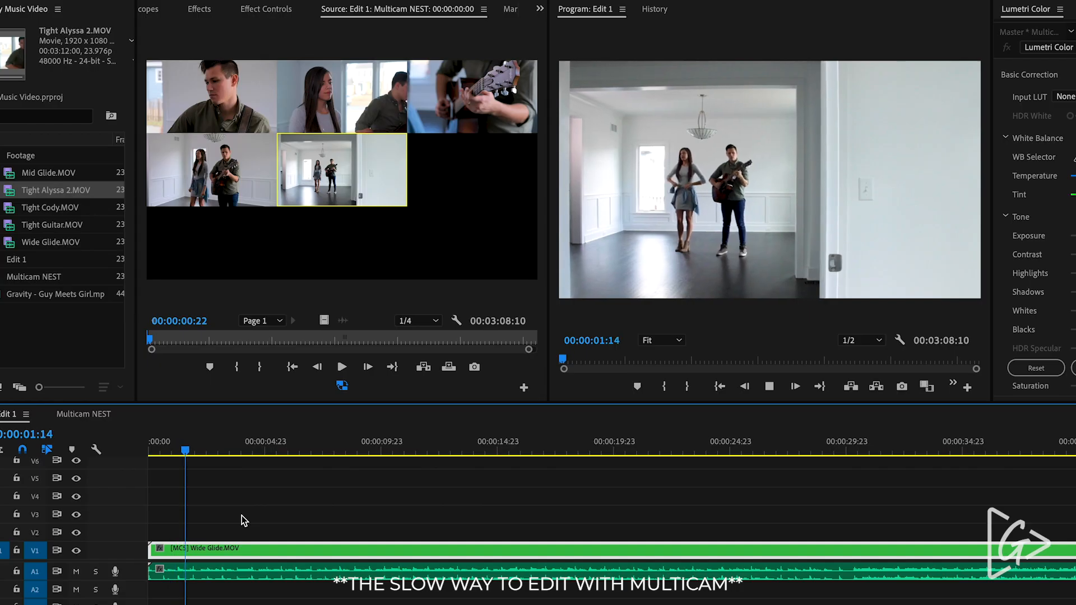
{"action": "key", "text": "space"}
{"action": "key", "text": "c"}
{"action": "left_click", "coordinate": [236, 550]}
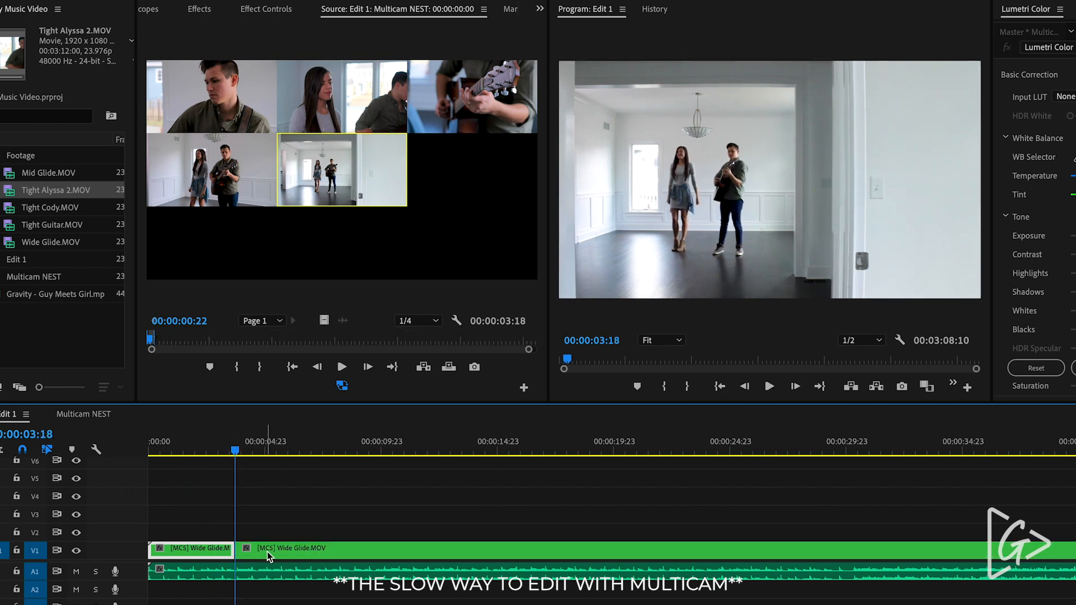
{"action": "left_click", "coordinate": [438, 311]}
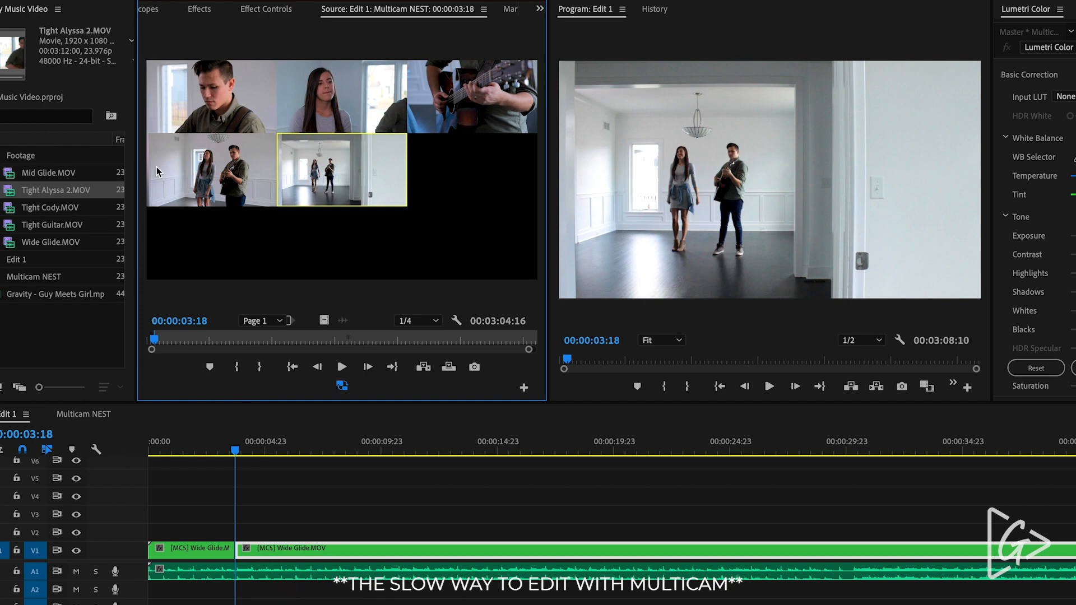
{"action": "left_click", "coordinate": [448, 100]}
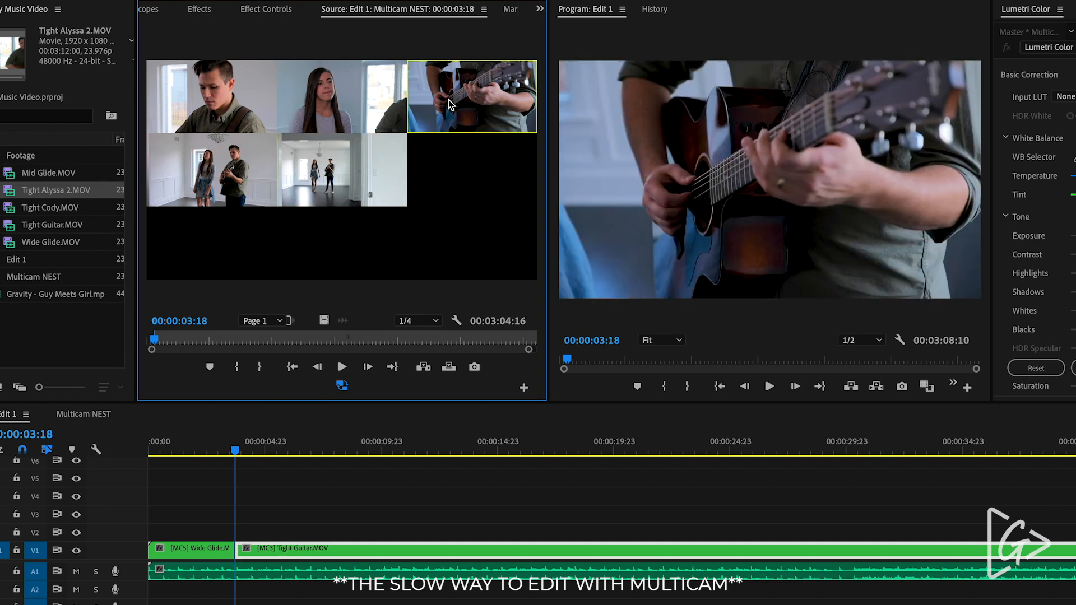
Step: Play Edit 1 across the cut from Wide Glide to Tight Guitar, stopping at 00:00:05:19
{"action": "left_click", "coordinate": [220, 450]}
{"action": "key", "text": "space"}
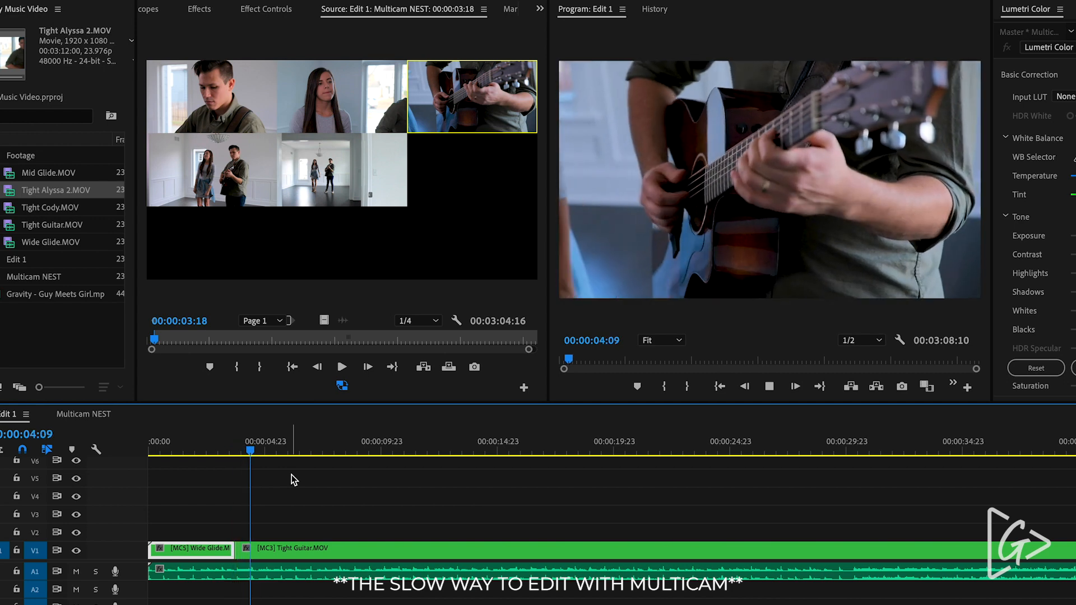
{"action": "key", "text": "space"}
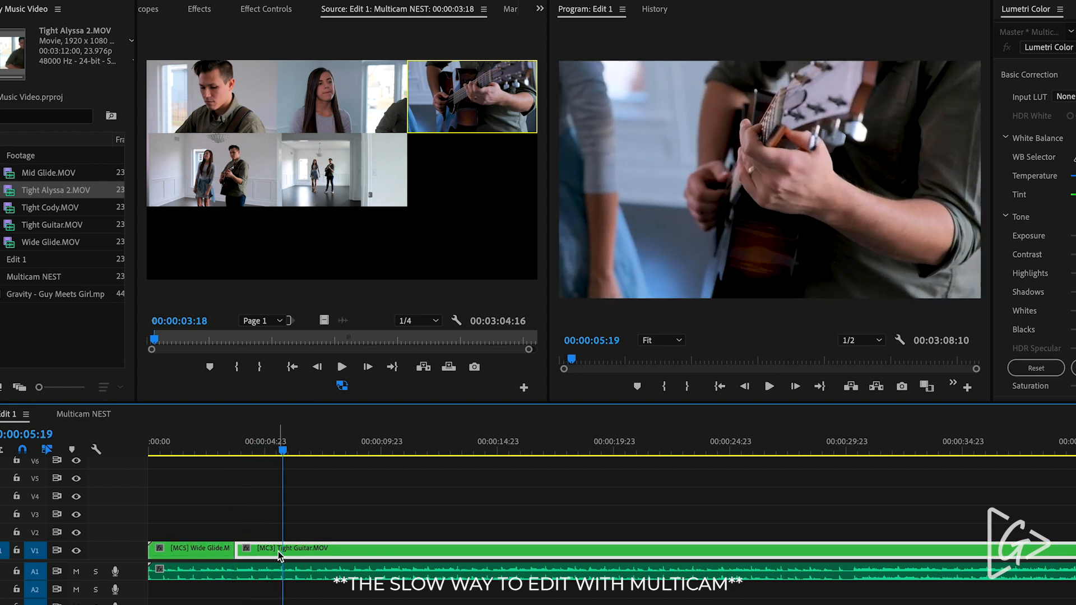
Step: Locate the Tight Guitar track in the Multicam NEST sequence, and back in Edit 1 increase track V1's height to show clip thumbnails
{"action": "left_click", "coordinate": [87, 415]}
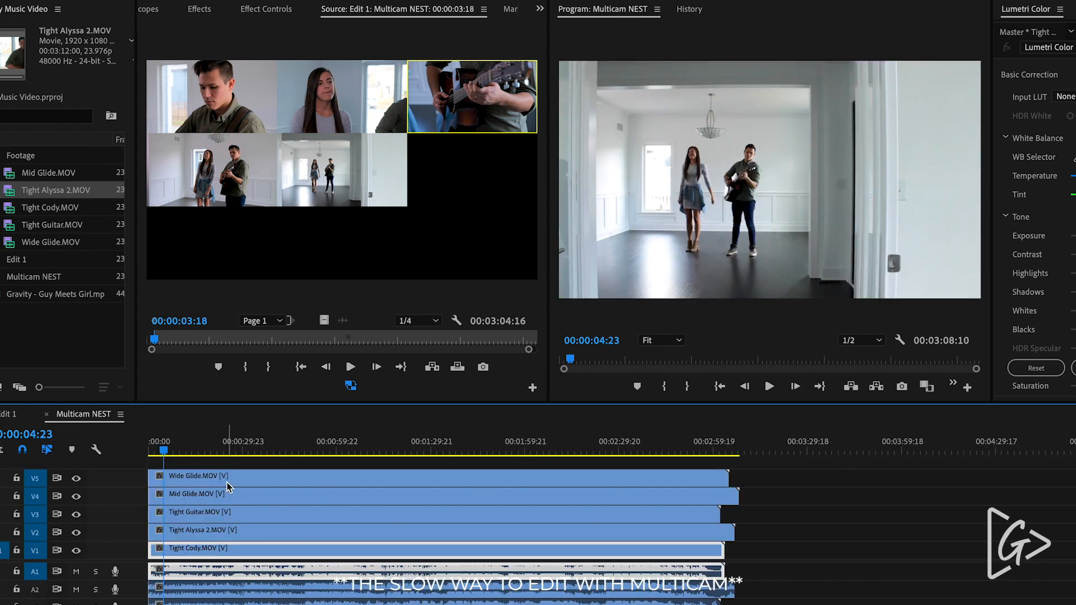
{"action": "left_click", "coordinate": [429, 522]}
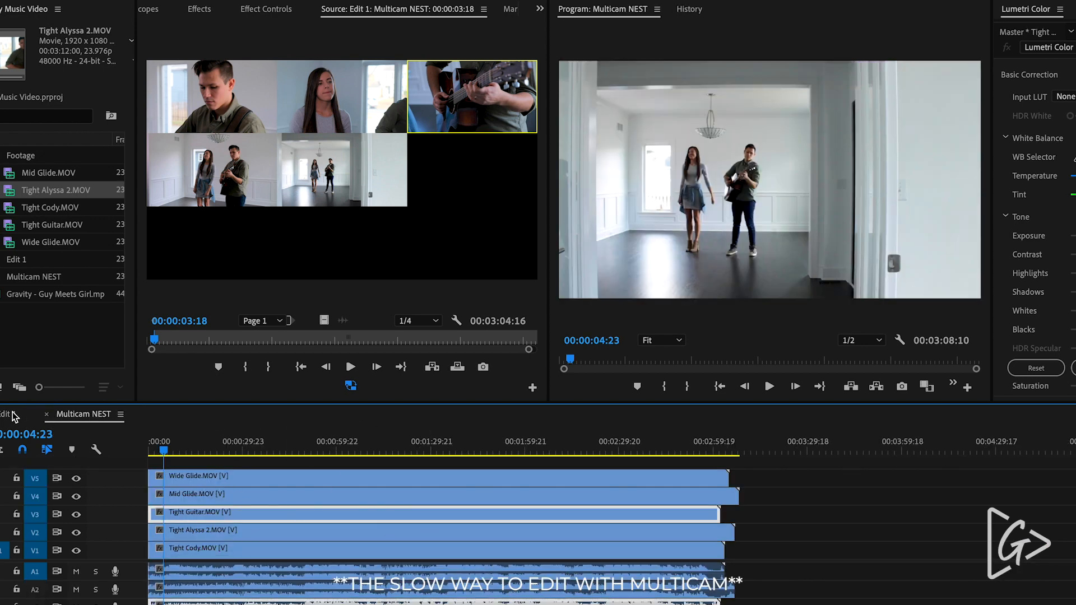
{"action": "left_click", "coordinate": [11, 415]}
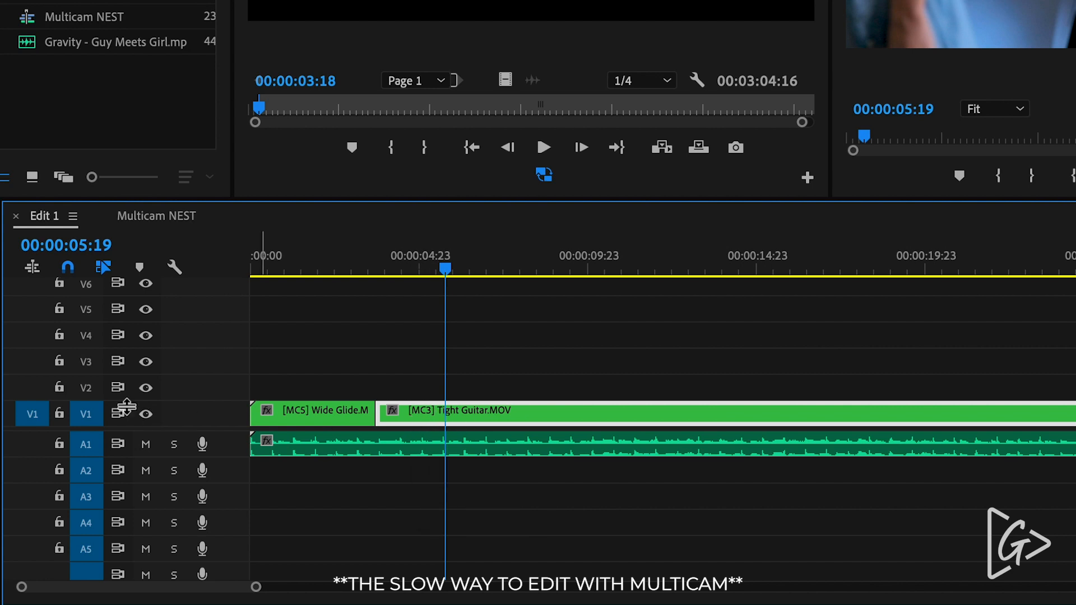
{"action": "left_click_drag", "start_coordinate": [89, 404], "coordinate": [89, 354]}
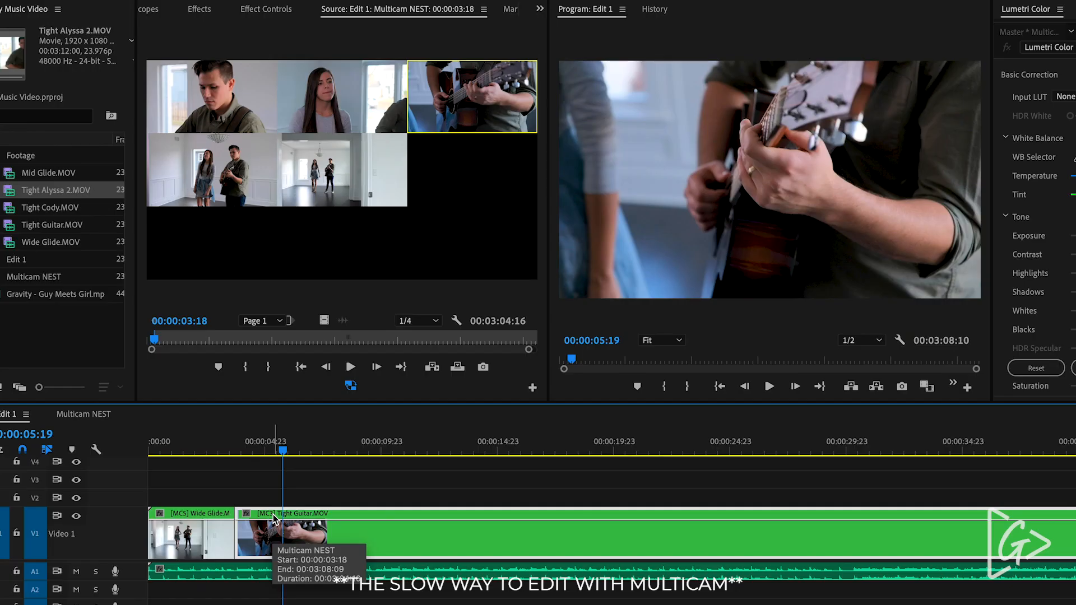
Step: Cut the Tight Guitar clip at 00:00:07:18 and switch the part after the cut to the Tight Cody angle
{"action": "key", "text": "space"}
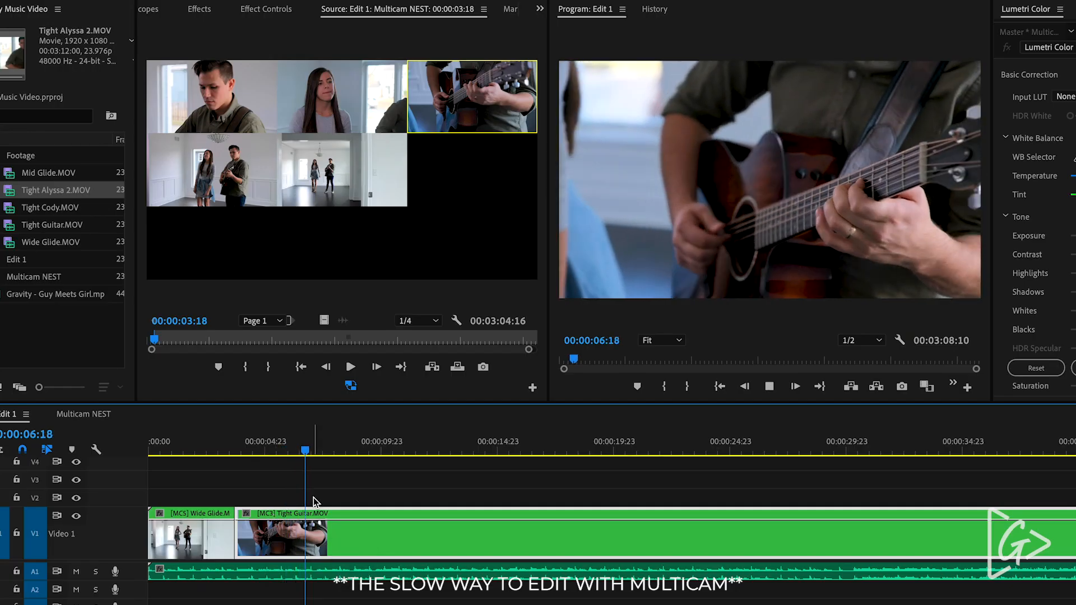
{"action": "left_click", "coordinate": [329, 544]}
{"action": "left_click", "coordinate": [189, 173]}
{"action": "left_click", "coordinate": [233, 100]}
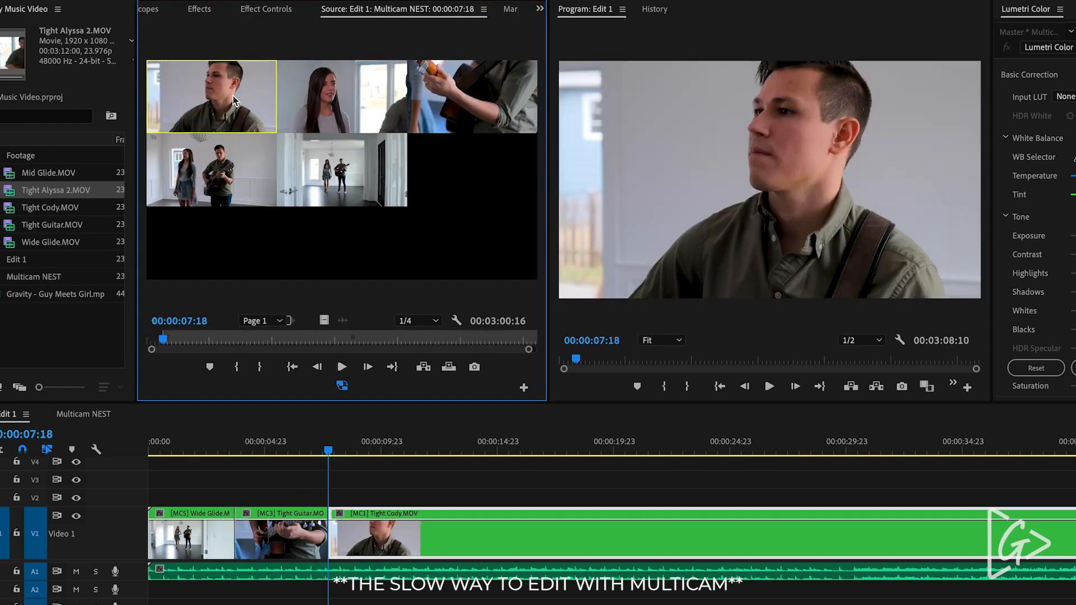
Step: Cut the Tight Cody clip at 00:00:10:01 and switch the part after the cut to the Mid Glide angle
{"action": "left_click", "coordinate": [315, 445]}
{"action": "key", "text": "space"}
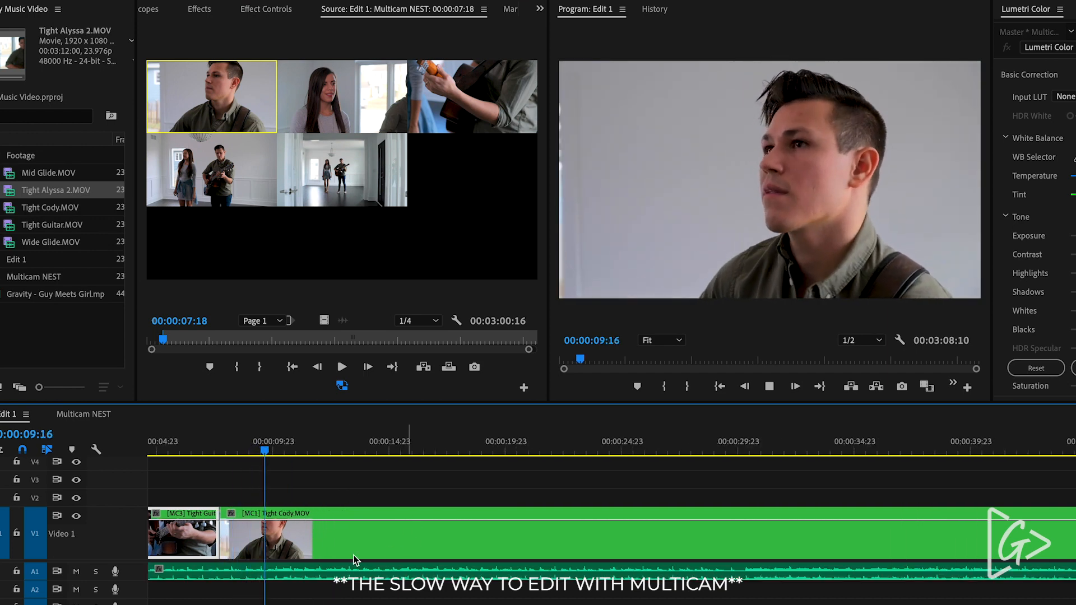
{"action": "key", "text": "space"}
{"action": "key", "text": "c"}
{"action": "left_click", "coordinate": [274, 542]}
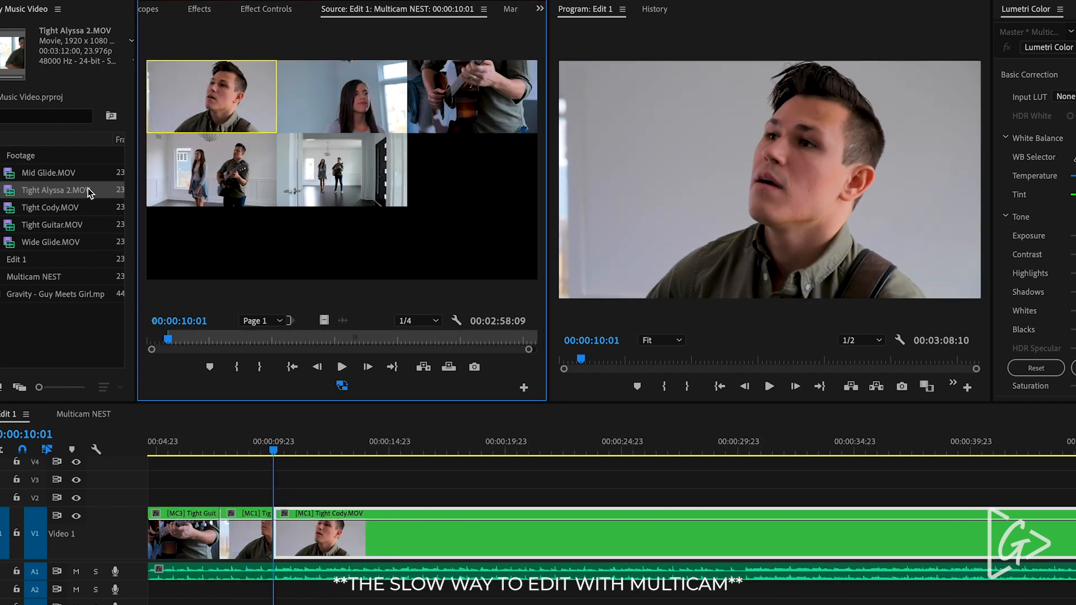
{"action": "left_click", "coordinate": [190, 171]}
Step: Play the Mid Glide section to 00:00:12:14 and review the sequence of cut angles from the start of Edit 1
{"action": "left_click", "coordinate": [328, 480]}
{"action": "key", "text": "space"}
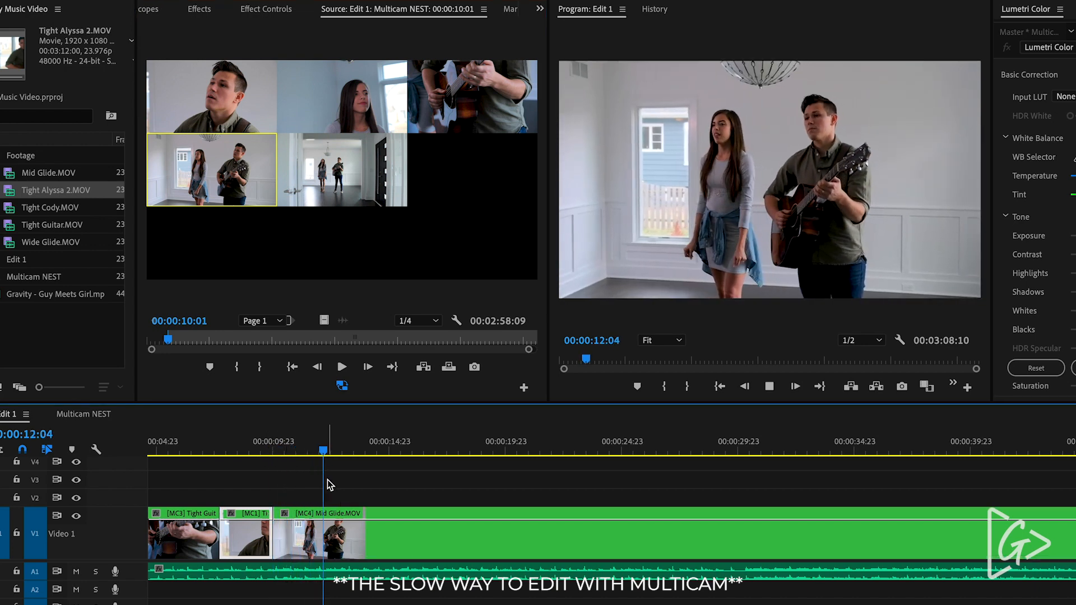
{"action": "key", "text": "space"}
{"action": "scroll", "coordinate": [424, 497], "scroll_direction": "left", "scroll_amount": 3}
{"action": "left_click", "coordinate": [203, 540]}
{"action": "left_click", "coordinate": [437, 545]}
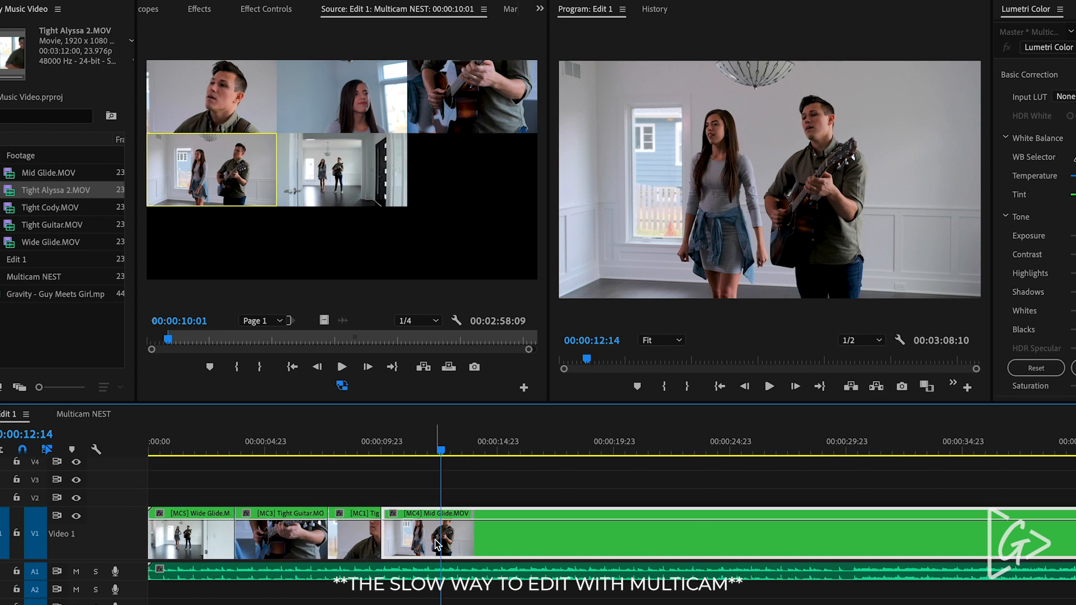
Step: Roll the cut between Tight Cody and Mid Glide earlier to 00:00:09:11 and play across it
{"action": "scroll", "coordinate": [437, 545], "scroll_direction": "up", "scroll_amount": 3}
{"action": "scroll", "coordinate": [437, 545], "scroll_direction": "left", "scroll_amount": 3}
{"action": "left_click", "coordinate": [426, 447]}
{"action": "key", "text": "space"}
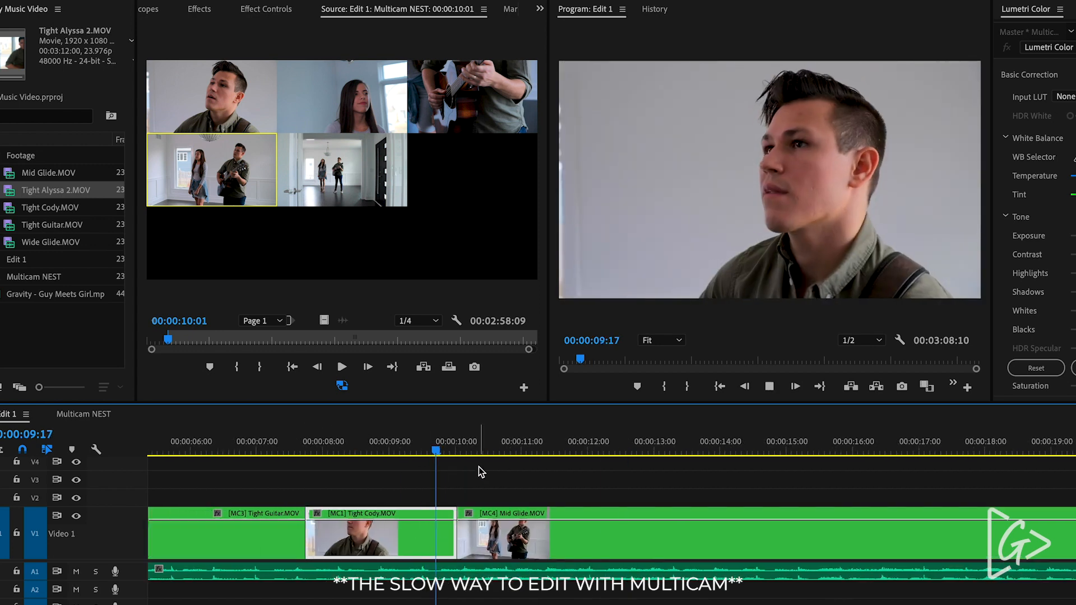
{"action": "key", "text": "space"}
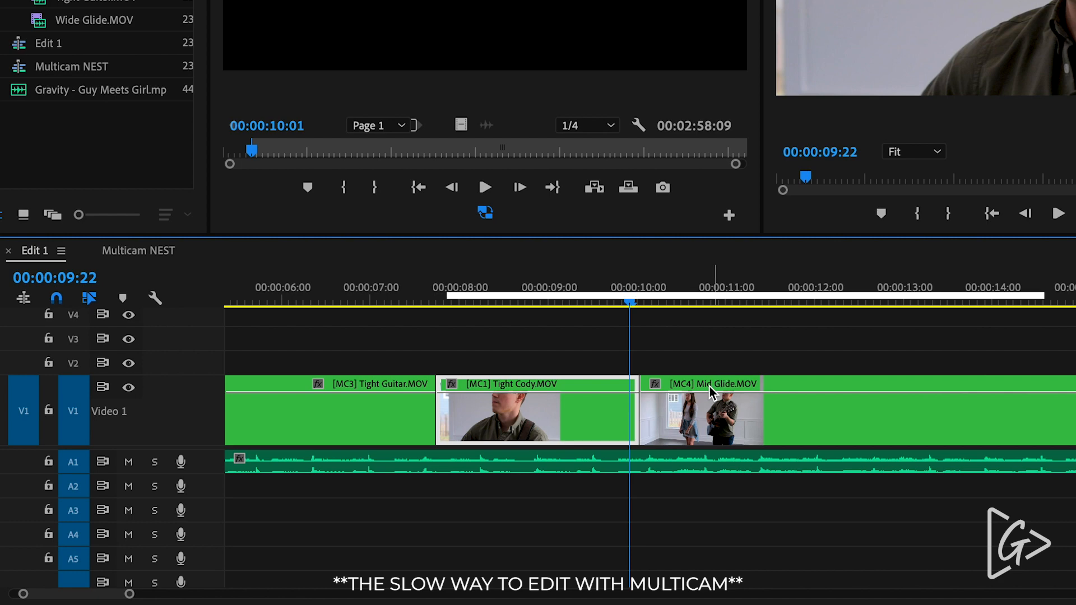
{"action": "left_click_drag", "start_coordinate": [639, 426], "coordinate": [577, 415]}
{"action": "key", "text": "space"}
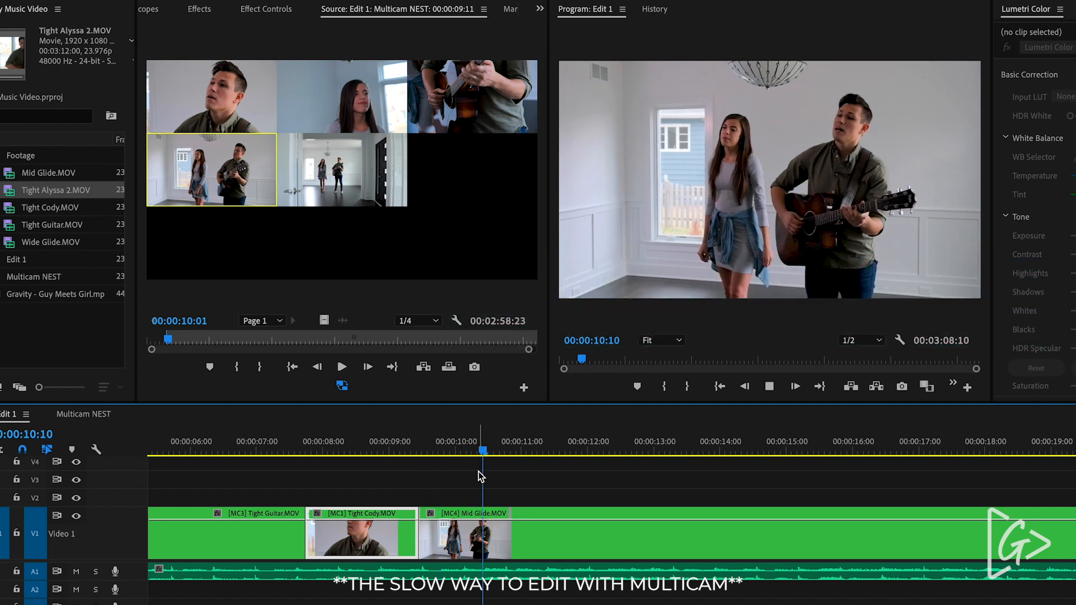
Step: Roll the cut between Tight Cody and Mid Glide to 00:00:11:03 and play Edit 1 to 00:00:12:12
{"action": "left_click", "coordinate": [424, 538]}
{"action": "left_click_drag", "start_coordinate": [419, 546], "coordinate": [529, 547]}
{"action": "key", "text": "space"}
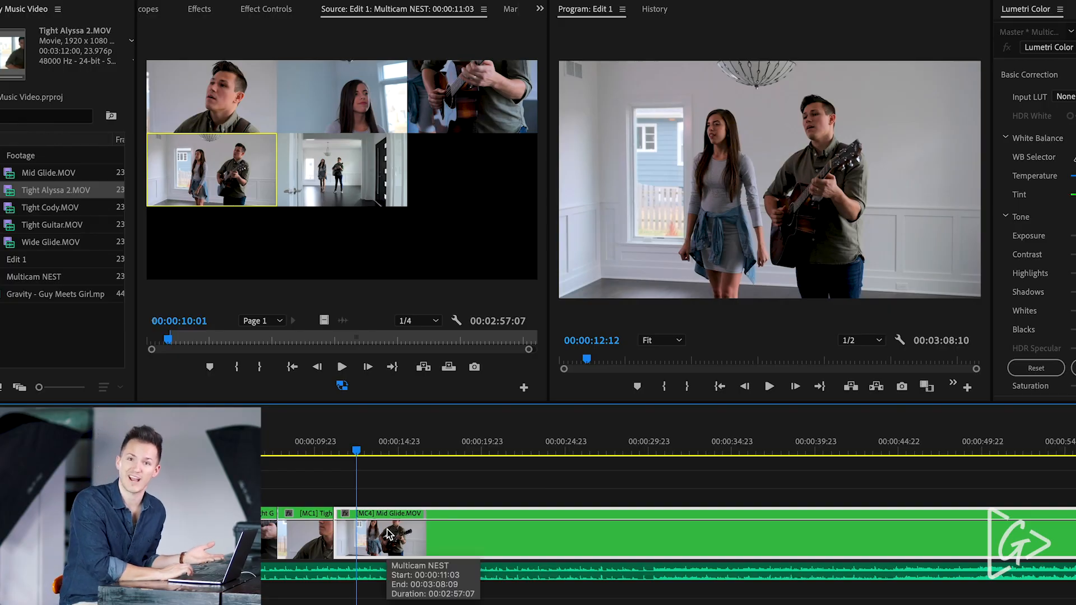
Step: Create a 1920 x 1080, 23.976 fps adjustment layer and place it on track V3, extended over the whole edit
{"action": "key", "text": "backslash"}
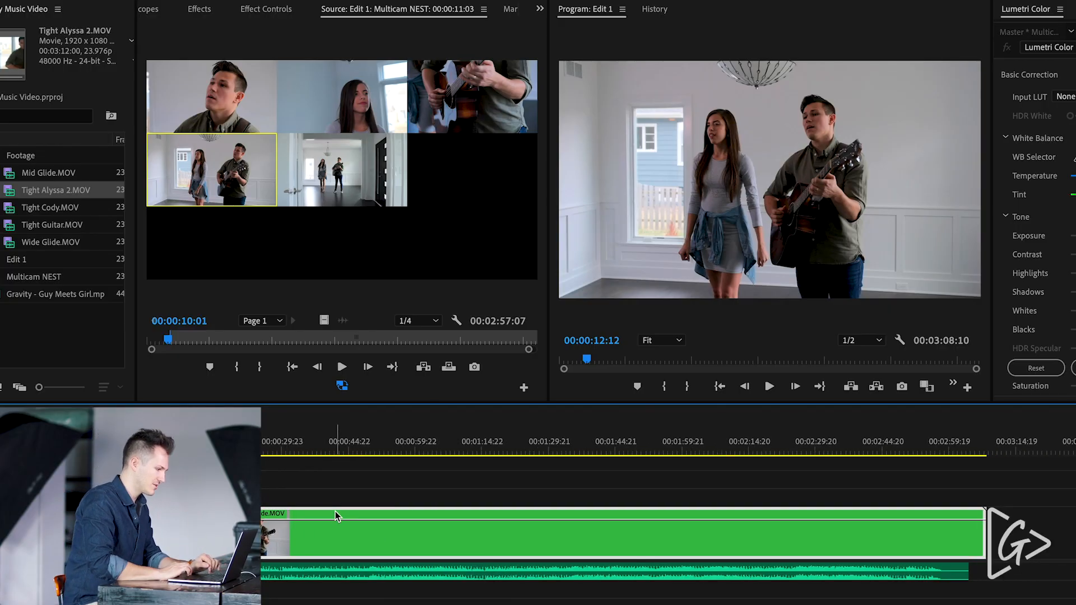
{"action": "left_click", "coordinate": [105, 5]}
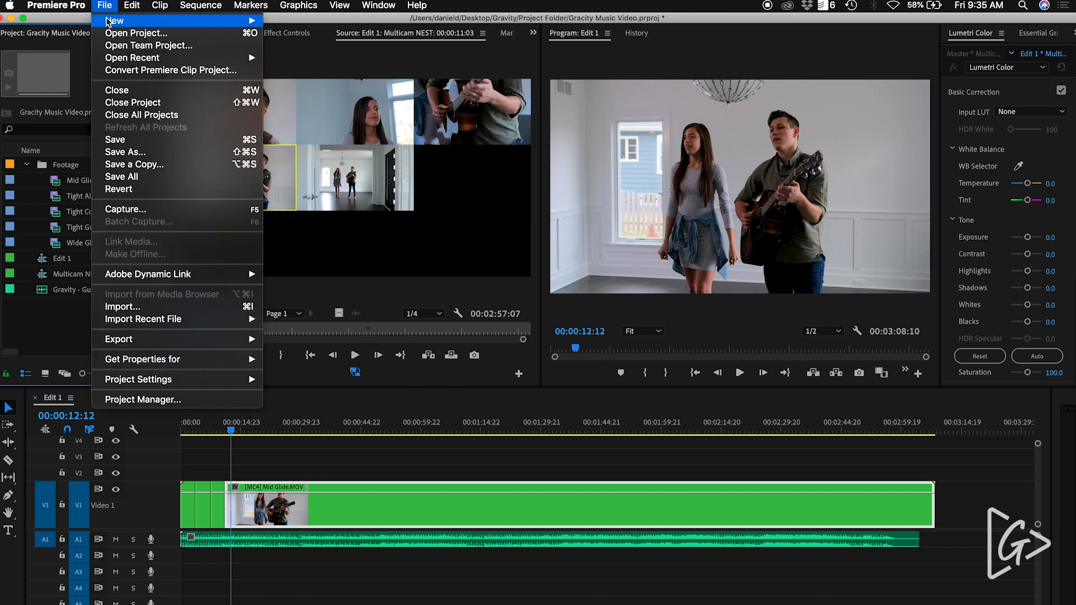
{"action": "mouse_move", "coordinate": [114, 20]}
{"action": "left_click", "coordinate": [310, 136]}
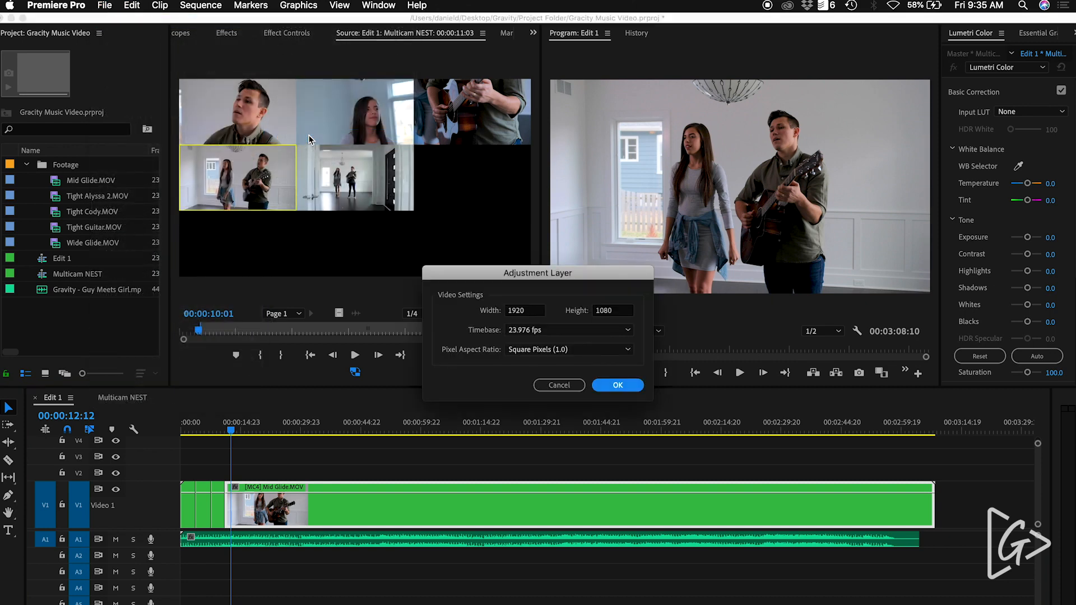
{"action": "key", "text": "Return"}
{"action": "left_click_drag", "start_coordinate": [41, 167], "coordinate": [214, 459]}
{"action": "left_click_drag", "start_coordinate": [626, 462], "coordinate": [935, 463]}
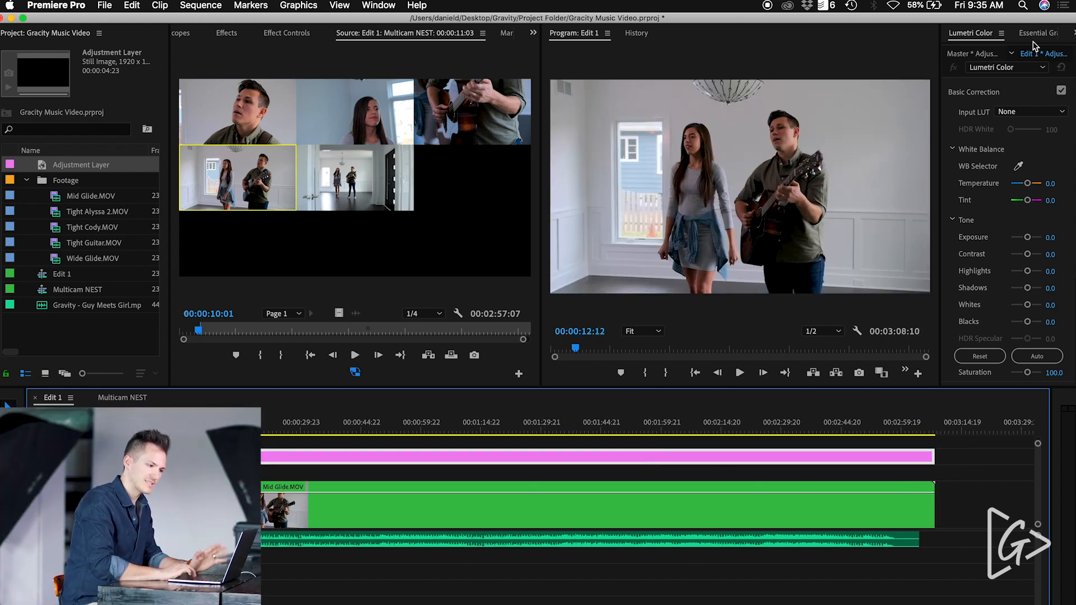
Step: Apply the Heulandite - Log creative look to the adjustment layer at an intensity of 30
{"action": "left_click", "coordinate": [989, 94]}
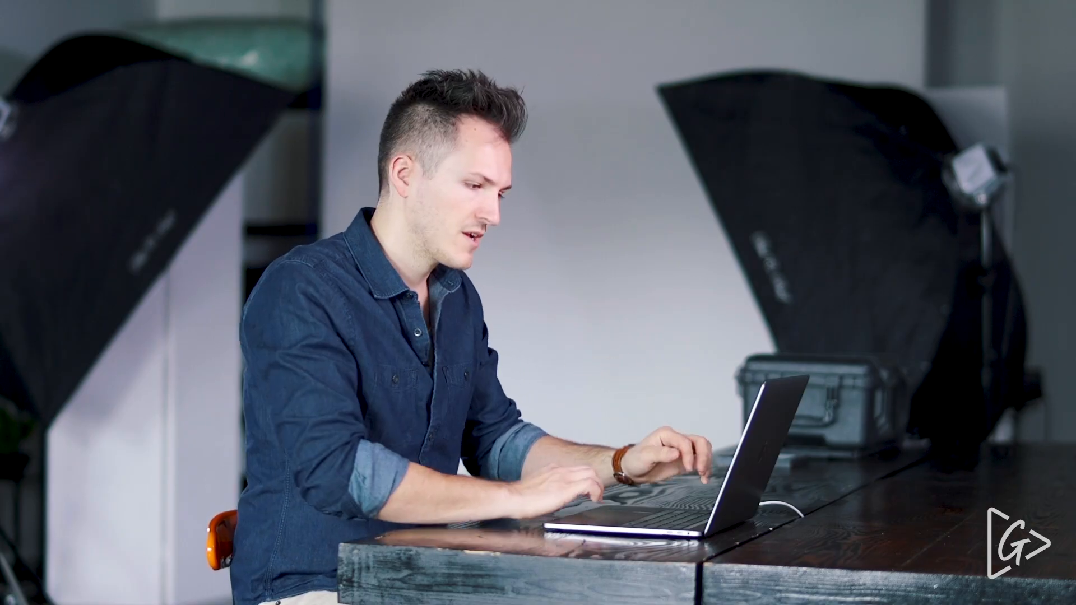
{"action": "left_click", "coordinate": [948, 164]}
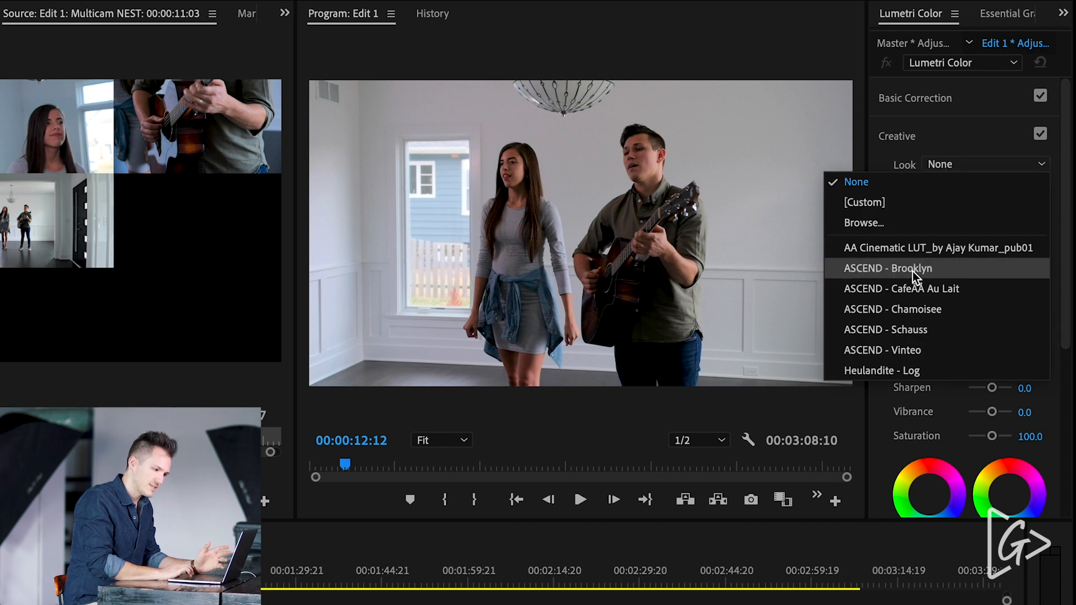
{"action": "left_click", "coordinate": [897, 371]}
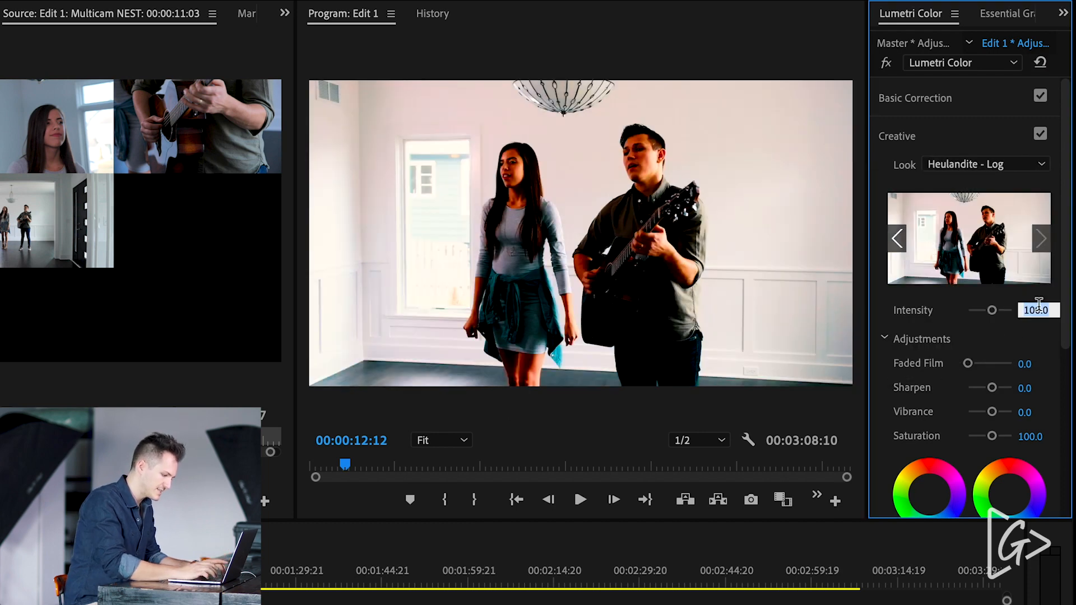
{"action": "type", "text": "30"}
{"action": "key", "text": "Return"}
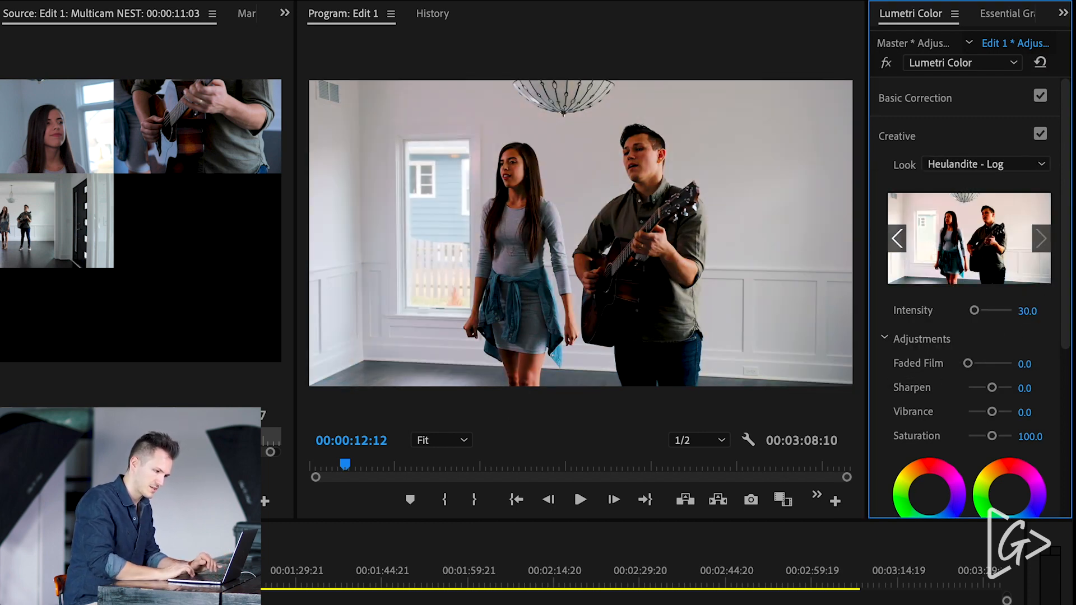
Step: Set Highlights and Shadows to 10 in the adjustment layer's Basic Correction
{"action": "left_click", "coordinate": [925, 138]}
{"action": "left_click", "coordinate": [932, 100]}
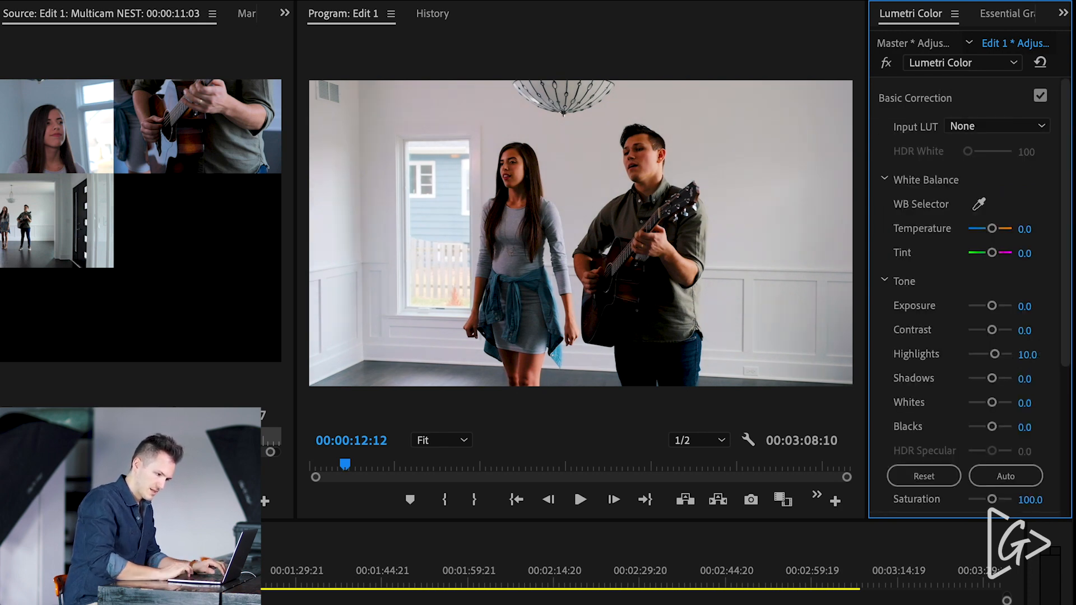
{"action": "type", "text": "10"}
{"action": "key", "text": "Return"}
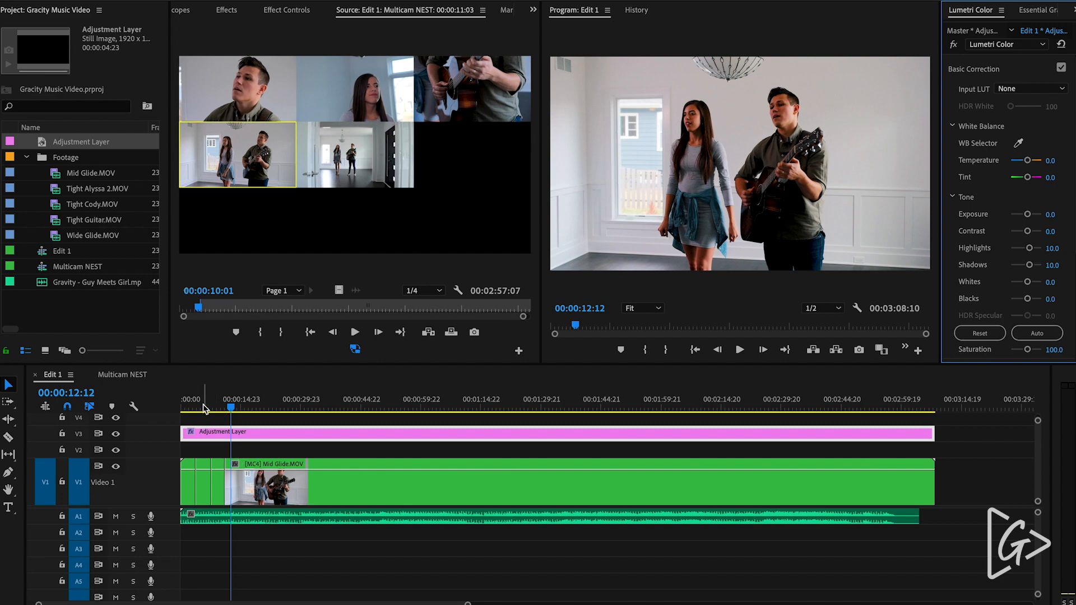
Step: Play the graded edit from the beginning to 00:00:05:19 to review the color look across the different angles
{"action": "left_click_drag", "start_coordinate": [204, 406], "coordinate": [179, 406]}
{"action": "key", "text": "equal"}
{"action": "key", "text": "equal"}
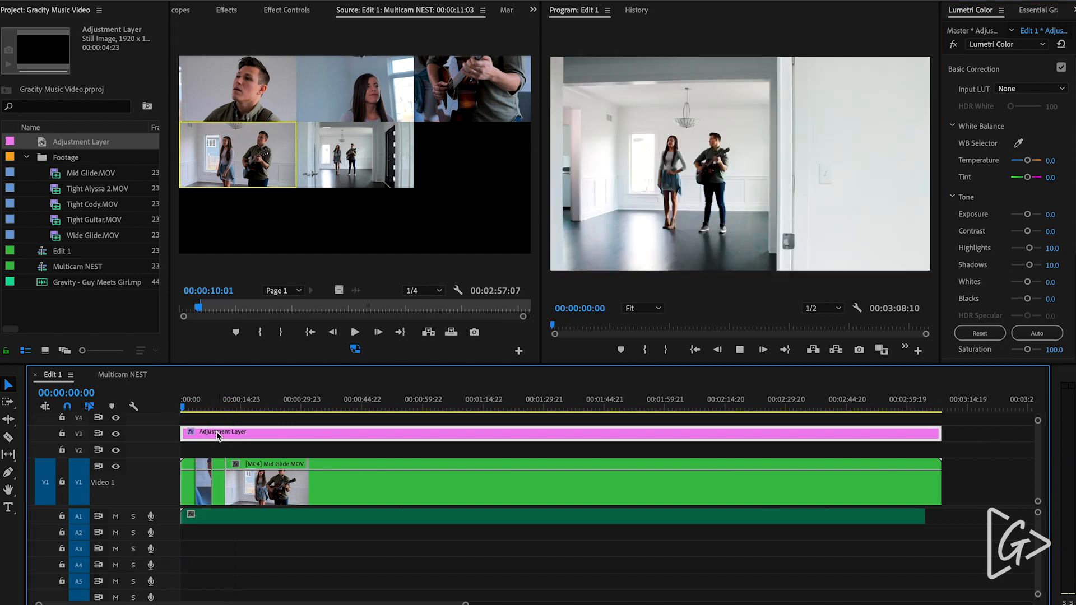
{"action": "key", "text": "space"}
{"action": "left_click", "coordinate": [252, 453]}
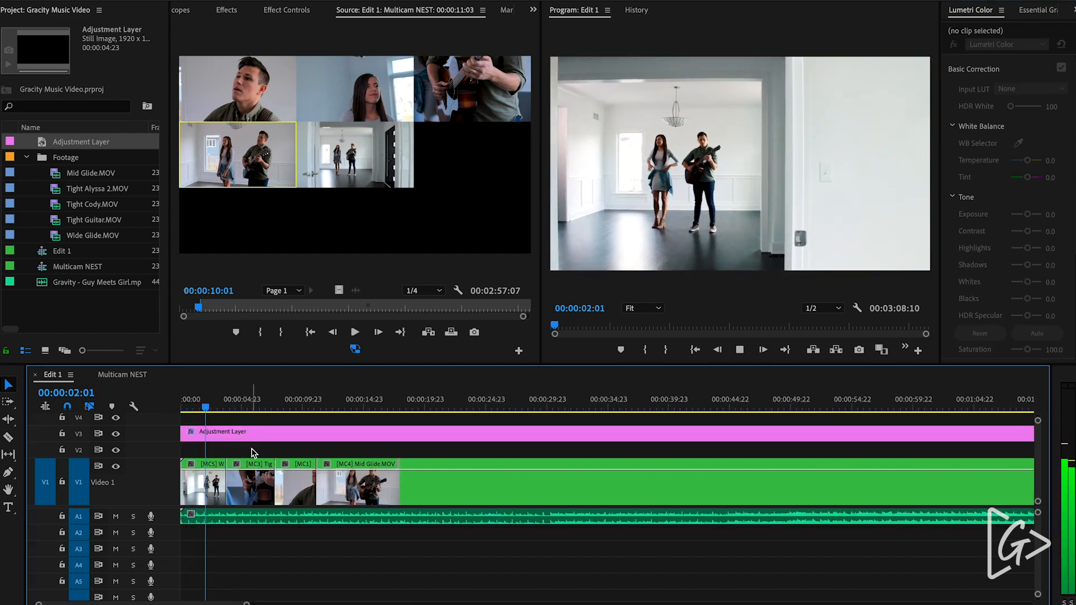
{"action": "left_click", "coordinate": [312, 439]}
{"action": "key", "text": "minus"}
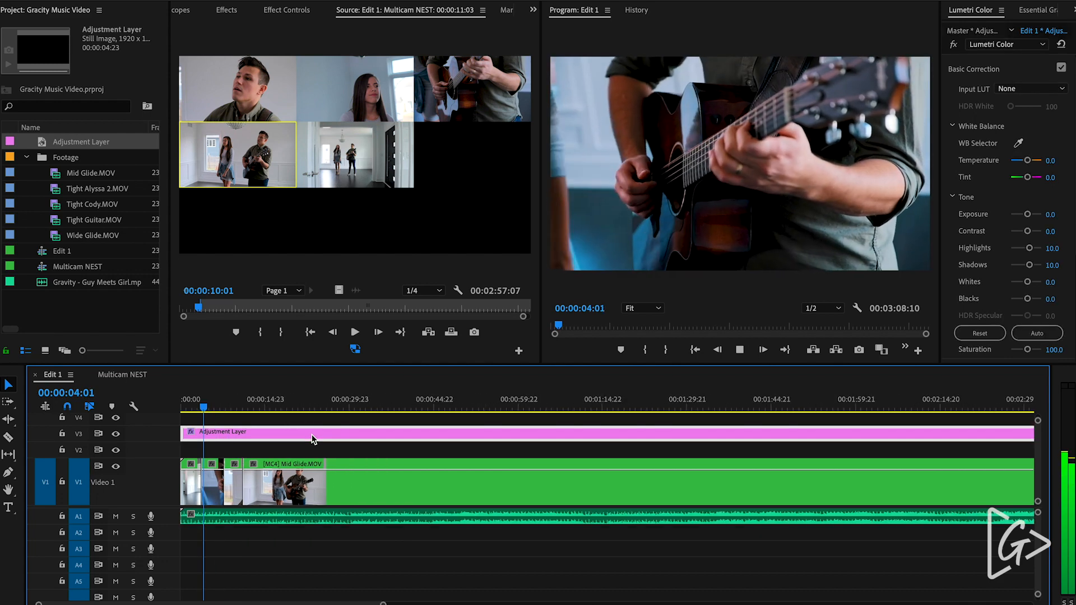
{"action": "key", "text": "space"}
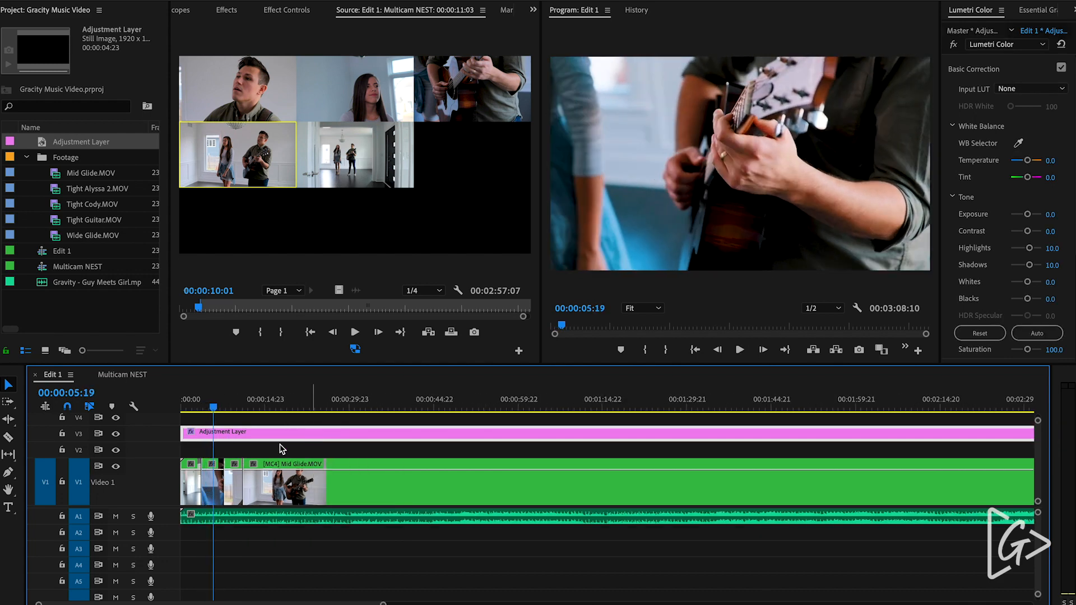
Step: Hide and show track V3 to compare the image without and with the grade, and resume playback
{"action": "left_click", "coordinate": [115, 436]}
{"action": "left_click", "coordinate": [115, 436]}
{"action": "key", "text": "space"}
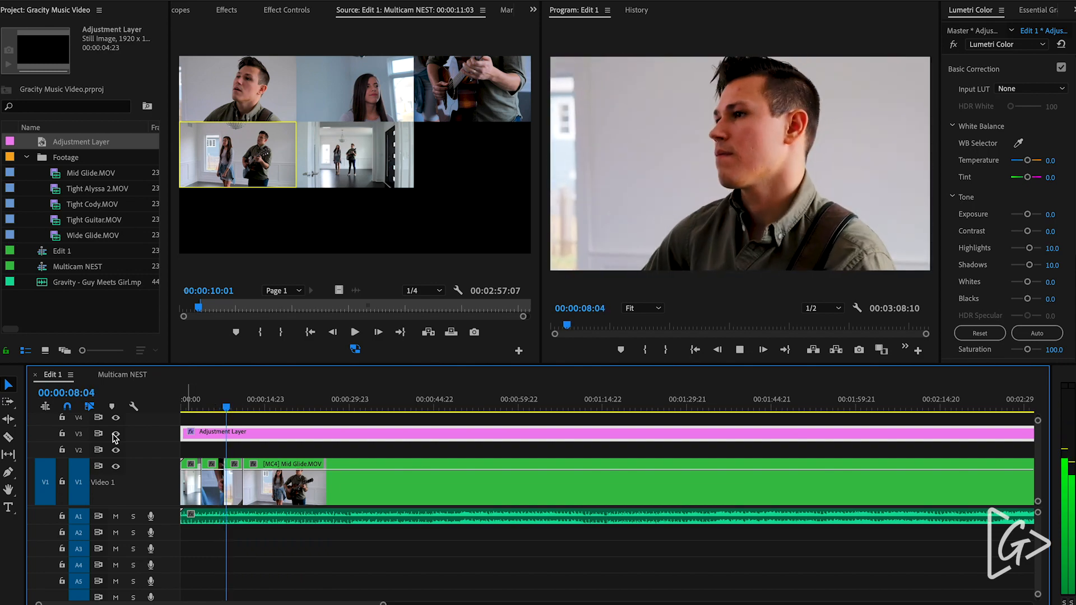
Step: Compare the paused image without and with the grade, and lock track V3 holding the adjustment layer
{"action": "key", "text": "space"}
{"action": "left_click", "coordinate": [115, 436]}
{"action": "left_click", "coordinate": [115, 436]}
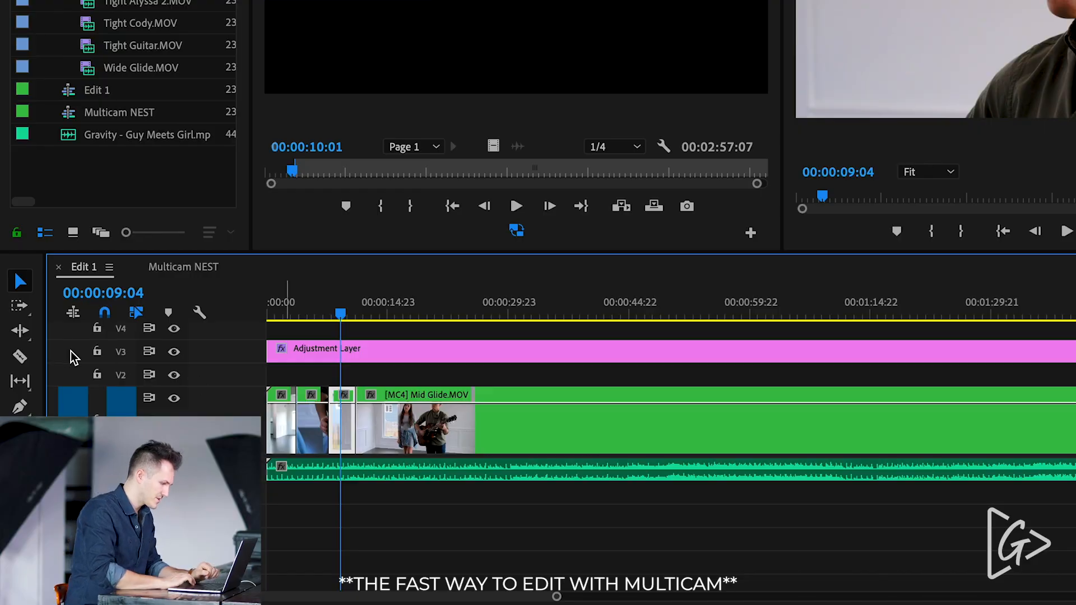
{"action": "left_click", "coordinate": [97, 351]}
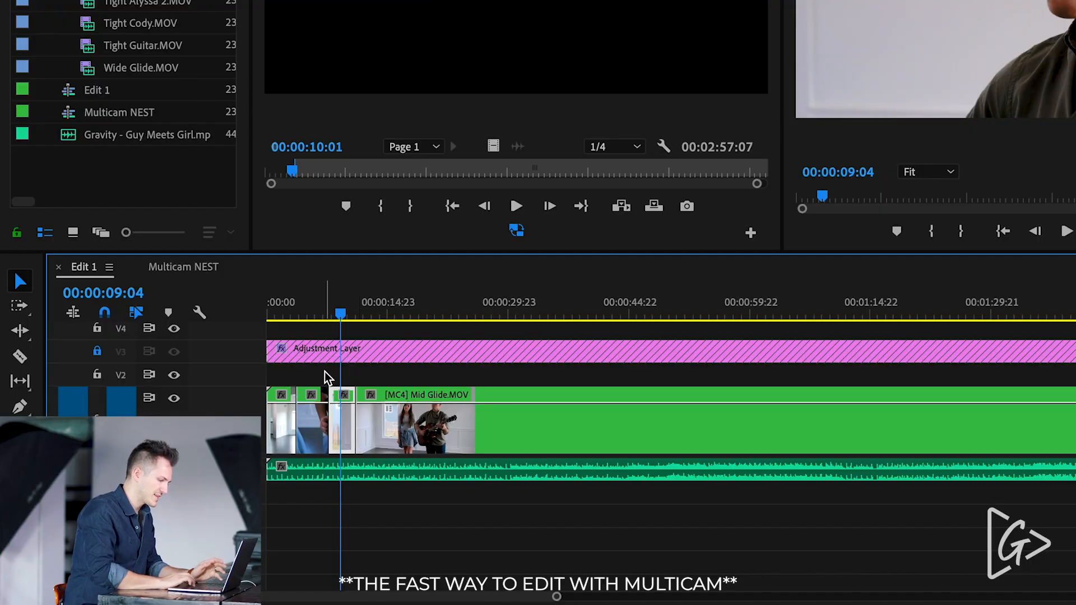
Step: Remove the camera cuts on Video 1, leaving one continuous [MC4] Mid Glide.MOV clip from the start of the sequence
{"action": "key", "text": "equal"}
{"action": "key", "text": "equal"}
{"action": "key", "text": "equal"}
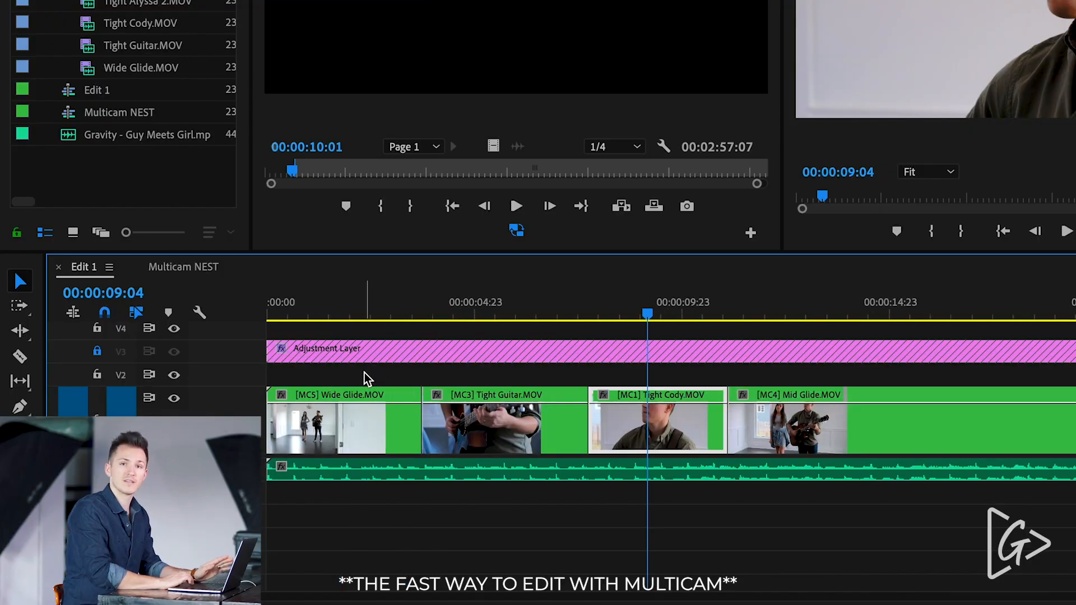
{"action": "left_click_drag", "start_coordinate": [368, 380], "coordinate": [633, 448]}
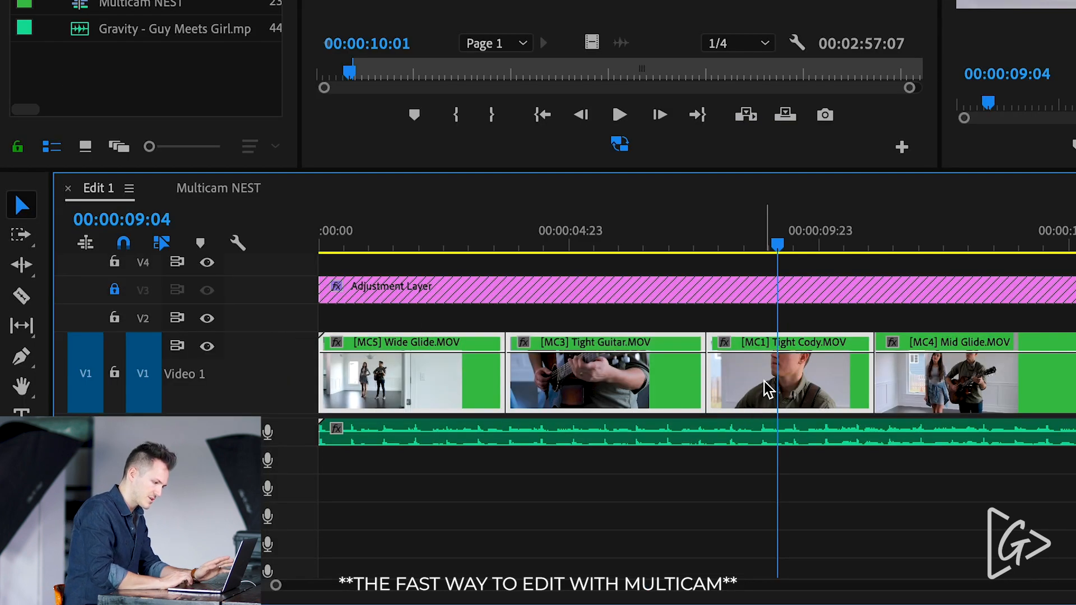
{"action": "right_click", "coordinate": [638, 433]}
{"action": "key", "text": "Escape"}
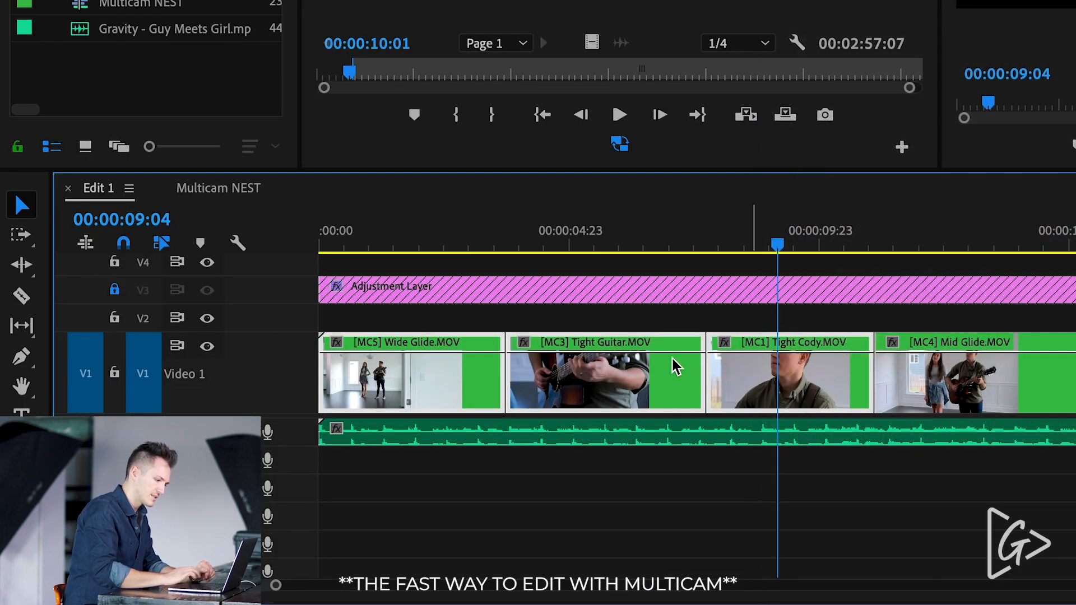
{"action": "key", "text": "Delete"}
{"action": "left_click", "coordinate": [866, 381]}
{"action": "key", "text": "Delete"}
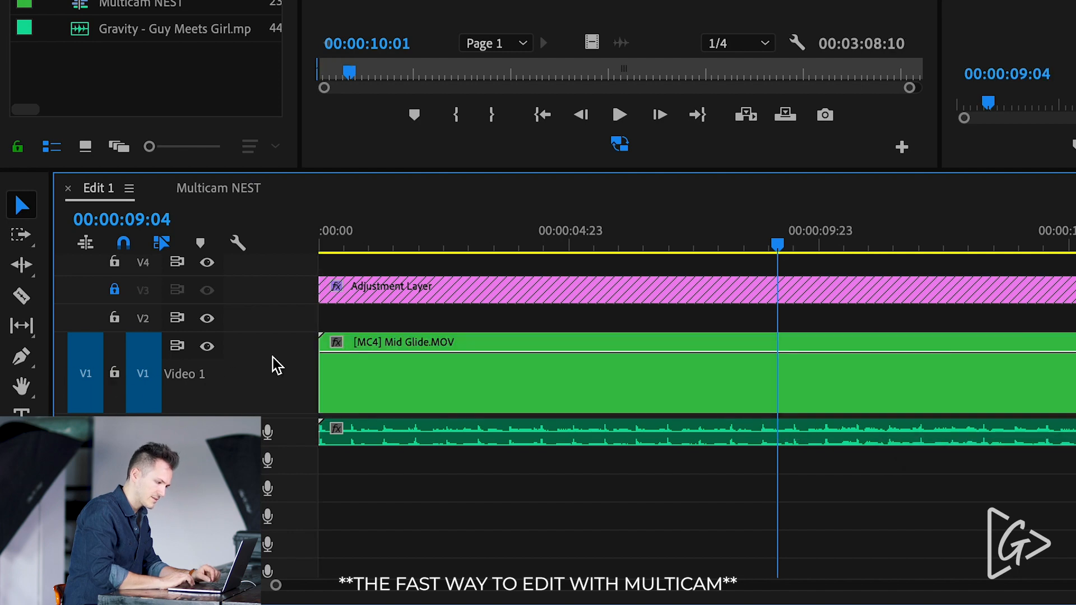
Step: Play the uncut sequence from the beginning to 00:00:02:03
{"action": "key", "text": "Home"}
{"action": "key", "text": "minus"}
{"action": "key", "text": "space"}
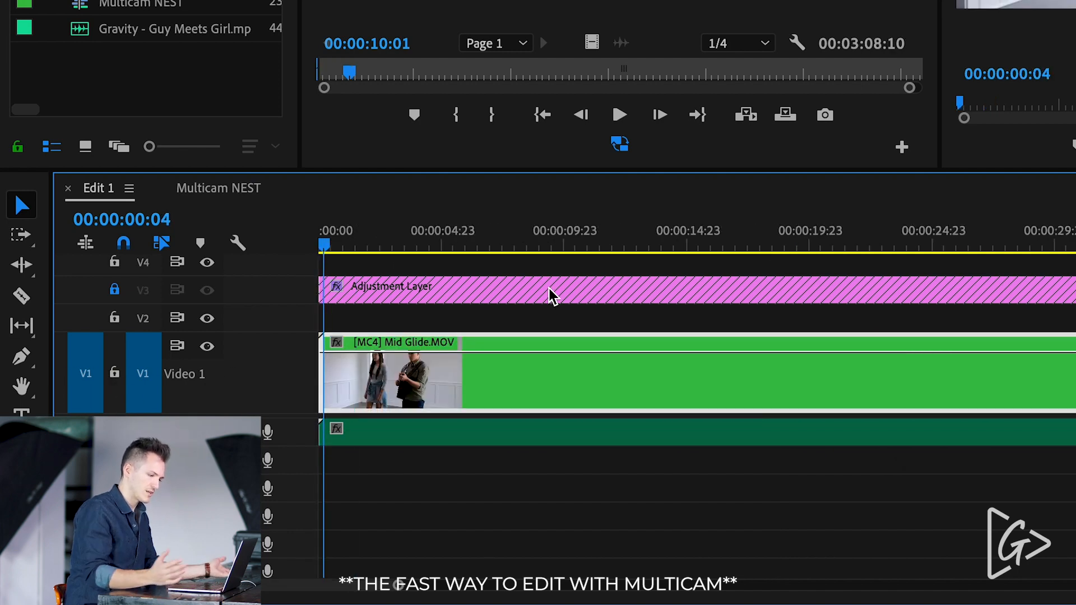
{"action": "key", "text": "space"}
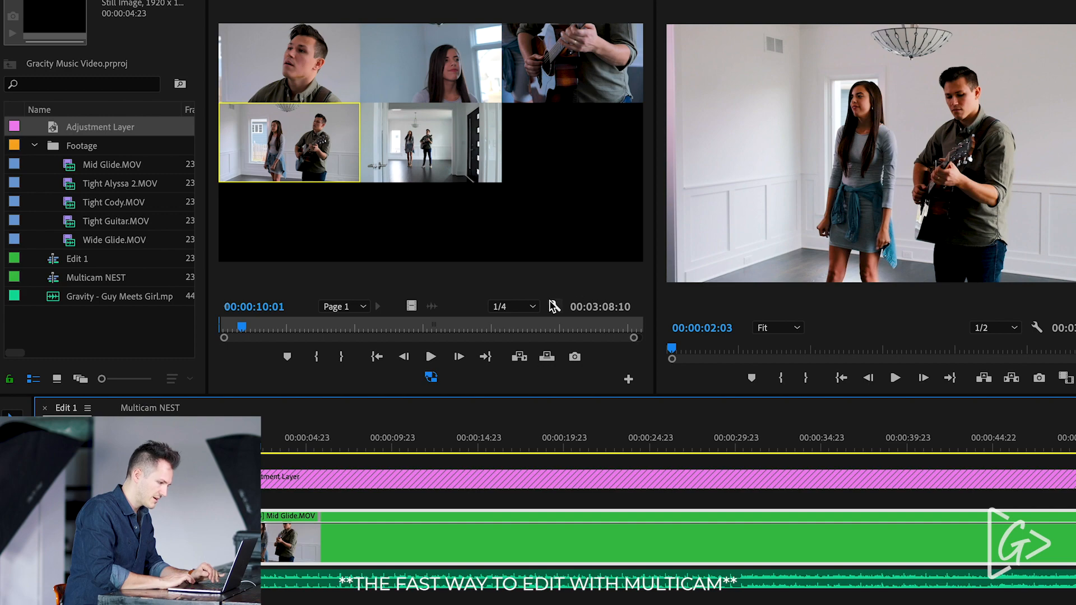
Step: Show the Source Monitor as Composite Video and open Mid Glide.MOV from the Footage bin in it
{"action": "left_click", "coordinate": [552, 307]}
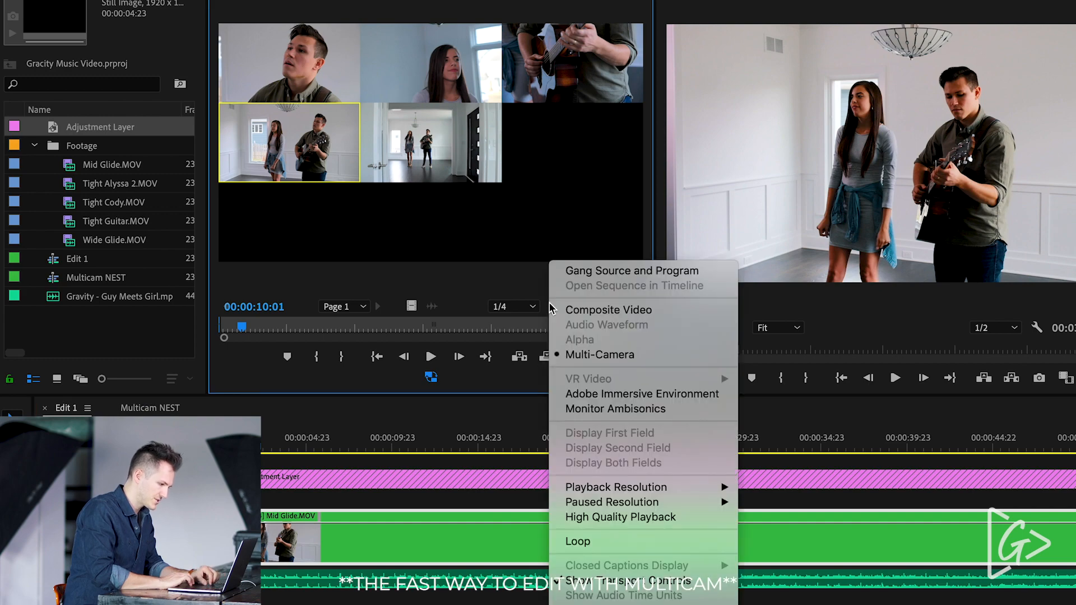
{"action": "left_click", "coordinate": [586, 311]}
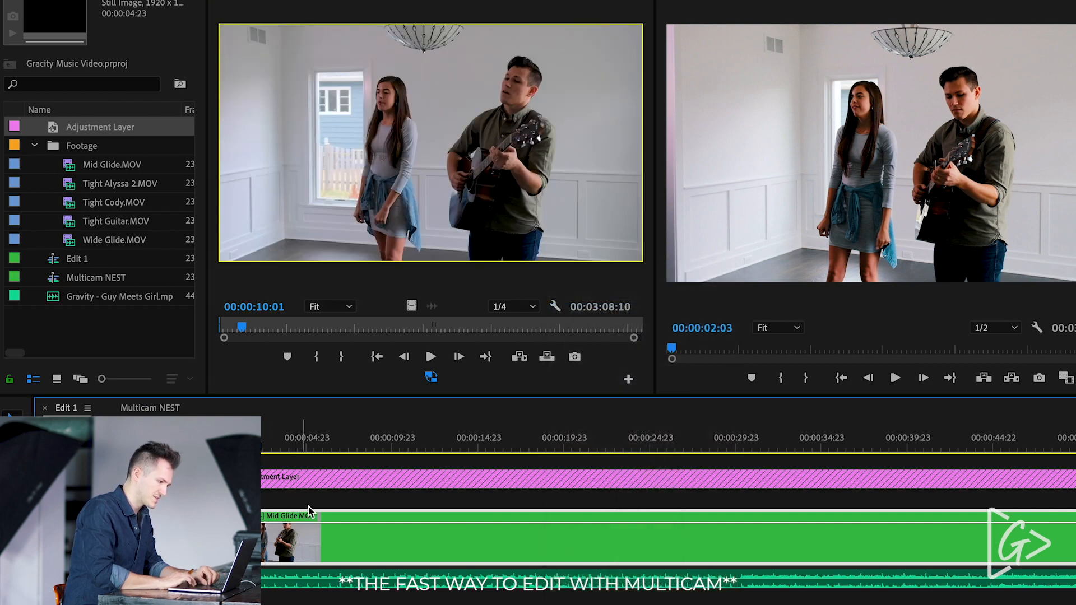
{"action": "left_click_drag", "start_coordinate": [69, 168], "coordinate": [291, 109]}
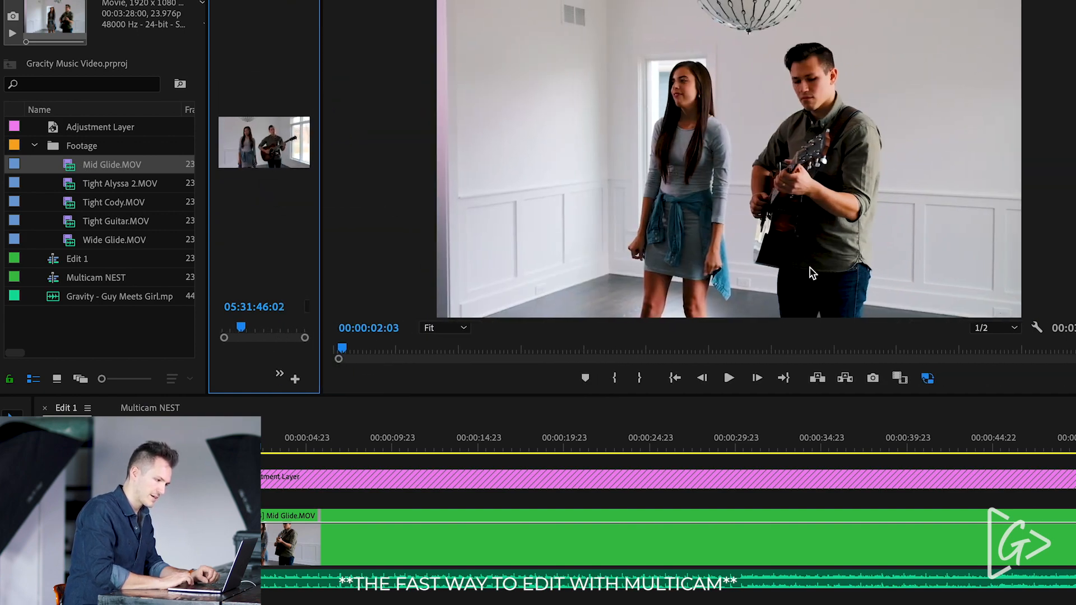
Step: Select the multicam clip on Video 1 and switch it to camera 5, Wide Glide.MOV
{"action": "left_click", "coordinate": [432, 536]}
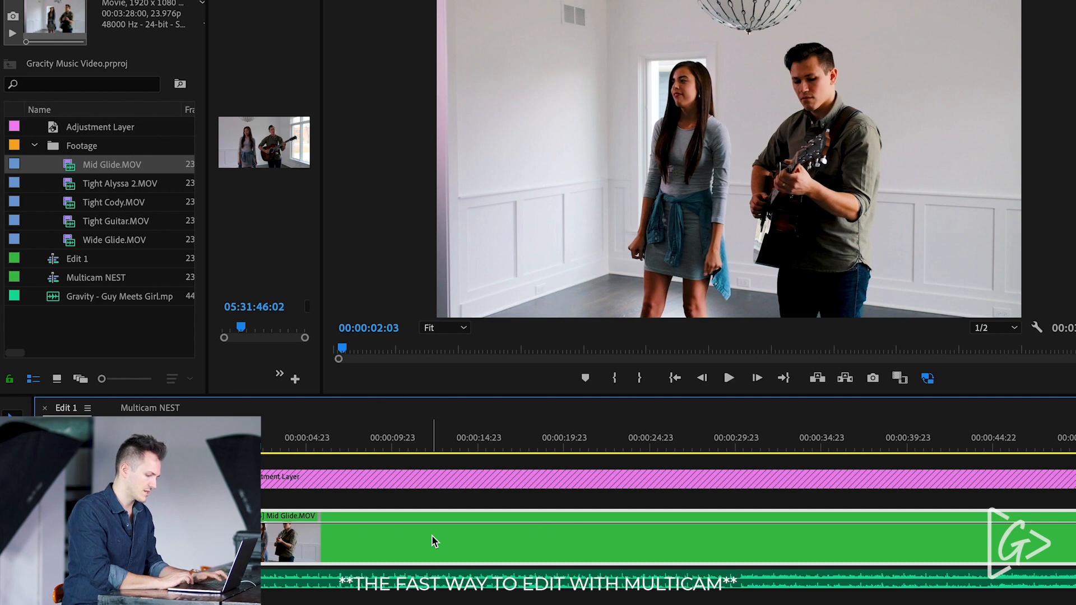
{"action": "key", "text": "5"}
{"action": "key", "text": "space"}
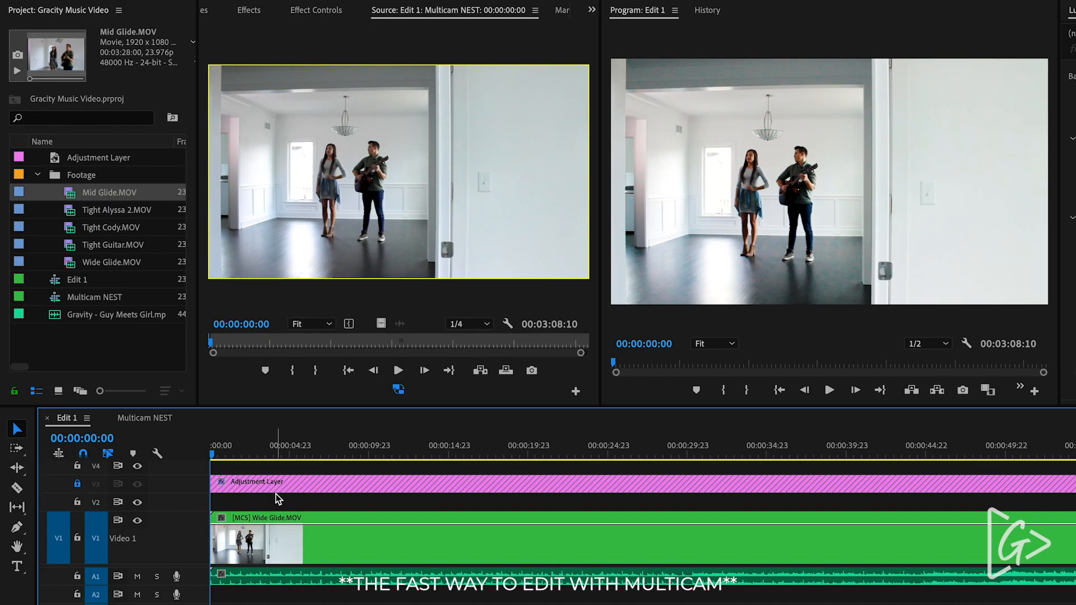
Step: Set the Source Monitor to Multi-Camera view for the selected multicam clip
{"action": "left_click", "coordinate": [312, 557]}
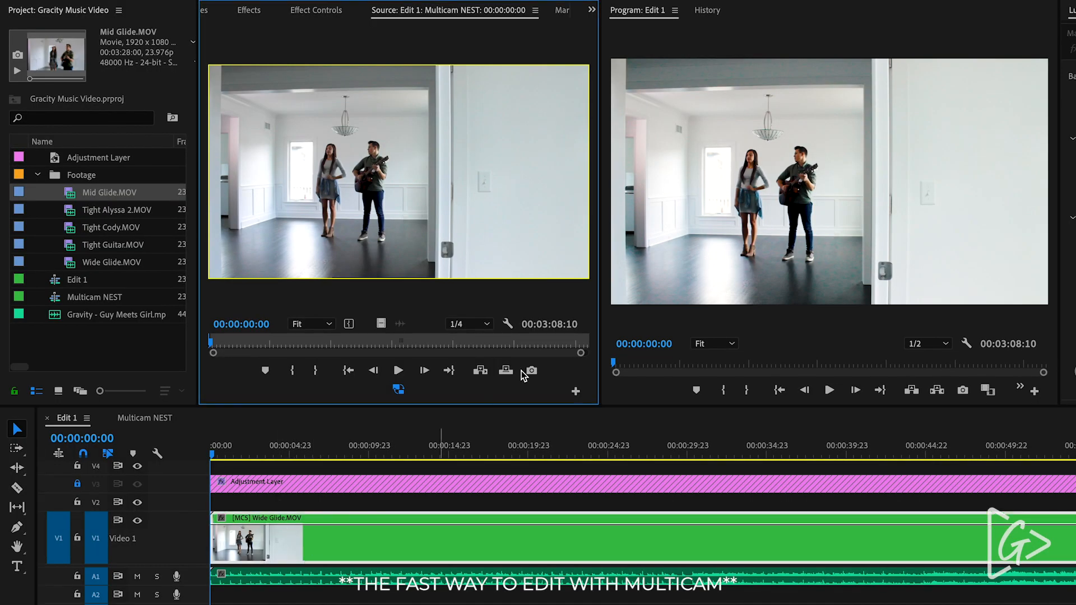
{"action": "left_click", "coordinate": [508, 324]}
{"action": "left_click", "coordinate": [524, 367]}
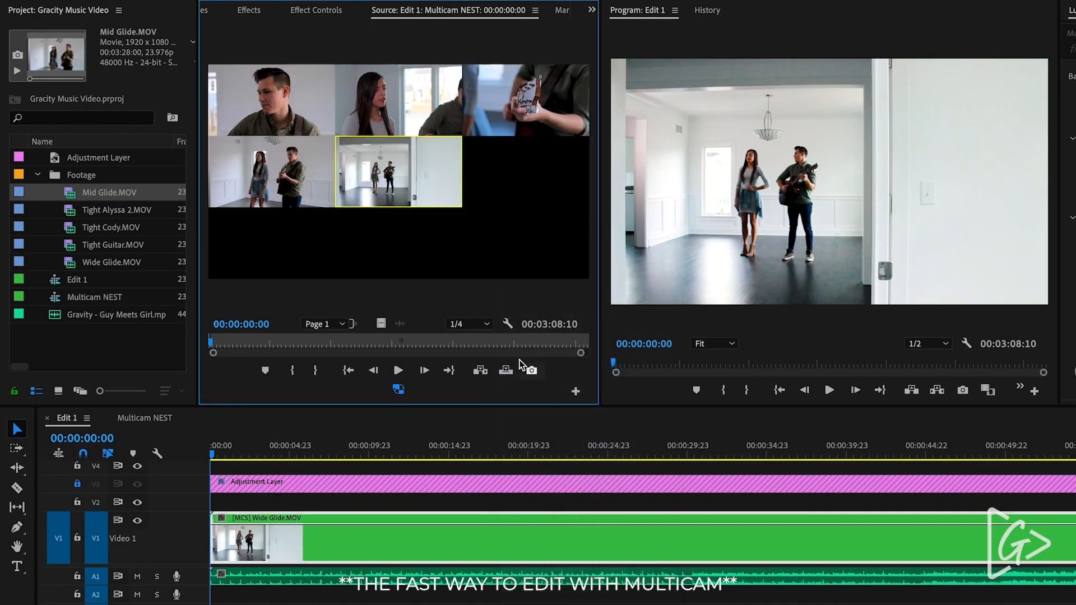
Step: Play the sequence and try switching the multicam clip to camera 2, camera 3 and back to camera 5
{"action": "key", "text": "space"}
{"action": "left_click", "coordinate": [347, 492]}
{"action": "key", "text": "space"}
{"action": "left_click", "coordinate": [453, 558]}
{"action": "key", "text": "space"}
{"action": "key", "text": "2"}
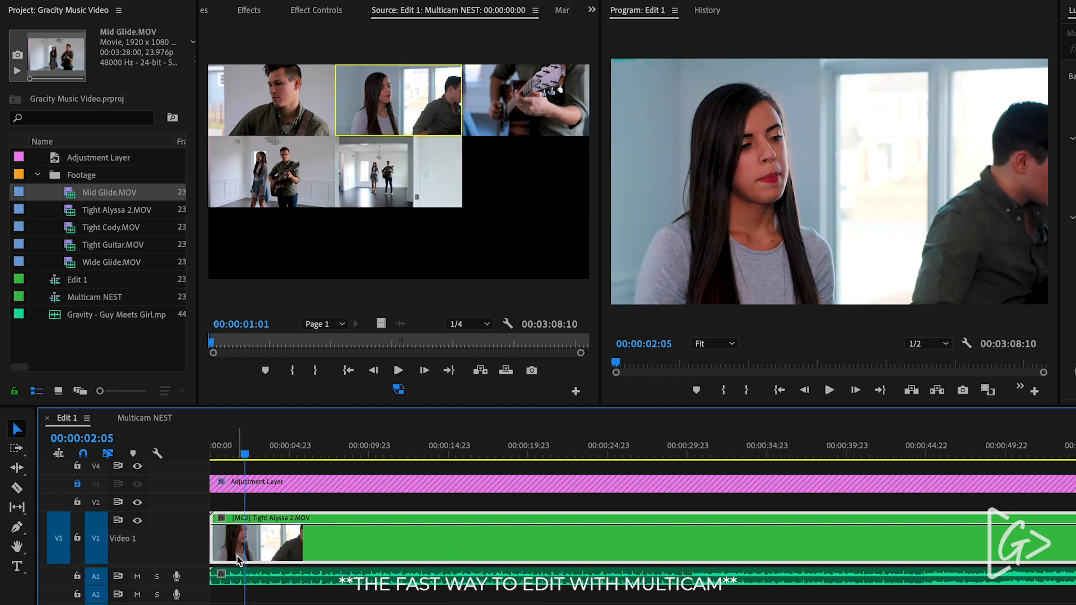
{"action": "key", "text": "3"}
{"action": "key", "text": "5"}
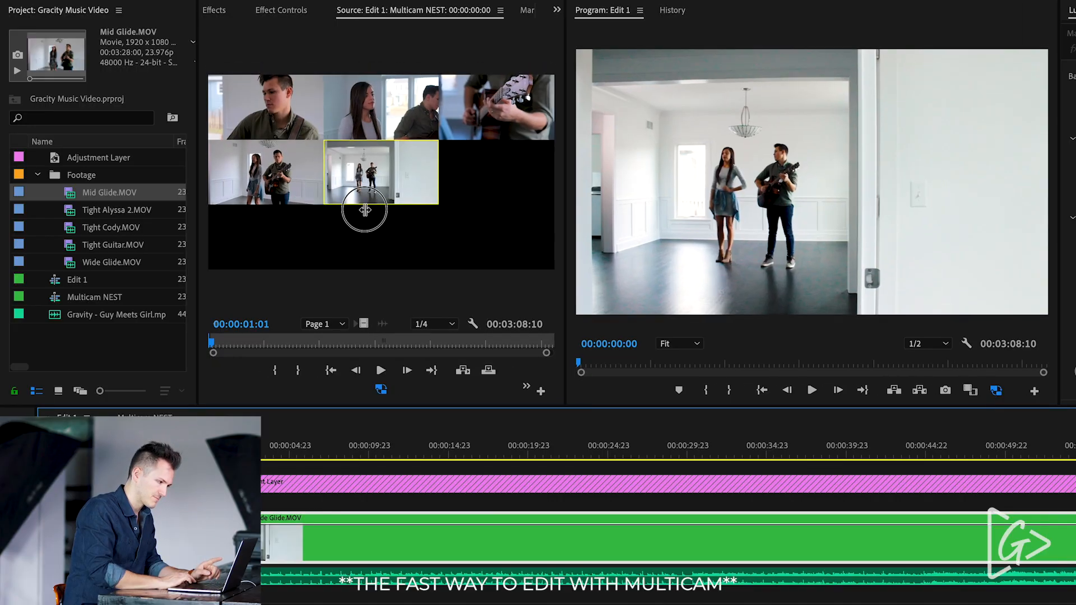
Step: Set the Program Monitor to Multi-Camera view and adjust the width split between the Source and Program Monitors
{"action": "left_click_drag", "start_coordinate": [365, 211], "coordinate": [343, 211]}
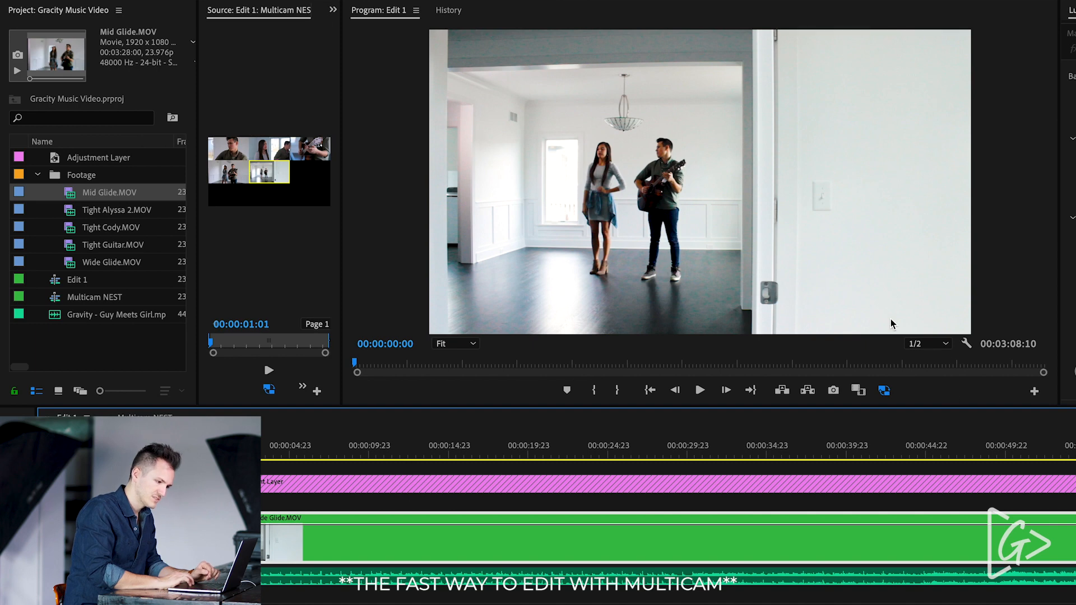
{"action": "left_click", "coordinate": [967, 344]}
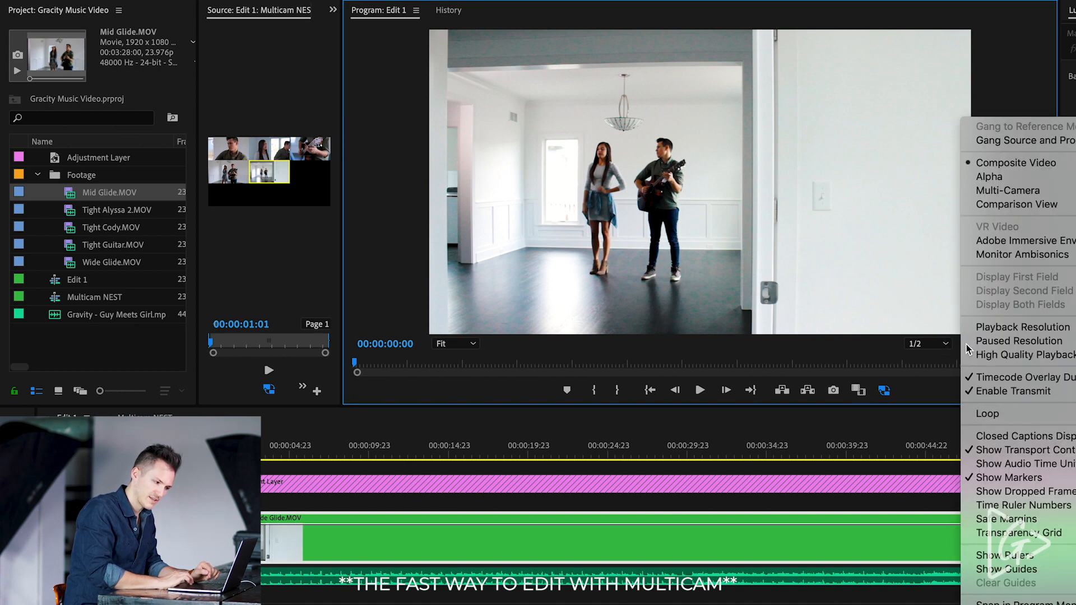
{"action": "left_click", "coordinate": [1008, 191]}
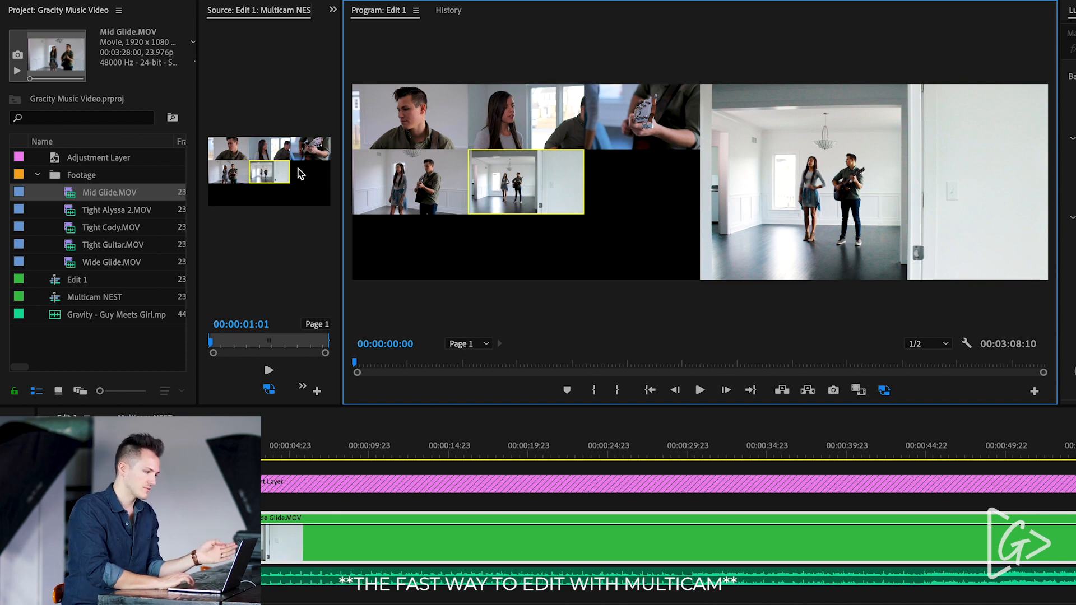
{"action": "left_click_drag", "start_coordinate": [342, 167], "coordinate": [731, 216]}
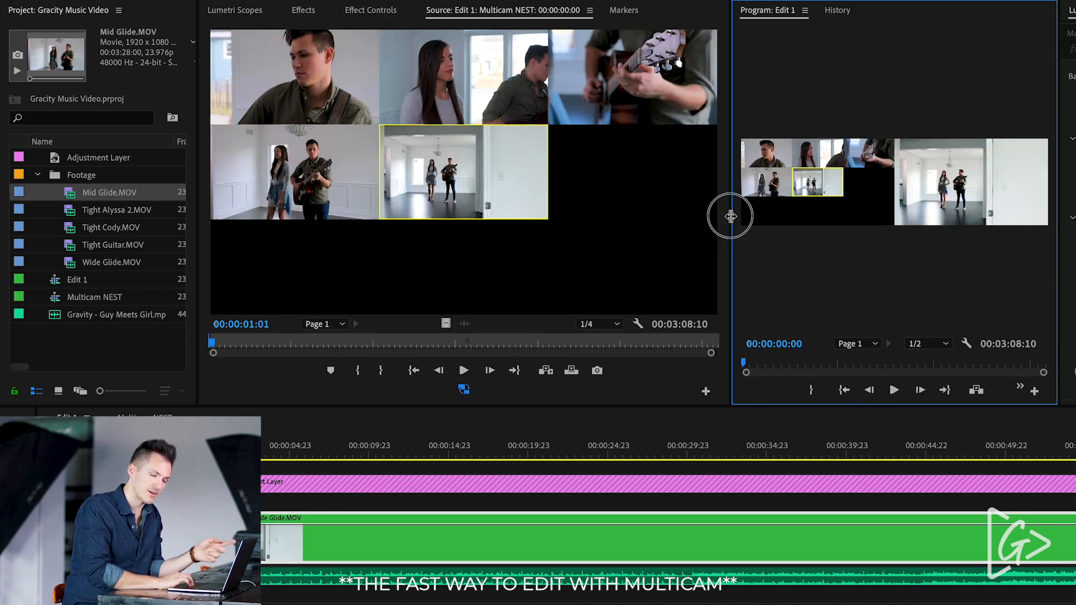
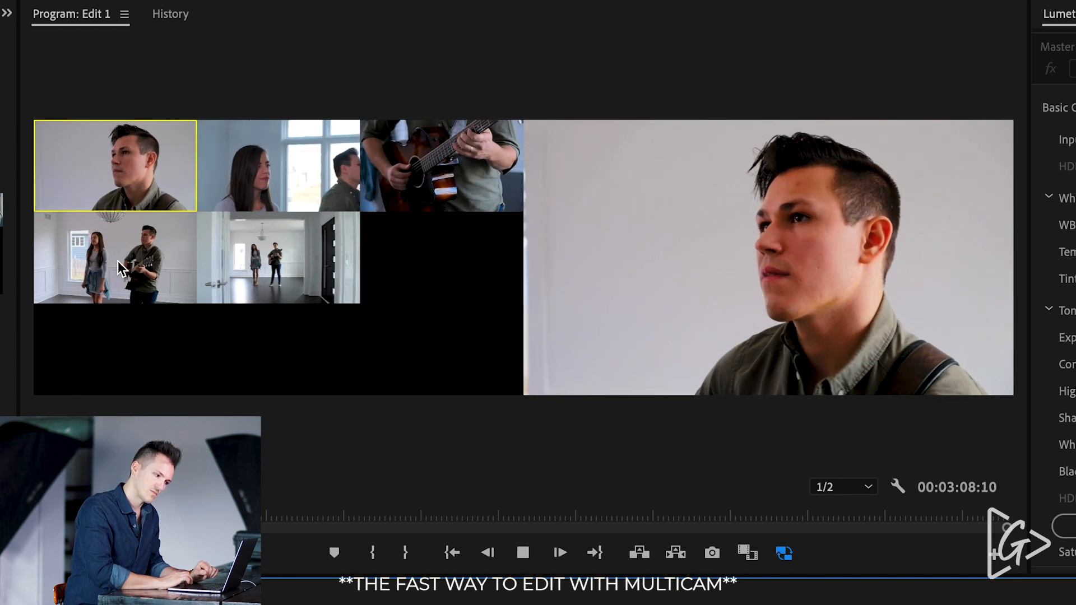
Step: Cut live during playback to Mid Glide, Wide Glide, Tight Cody and Tight Guitar, and review the cuts from 00:00:10:14
{"action": "left_click", "coordinate": [119, 267]}
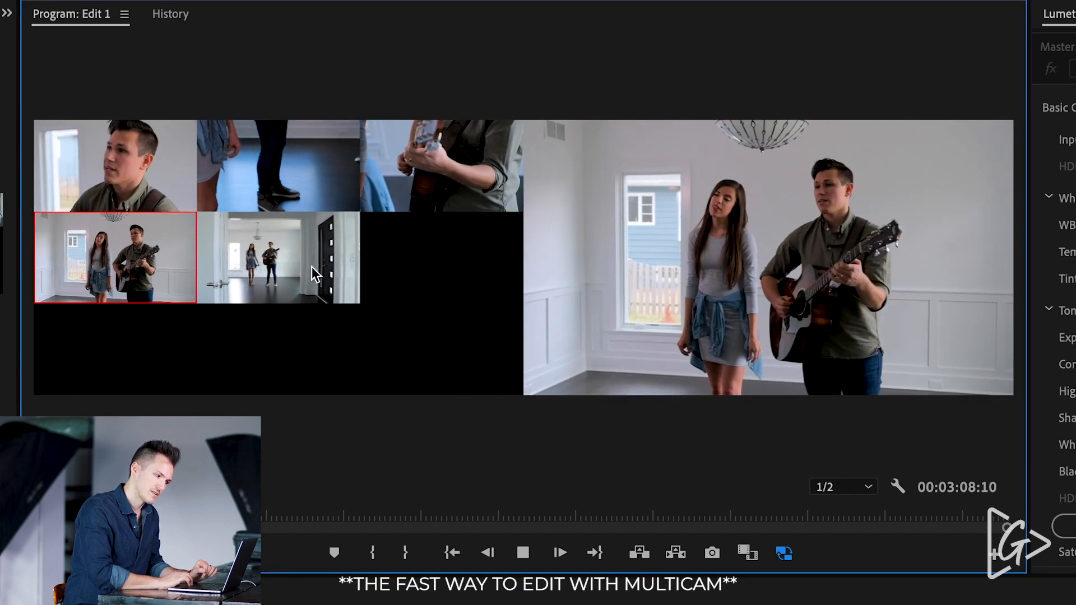
{"action": "left_click", "coordinate": [280, 256]}
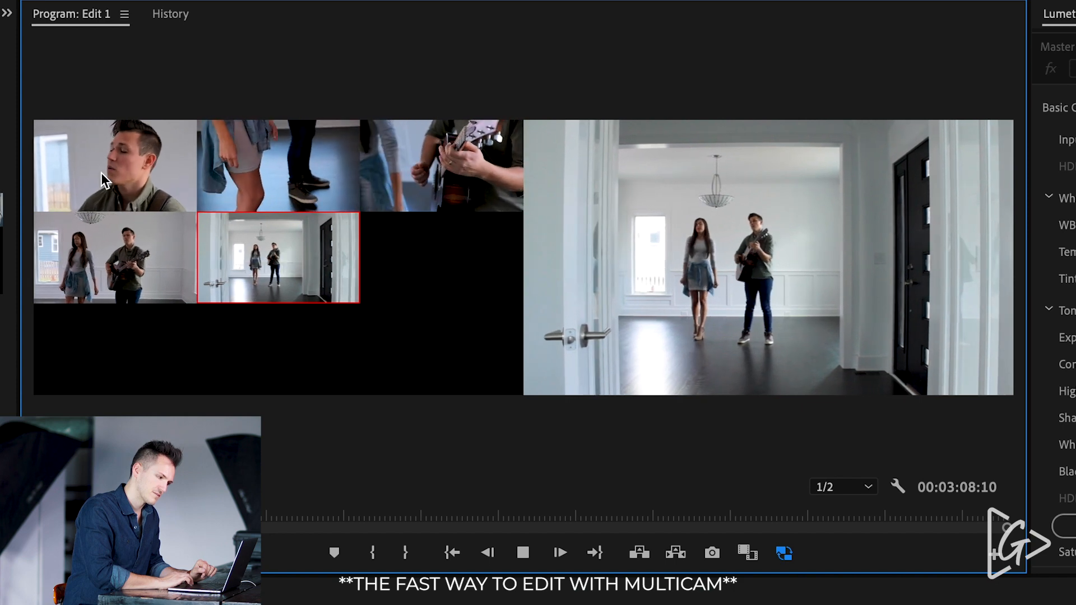
{"action": "left_click", "coordinate": [130, 168]}
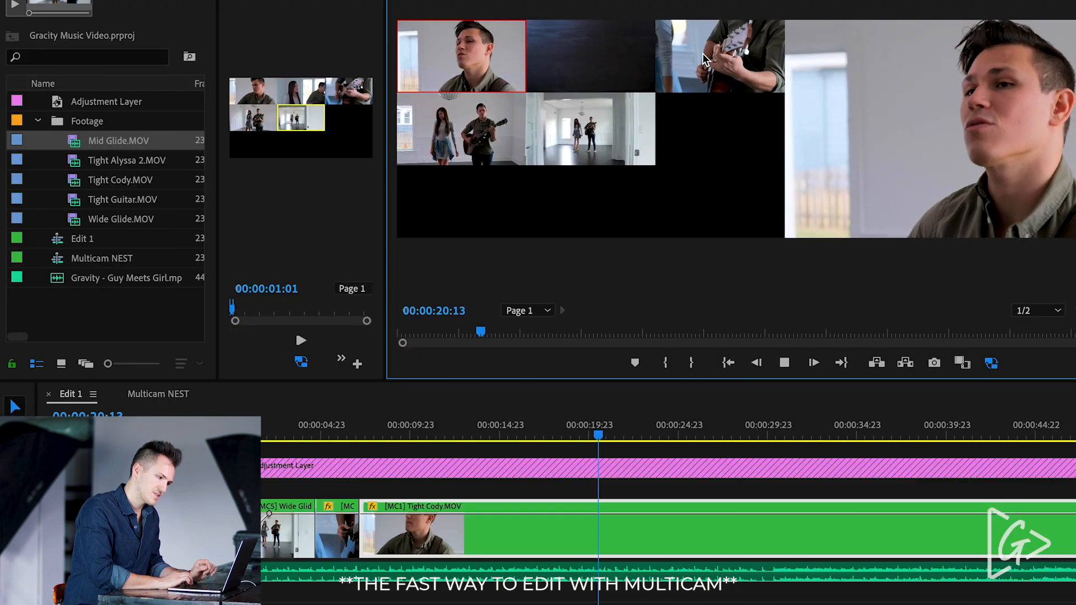
{"action": "left_click", "coordinate": [706, 59]}
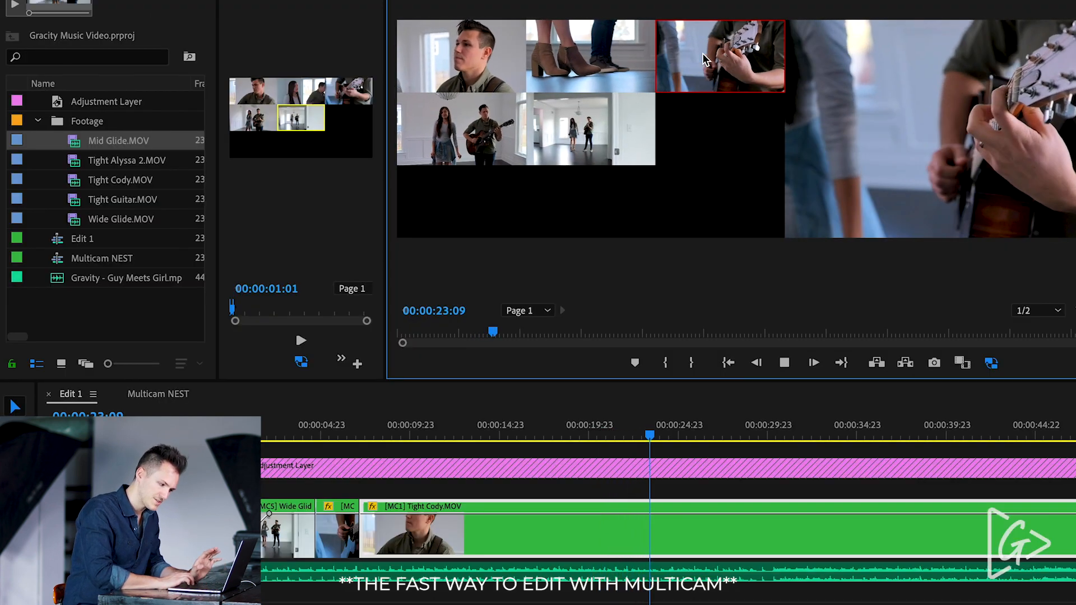
{"action": "key", "text": "space"}
{"action": "left_click", "coordinate": [421, 435]}
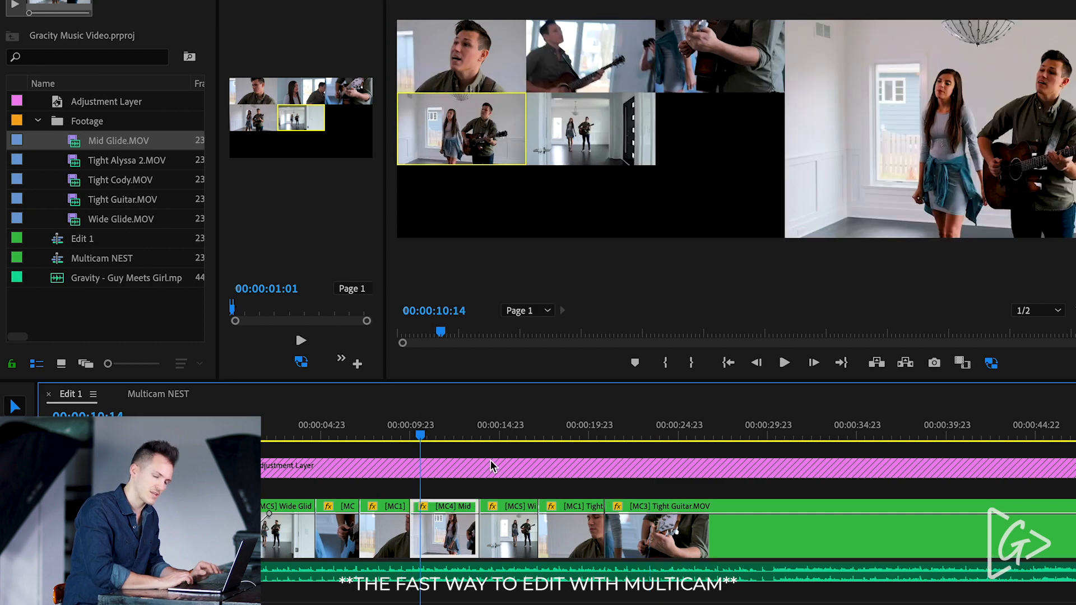
{"action": "key", "text": "space"}
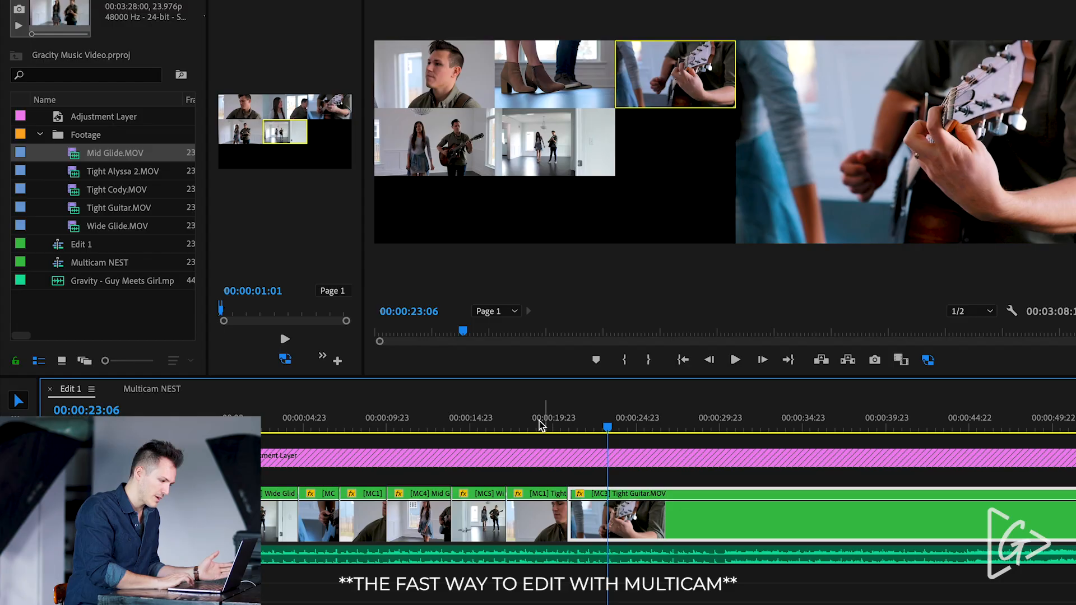
Step: Change the Wide Glide segment at 00:00:15:05 to the Tight Cody angle with the help of Match Frame
{"action": "left_click", "coordinate": [473, 418]}
{"action": "left_click", "coordinate": [479, 524]}
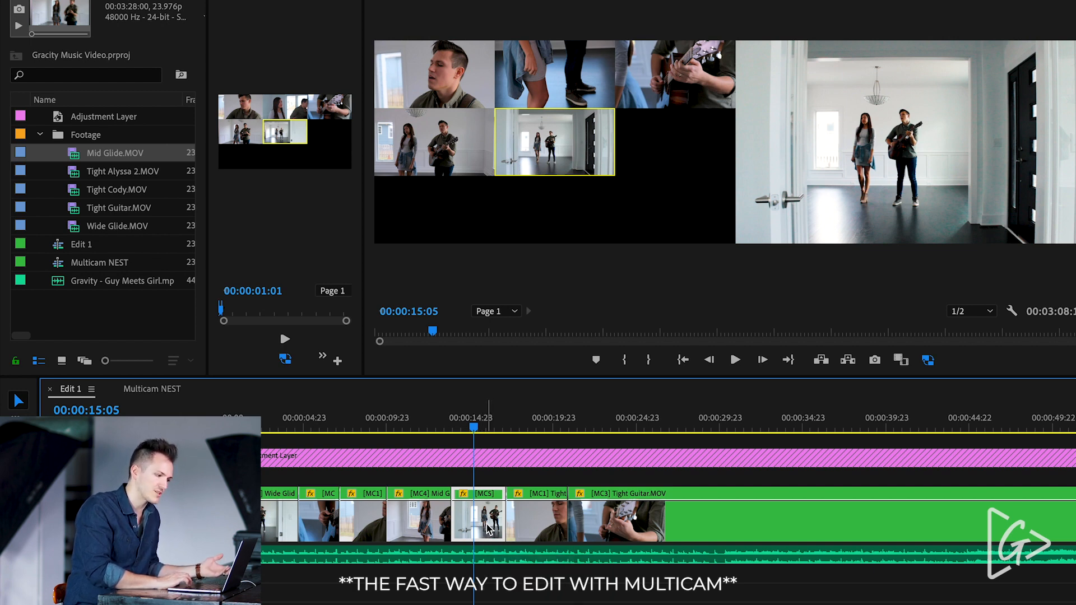
{"action": "key", "text": "f"}
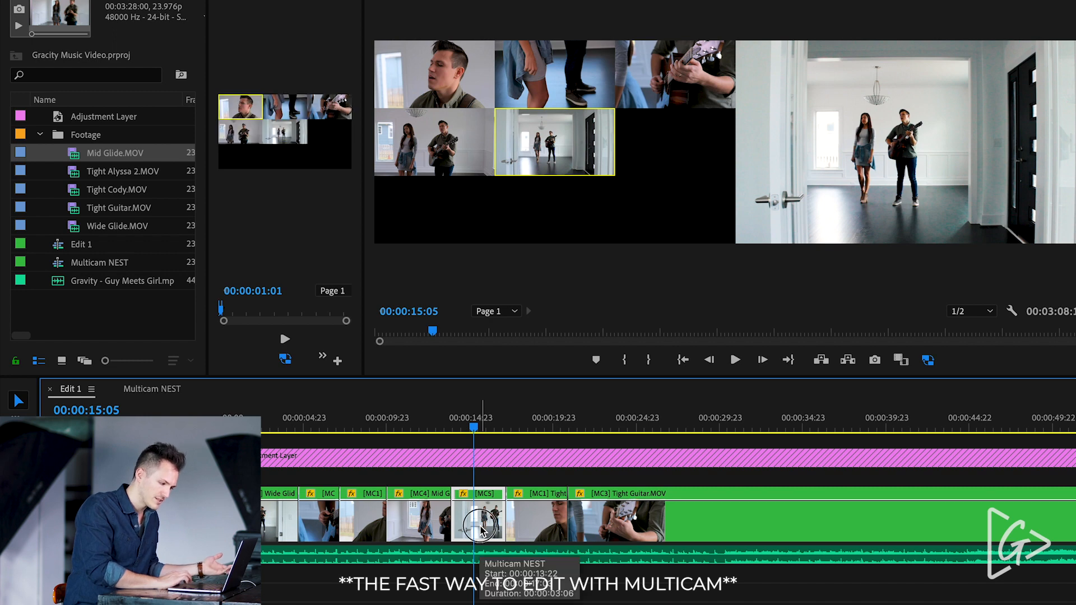
{"action": "left_click", "coordinate": [244, 108]}
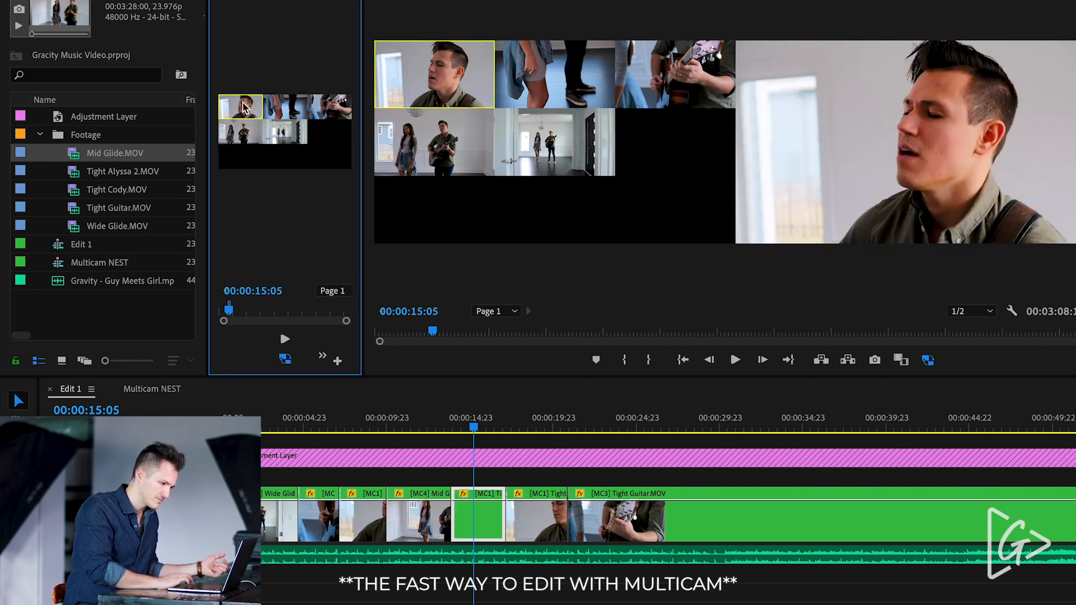
Step: Change the Tight Cody segment at 00:00:19:04 to camera 3, Tight Guitar.MOV
{"action": "left_click", "coordinate": [539, 431]}
{"action": "left_click", "coordinate": [550, 522]}
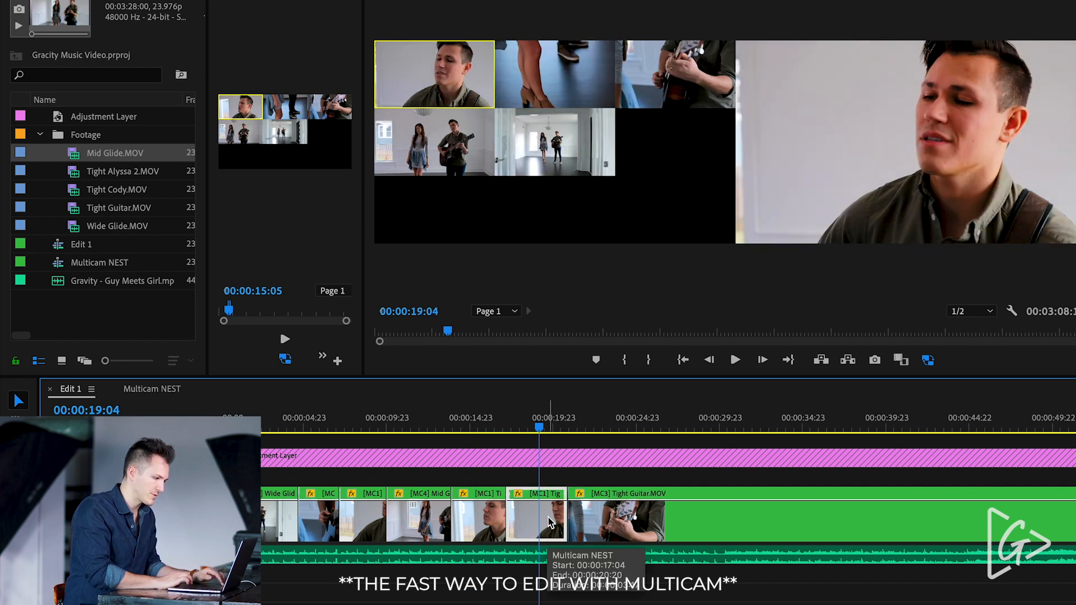
{"action": "key", "text": "3"}
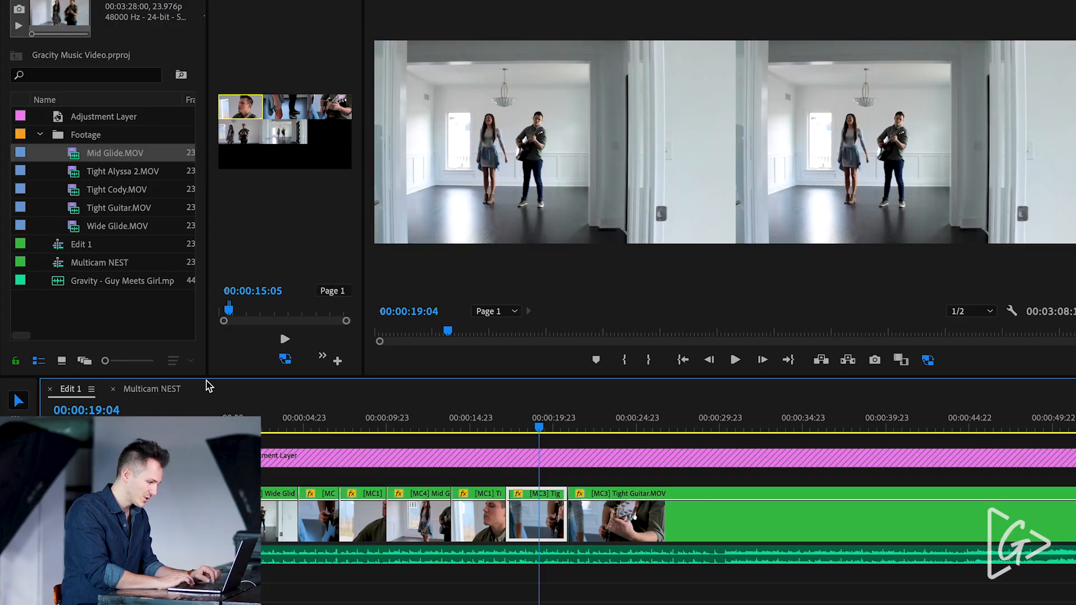
Step: Open the Multicam NEST sequence and examine the cut Mid Glide.MOV and Wide Glide.MOV clips in it
{"action": "left_click", "coordinate": [168, 389]}
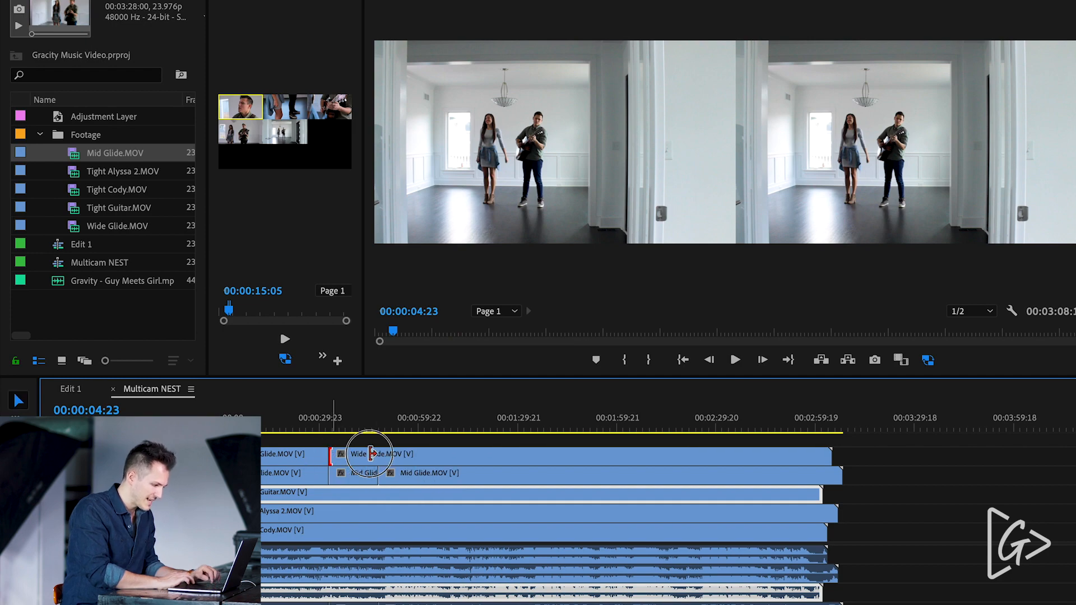
{"action": "left_click", "coordinate": [354, 476]}
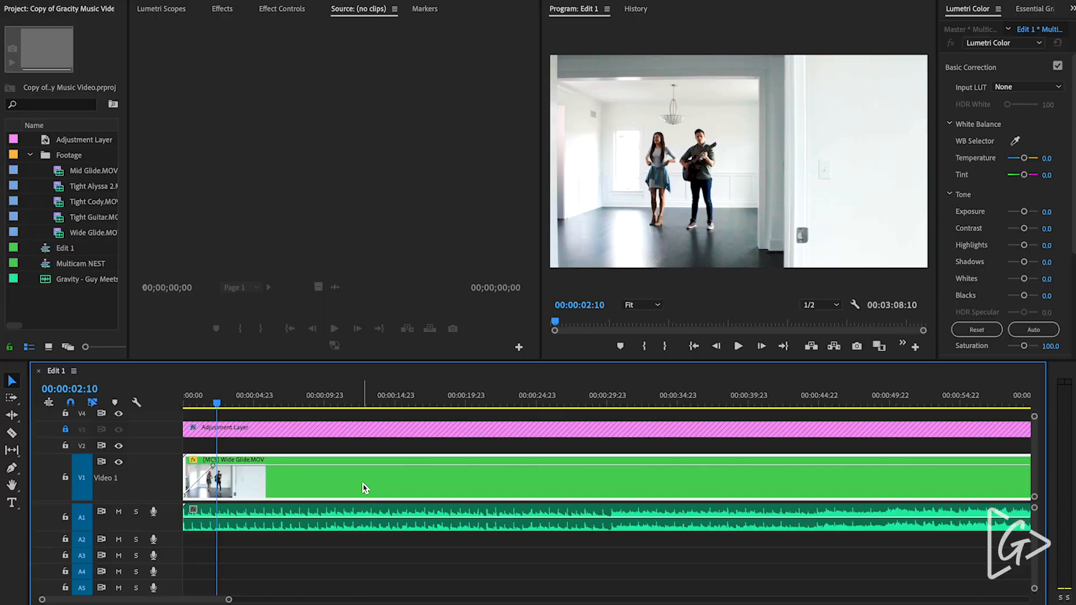
Step: Open the Multicam NEST sequence and hide tracks V5 and V4 to work on the Tight Guitar.MOV clip
{"action": "double_click", "coordinate": [363, 489]}
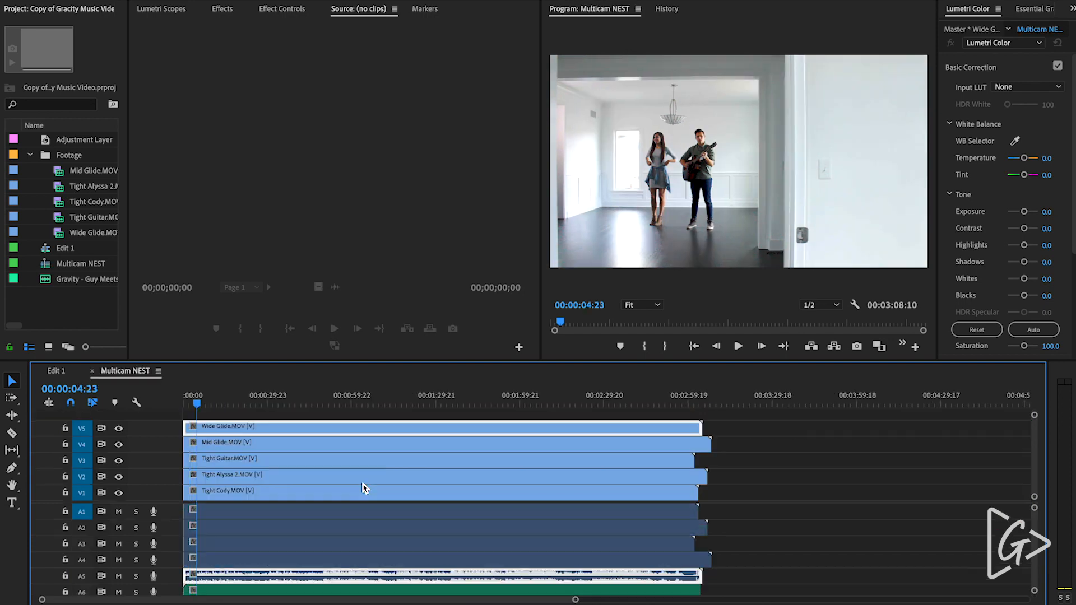
{"action": "left_click", "coordinate": [118, 428]}
{"action": "left_click", "coordinate": [118, 445]}
{"action": "left_click", "coordinate": [250, 465]}
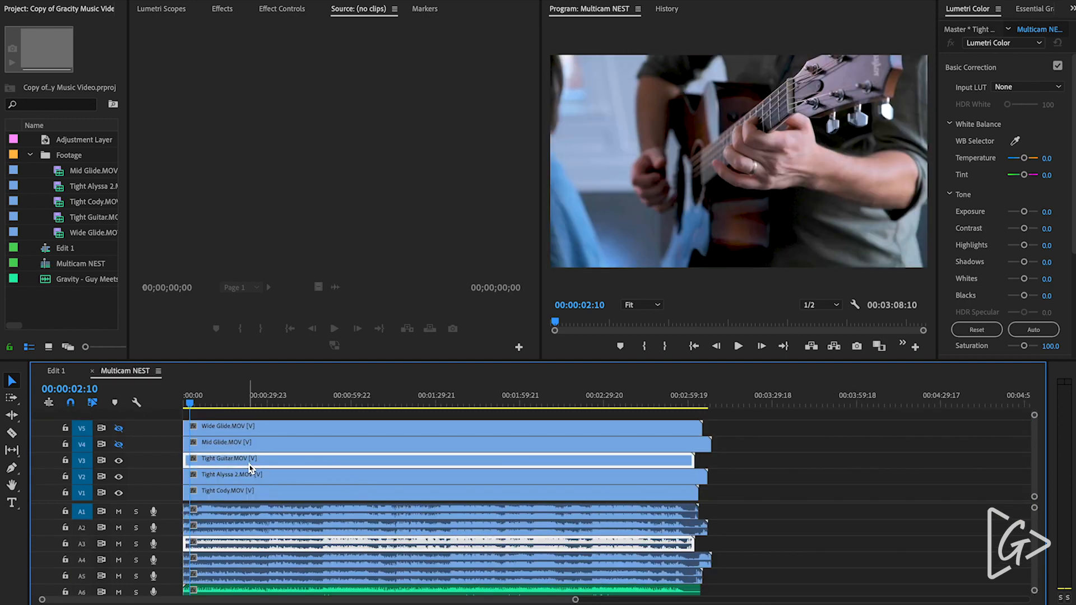
Step: Set Highlights and Whites to 10.0 on the Tight Guitar.MOV clip
{"action": "left_click", "coordinate": [1048, 279]}
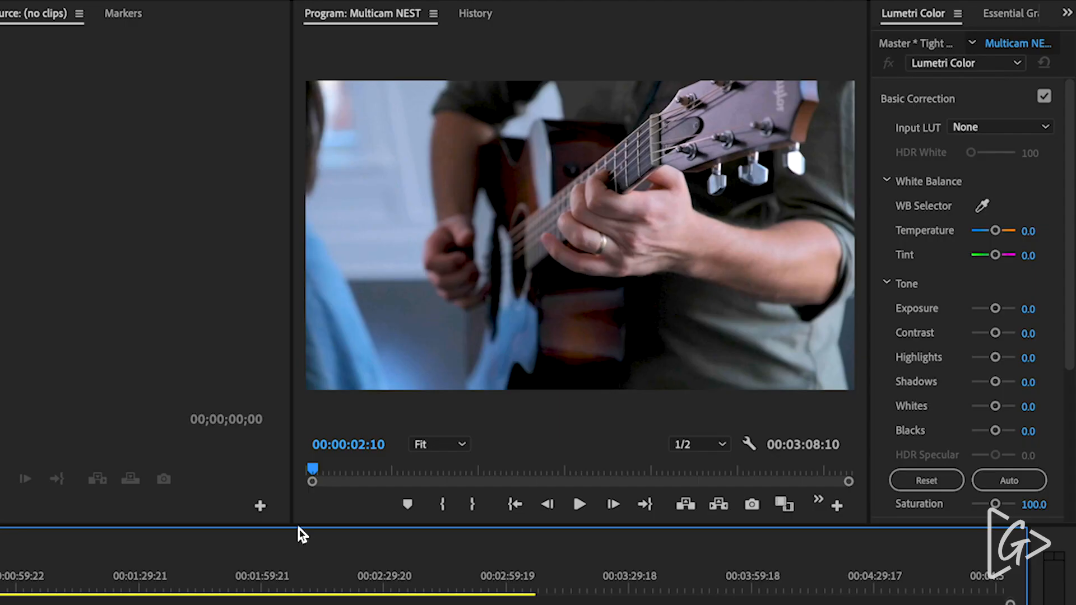
{"action": "left_click", "coordinate": [1032, 407]}
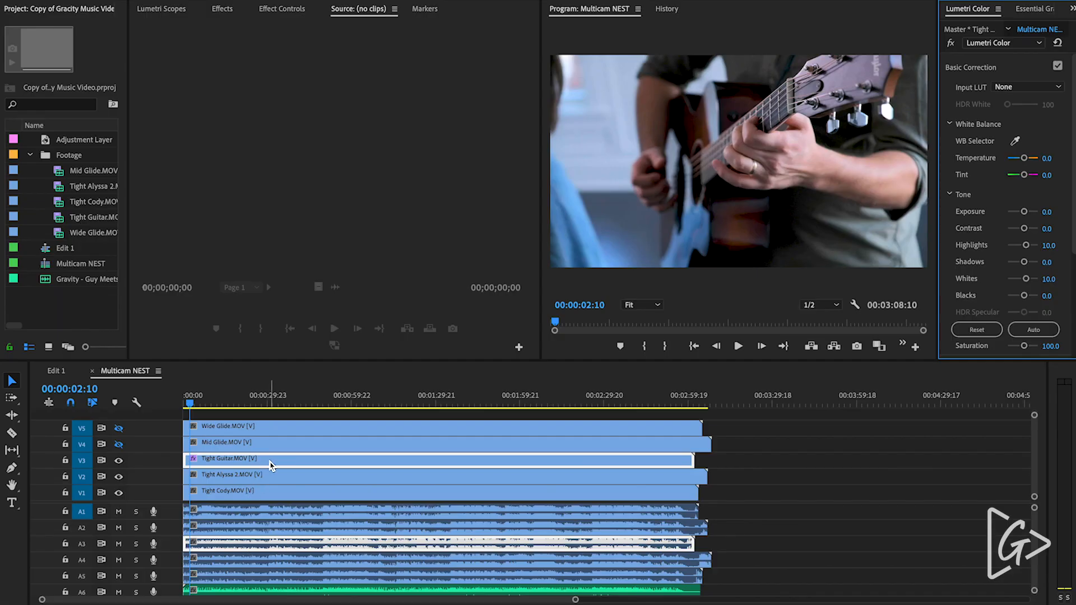
{"action": "left_click", "coordinate": [271, 465]}
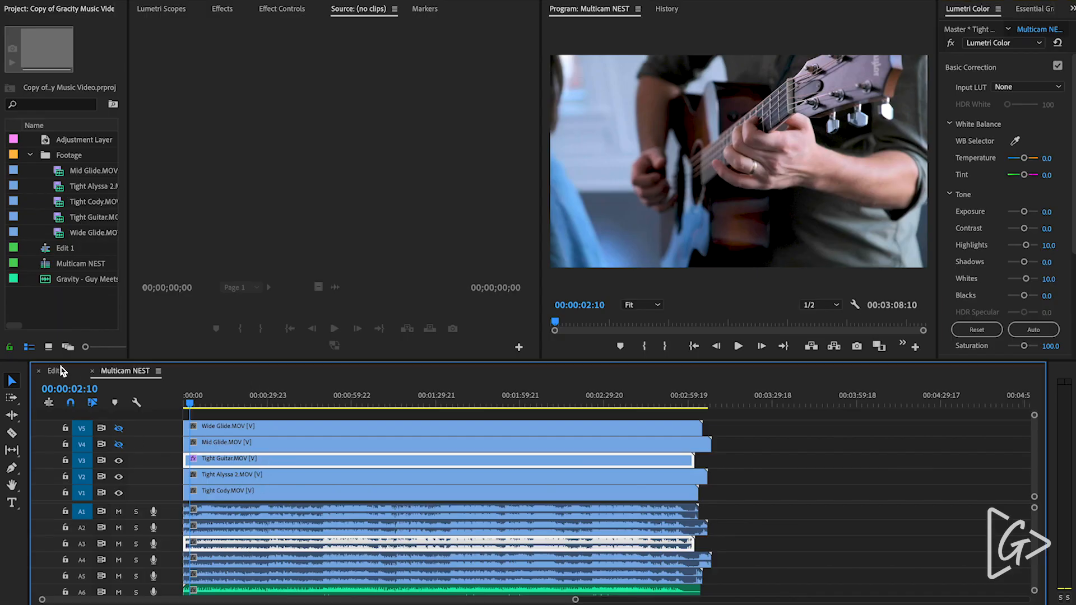
Step: Make tracks V4 and V5 visible again and return to the Edit 1 sequence
{"action": "left_click", "coordinate": [119, 446]}
{"action": "left_click", "coordinate": [119, 430]}
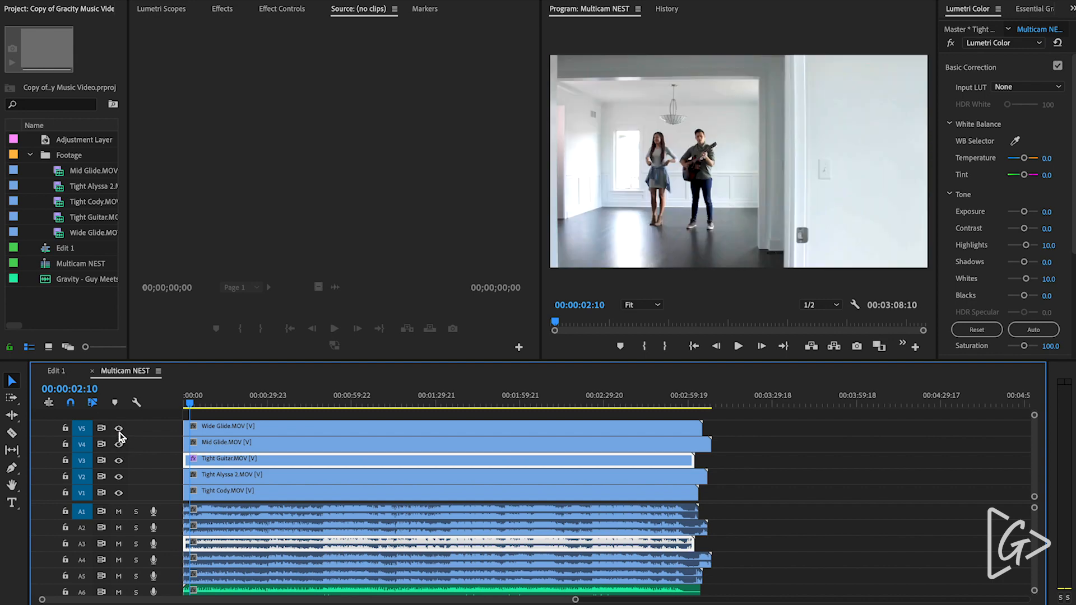
{"action": "left_click", "coordinate": [212, 444]}
{"action": "left_click", "coordinate": [234, 430]}
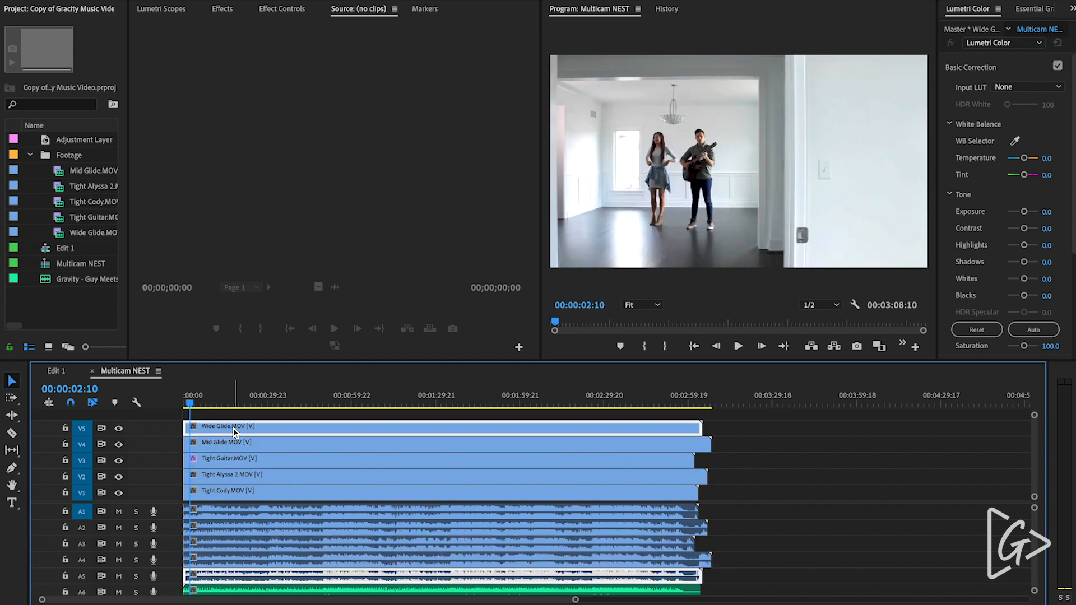
{"action": "left_click", "coordinate": [54, 371]}
{"action": "key", "text": "3"}
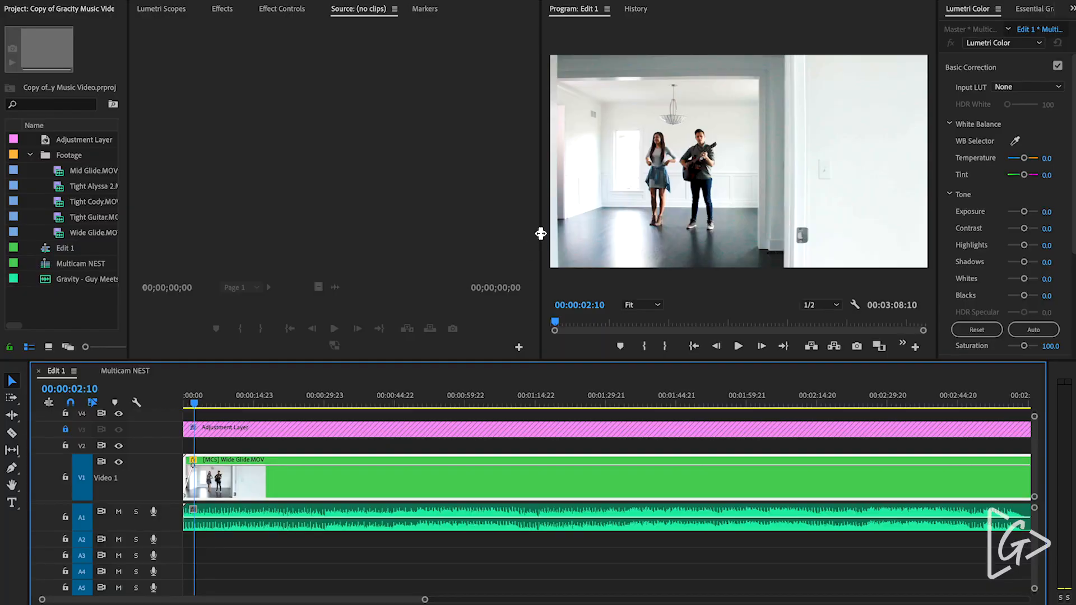
Step: Enlarge the Program monitor, load the nested clip into the Source monitor, and set the Program monitor to Multi-Camera view
{"action": "left_click_drag", "start_coordinate": [541, 233], "coordinate": [310, 224]}
{"action": "double_click", "coordinate": [221, 492]}
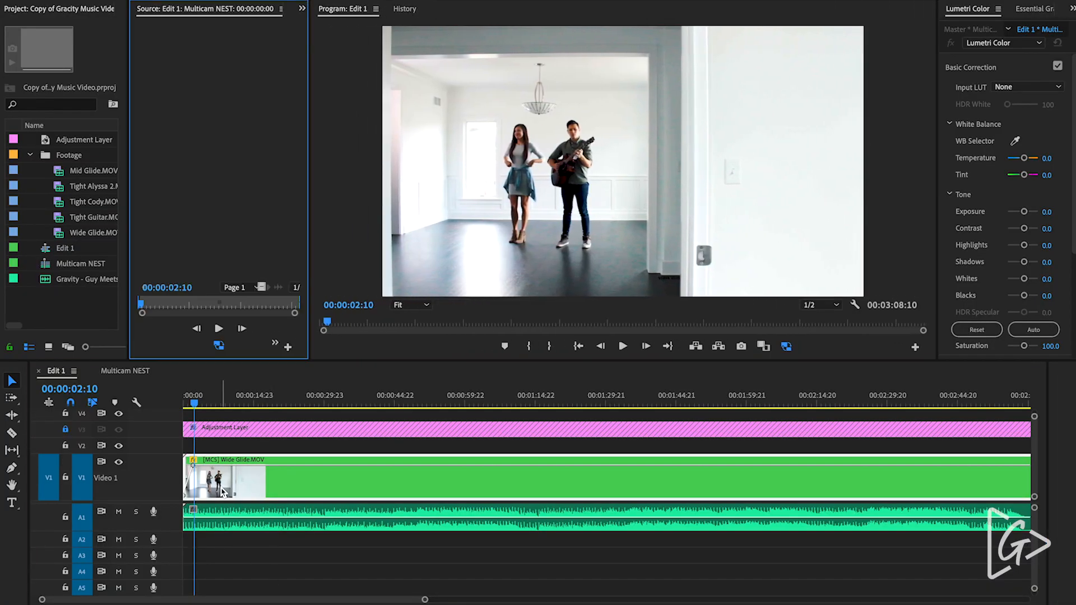
{"action": "left_click", "coordinate": [853, 306]}
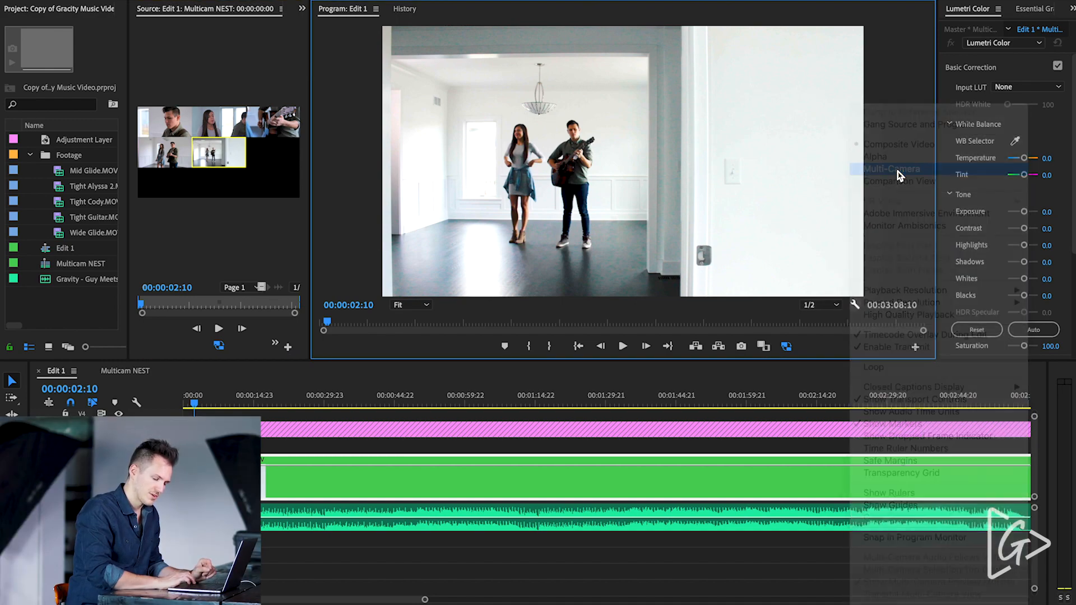
{"action": "left_click", "coordinate": [898, 175]}
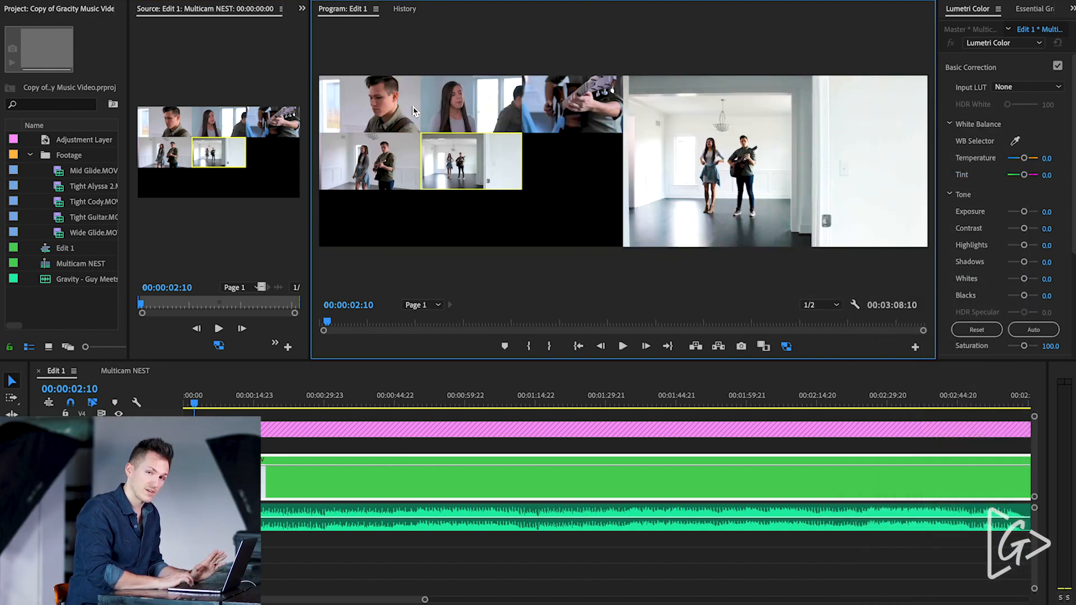
Step: Try switching the nested clip to the Tight Alyssa 2.MOV angle in the Source monitor
{"action": "left_click", "coordinate": [210, 125]}
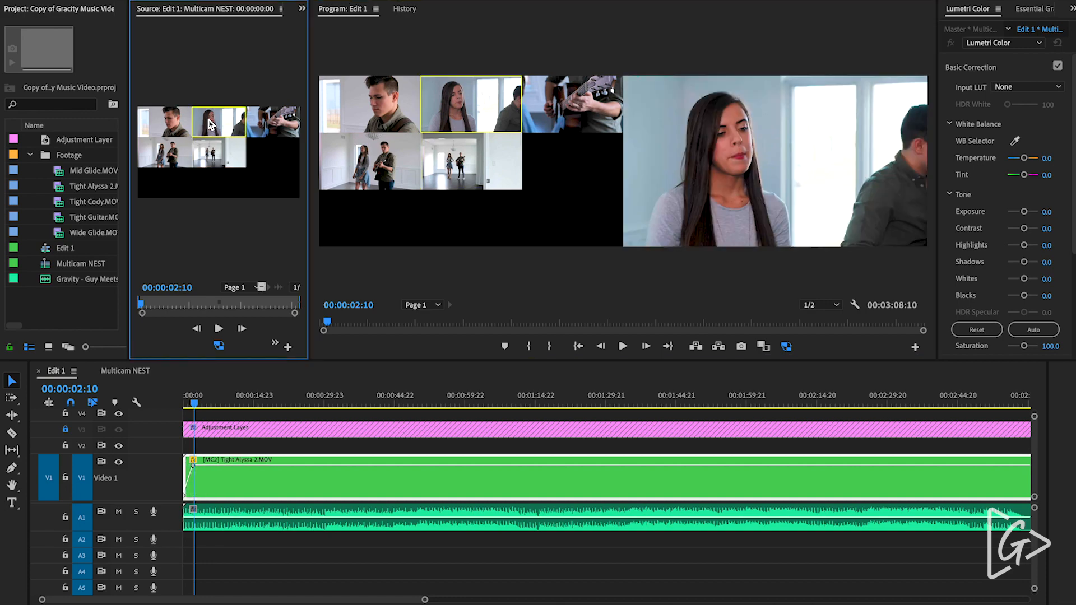
{"action": "left_click", "coordinate": [322, 480]}
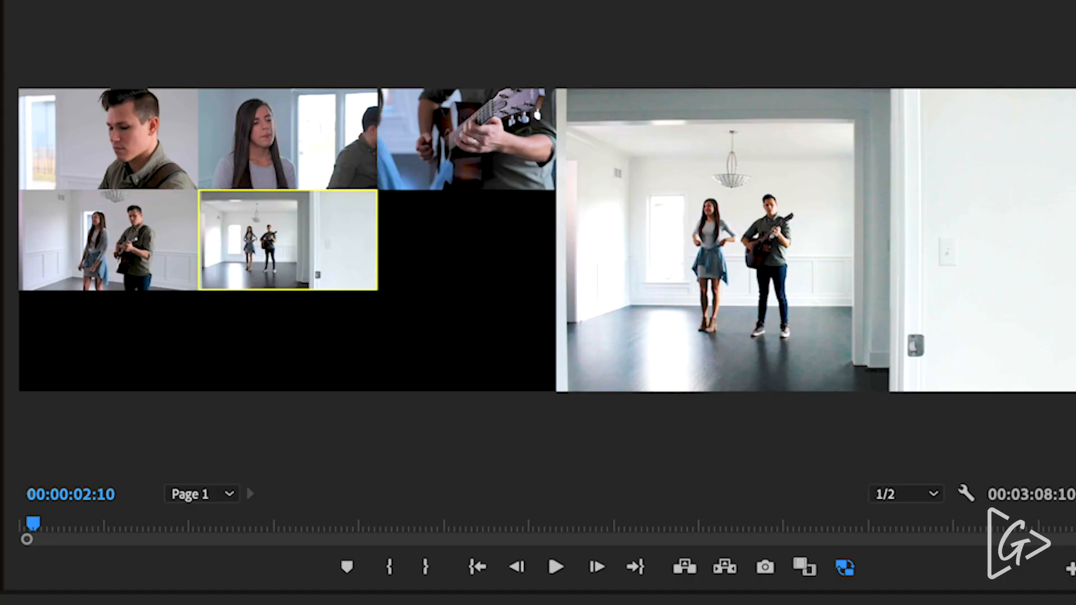
Step: Play Edit 1 from 00:00:01:06 in Multi-Camera view and cut live to camera 3, Tight Guitar, and camera 4, Mid Glide
{"action": "left_click", "coordinate": [880, 327]}
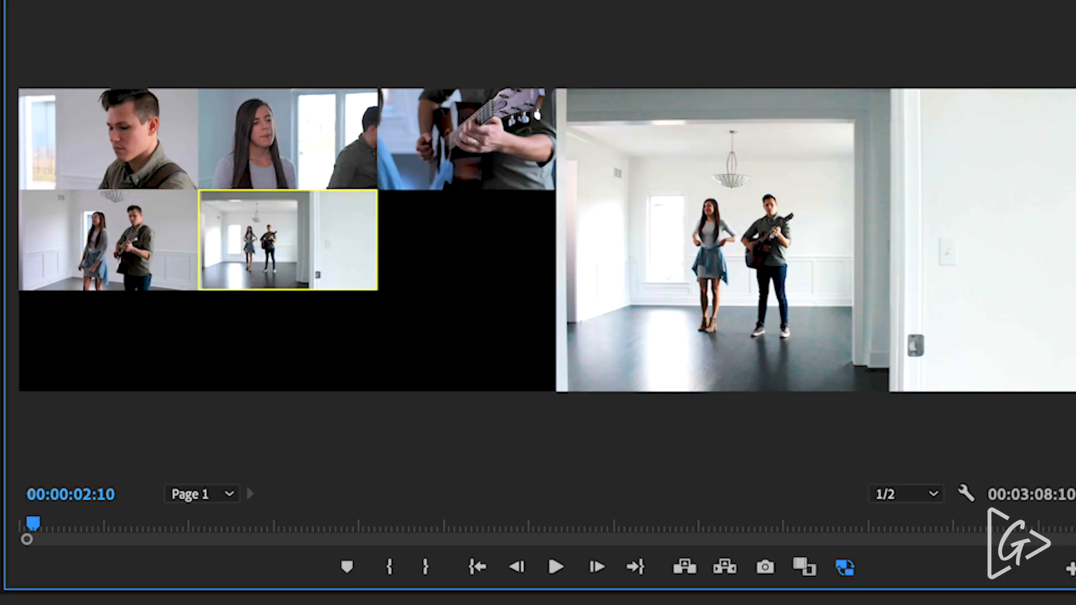
{"action": "left_click", "coordinate": [974, 495]}
{"action": "left_click", "coordinate": [1049, 259]}
{"action": "key", "text": "shift+3"}
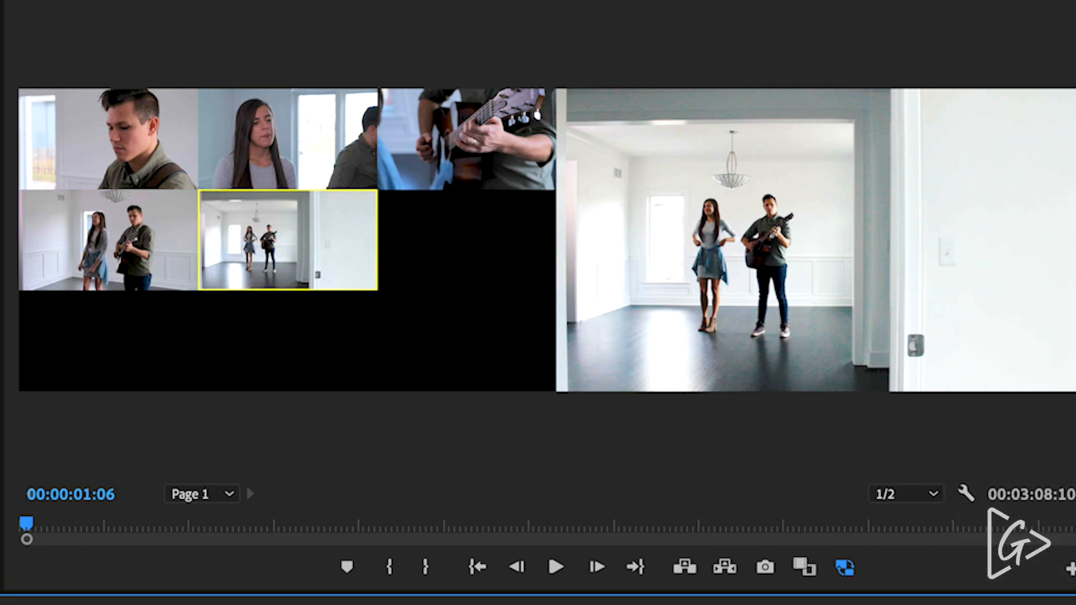
{"action": "key", "text": "space"}
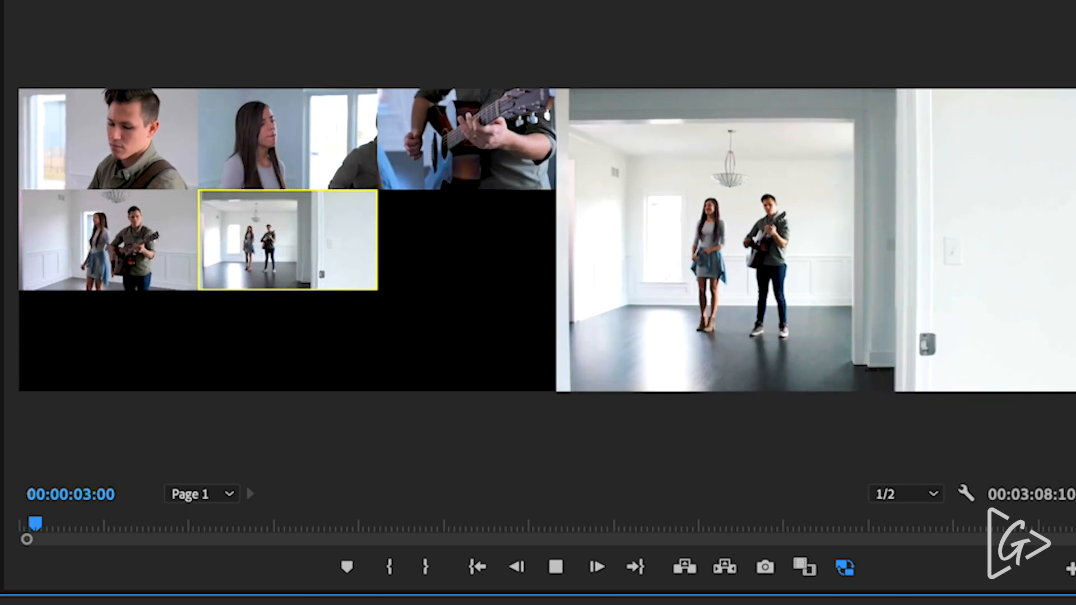
{"action": "key", "text": "3"}
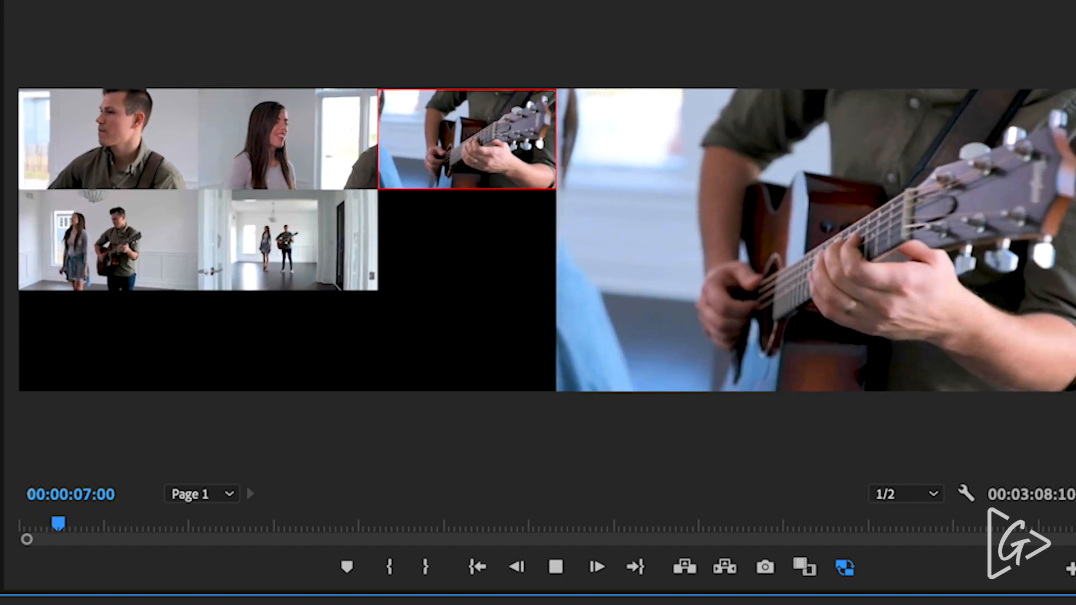
{"action": "key", "text": "4"}
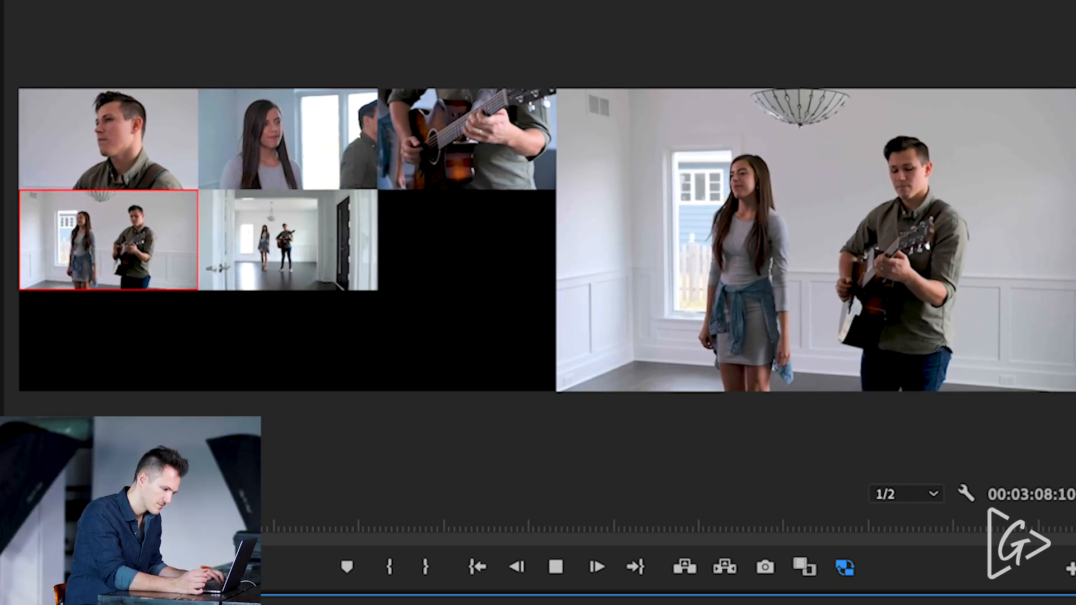